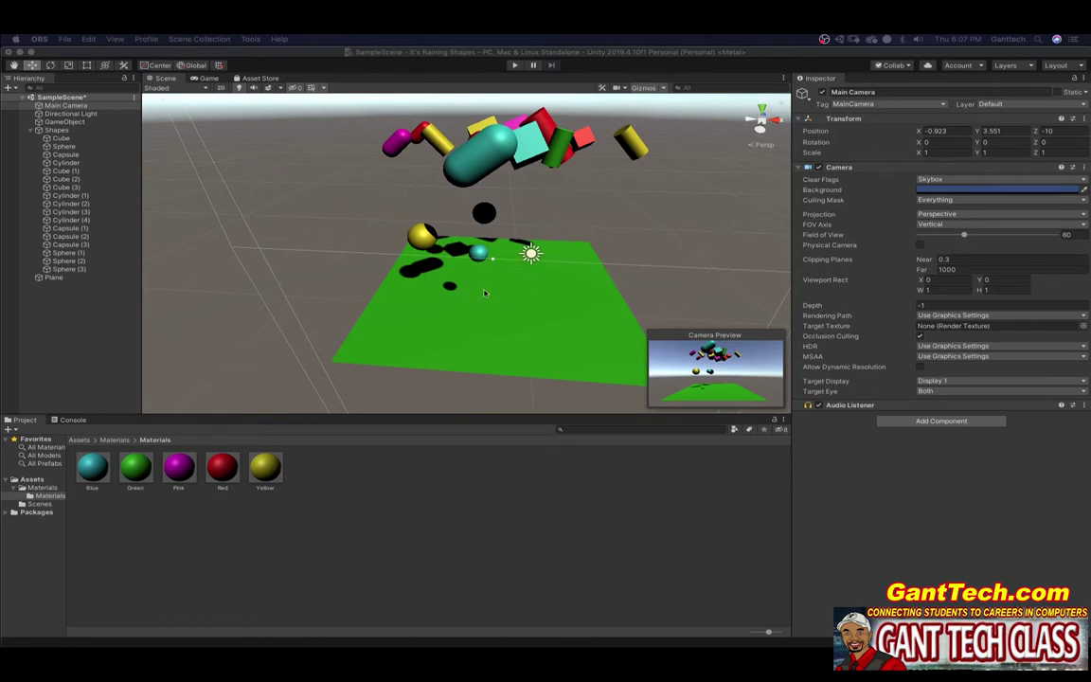
Run the scene in Play mode to watch the shapes fall onto the plane, and stop it.
right_click_drag(489, 295, 542, 300)
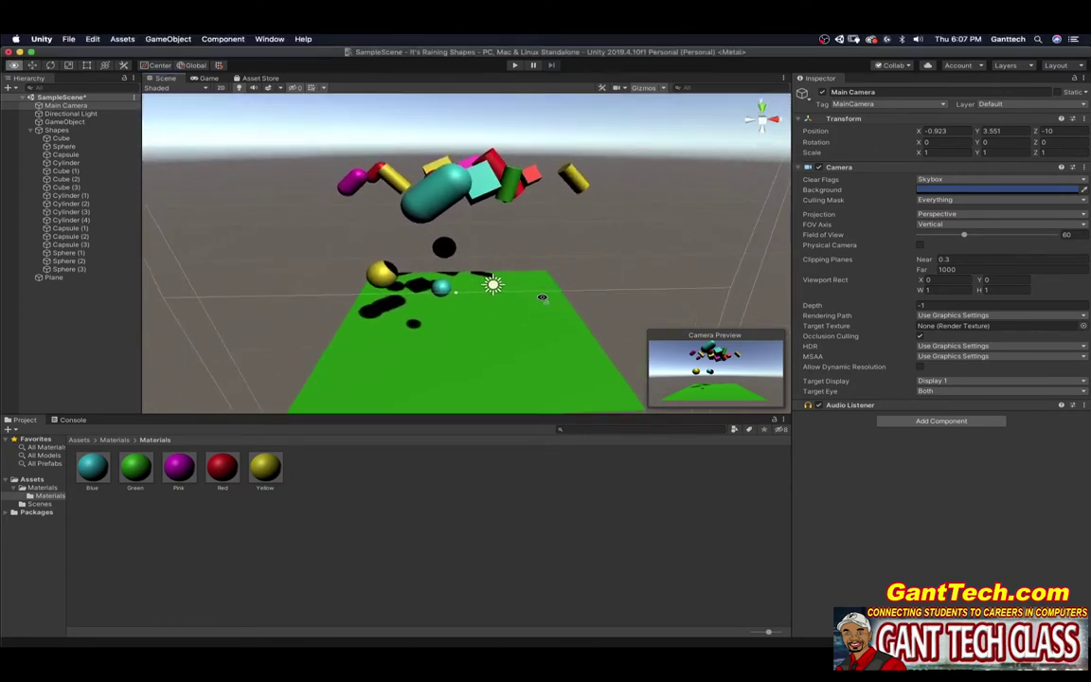
left_click(516, 66)
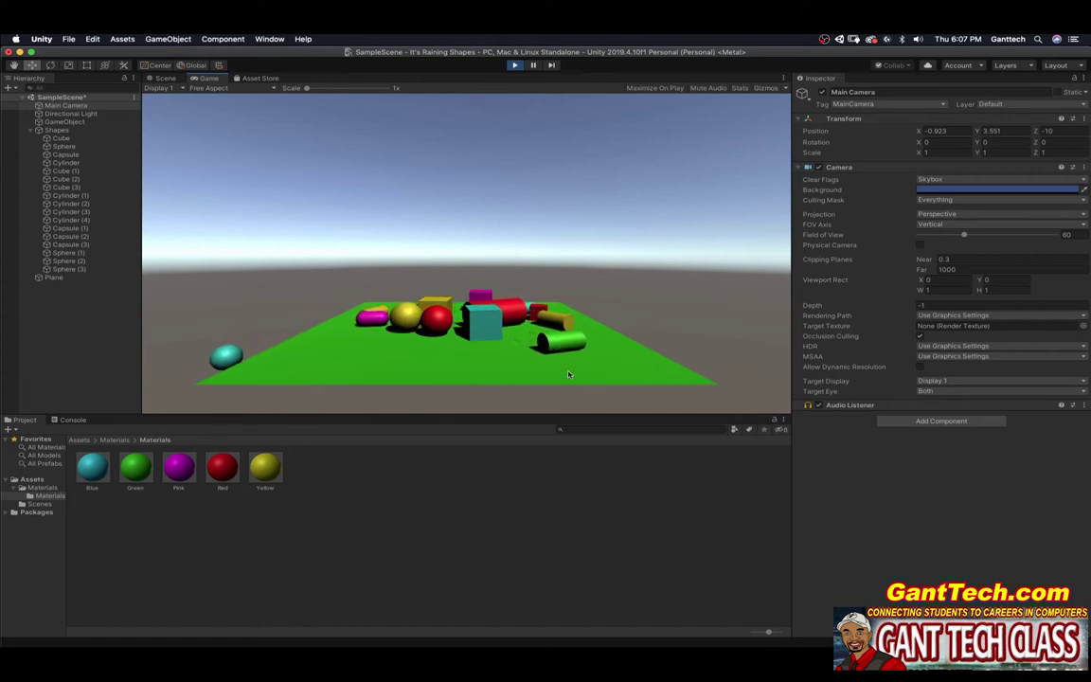
left_click(516, 66)
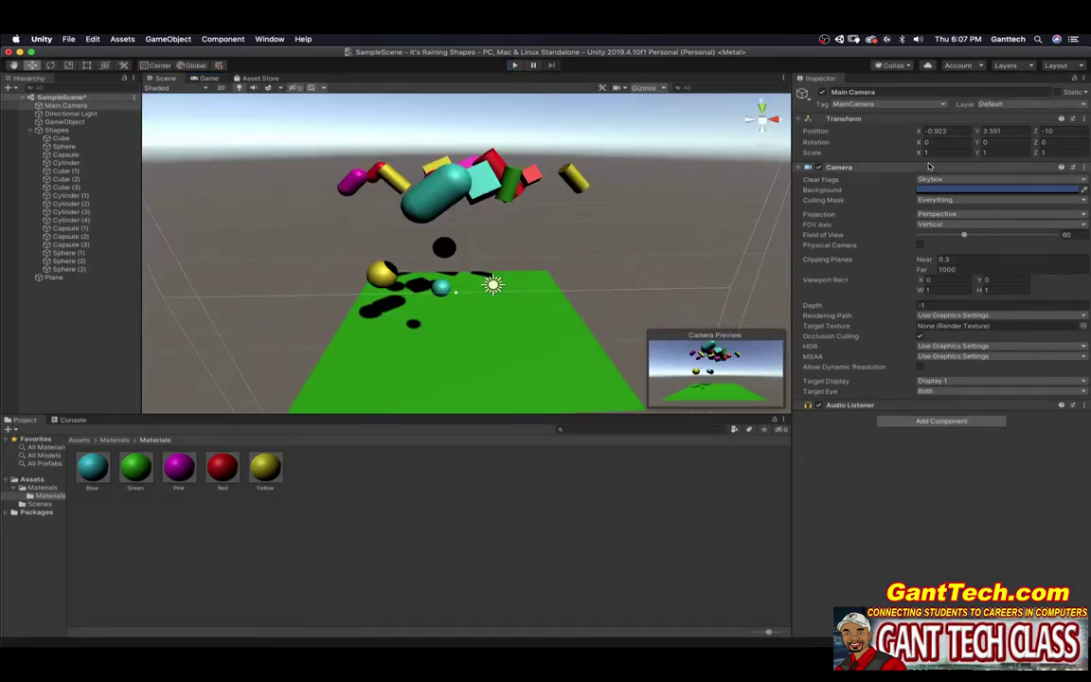
Create an empty game object in the scene and name it Box.
left_click_drag(1090, 114, 742, 78)
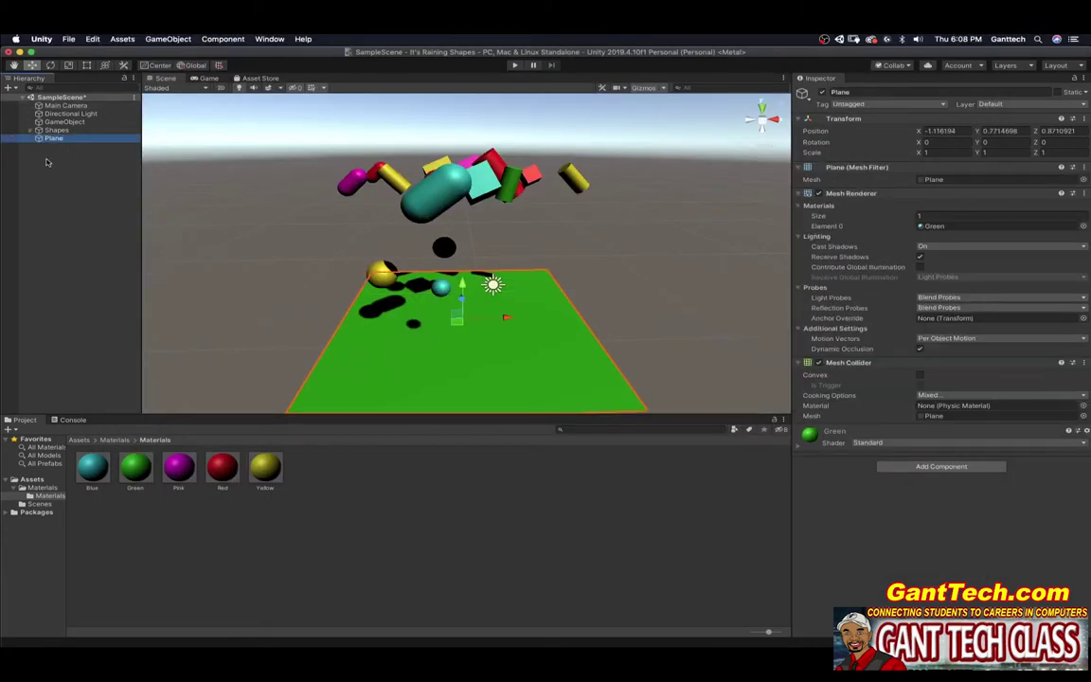
right_click(45, 162)
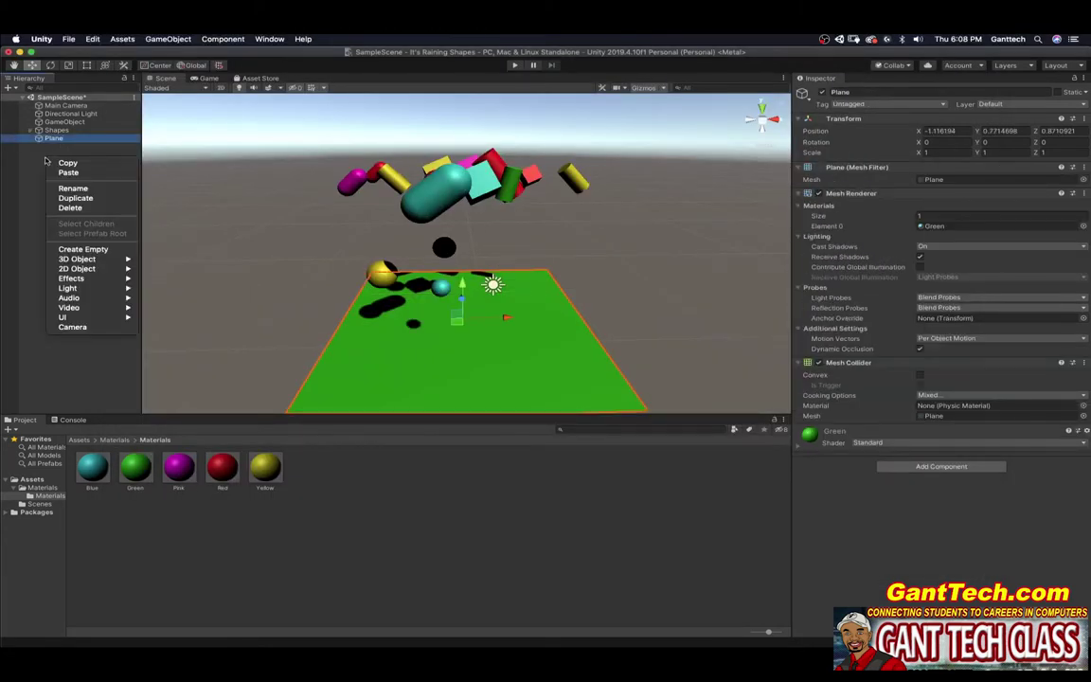
left_click(76, 237)
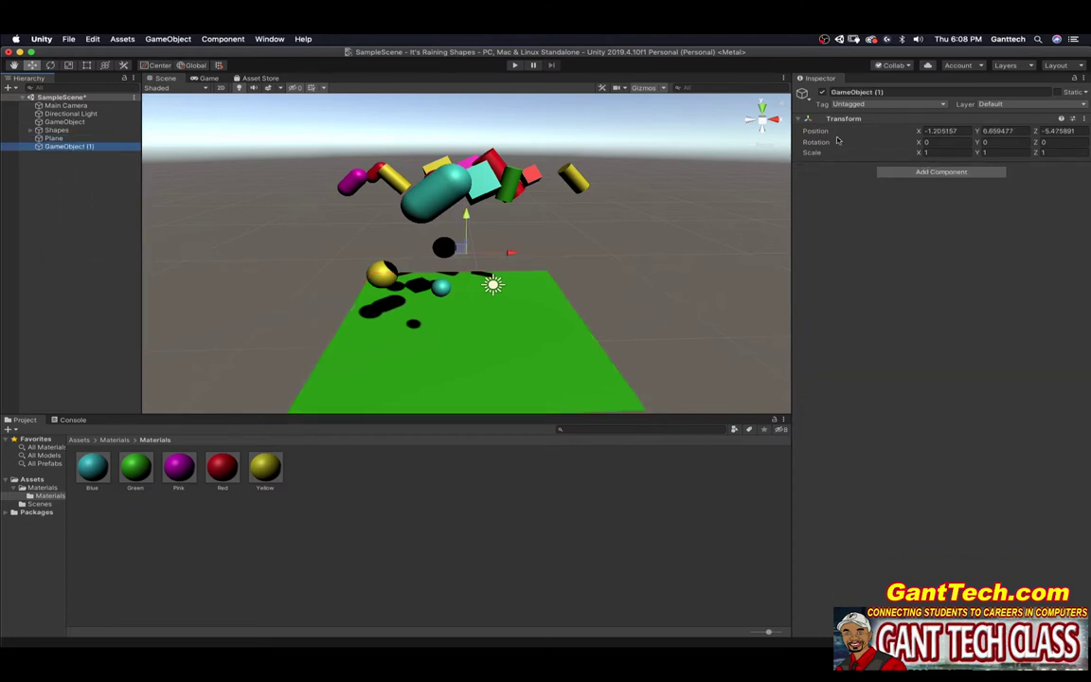
left_click(871, 92)
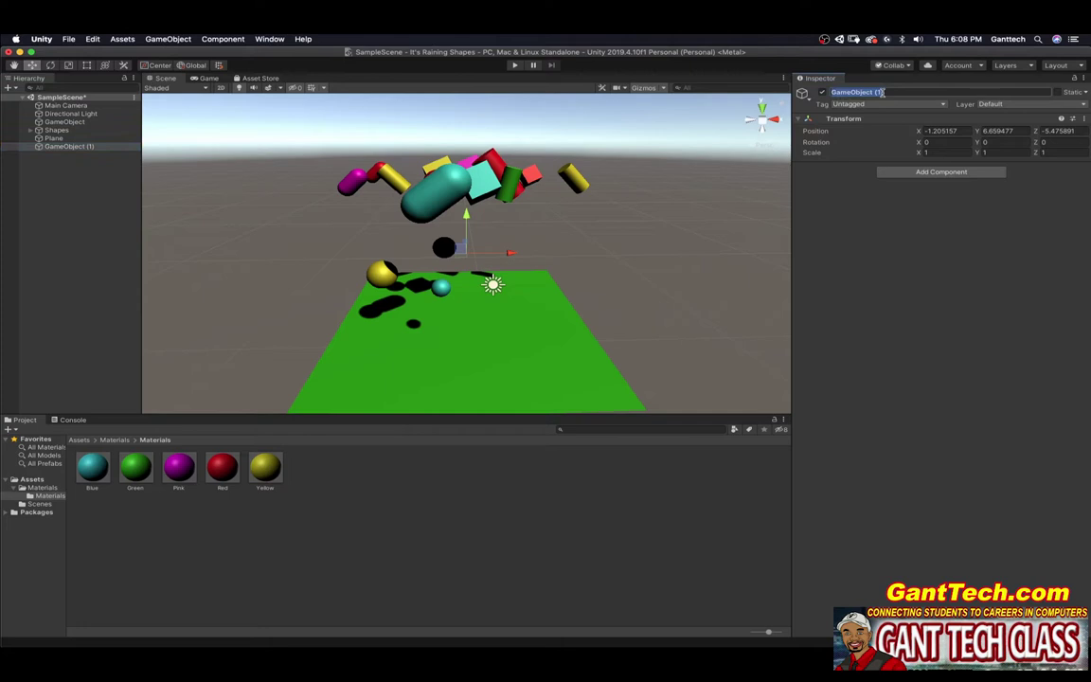
type("Box")
key("Return")
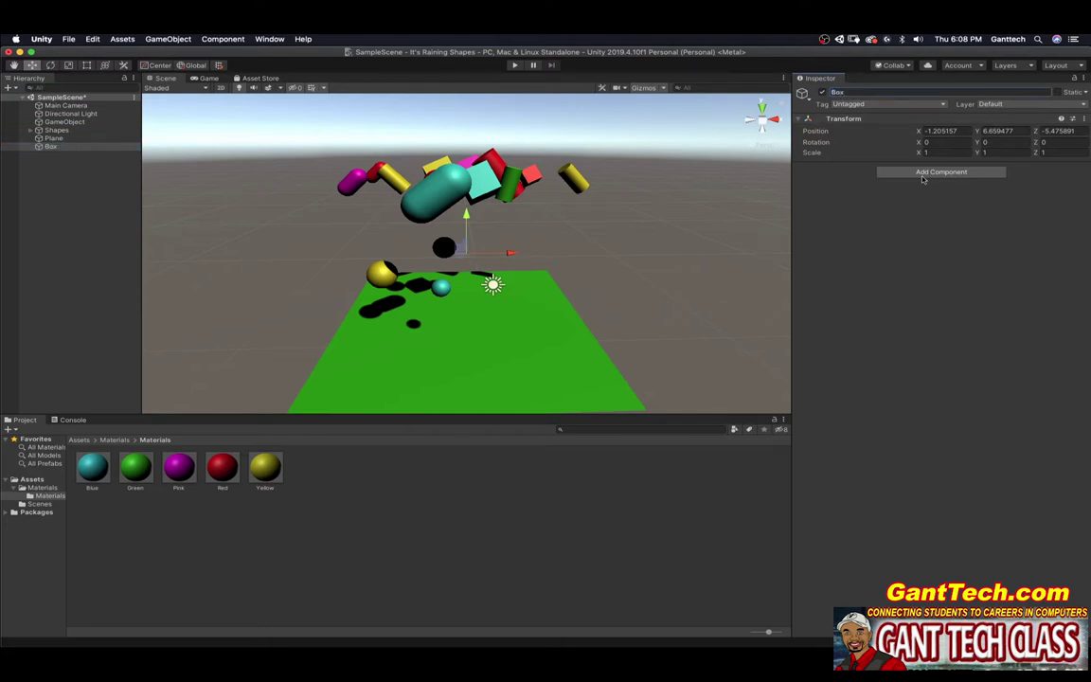
Make the Plane a child of the Box object.
left_click(41, 139)
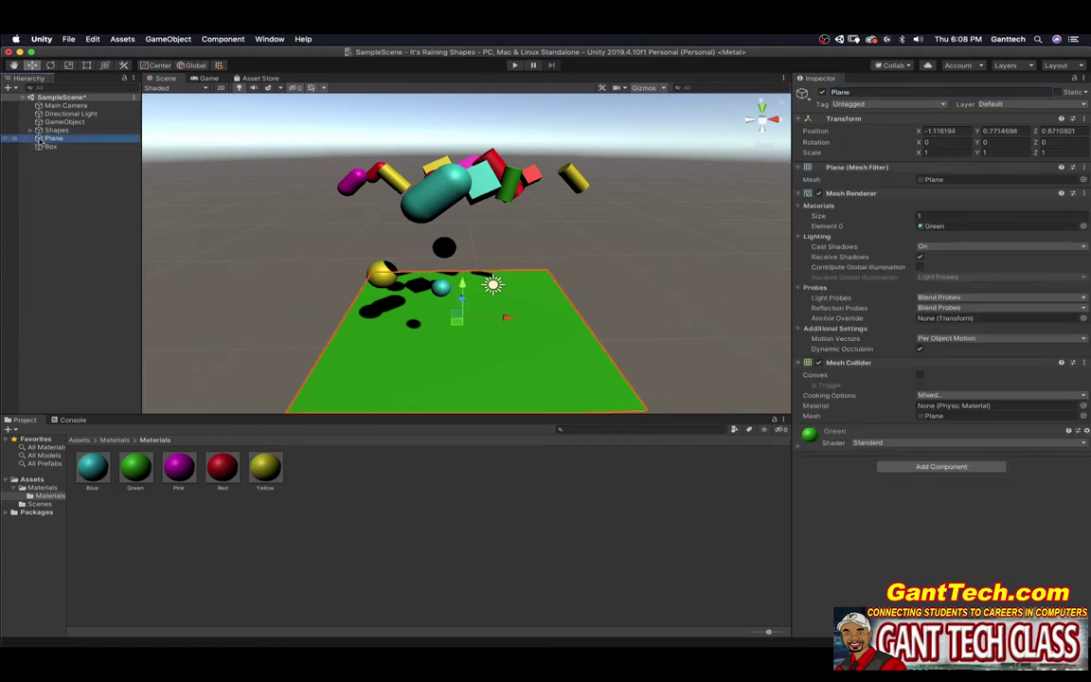
left_click_drag(42, 138, 46, 148)
left_click(50, 137)
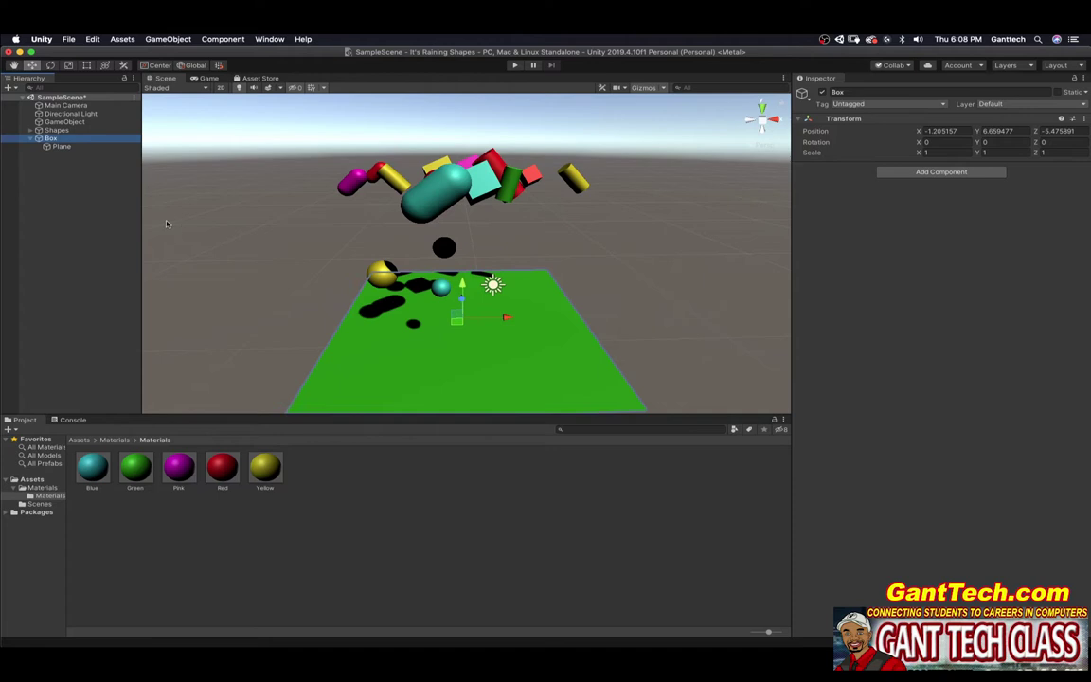
Add a 3D cube as a child of Box and lower it to about Y -3.52.
scroll(338, 360, "down", 3)
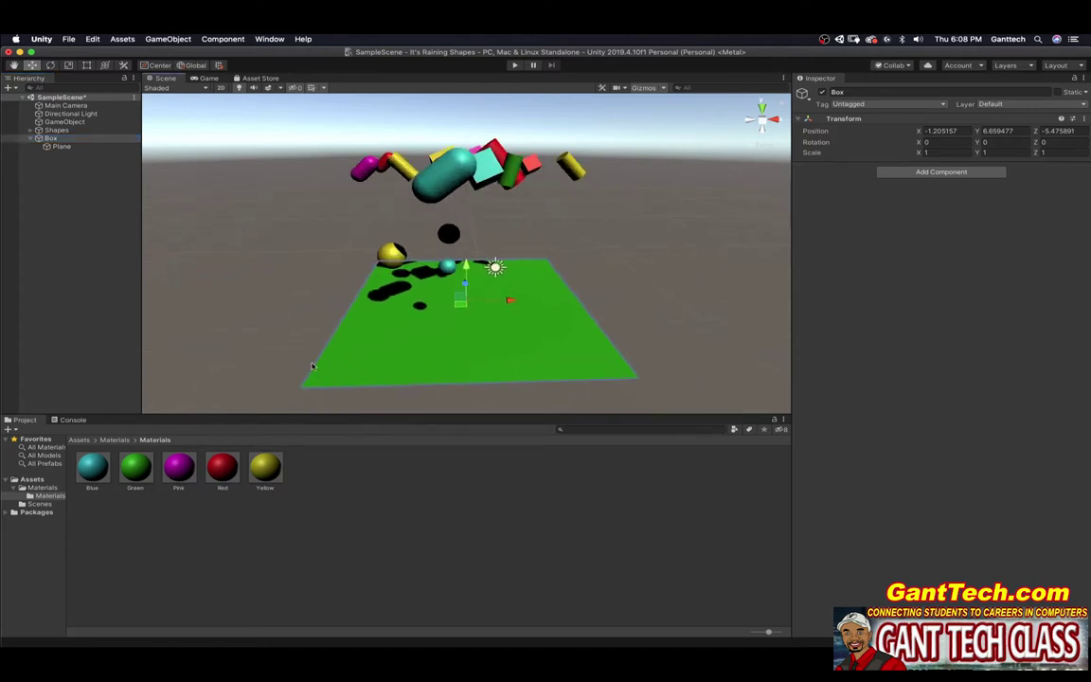
right_click(49, 140)
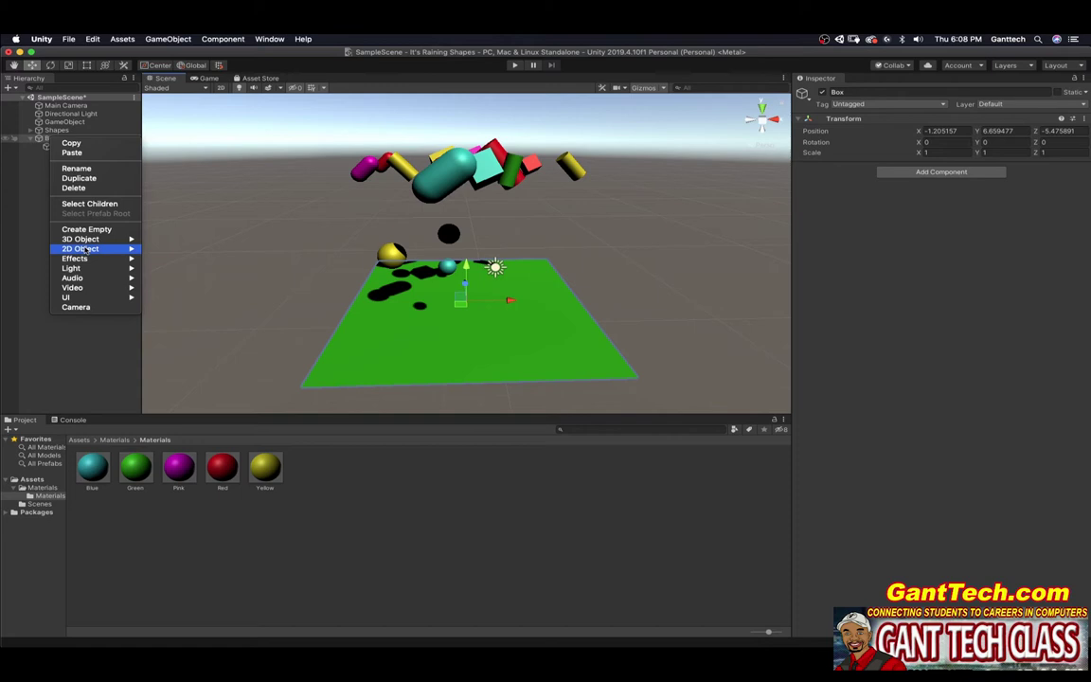
mouse_move(84, 241)
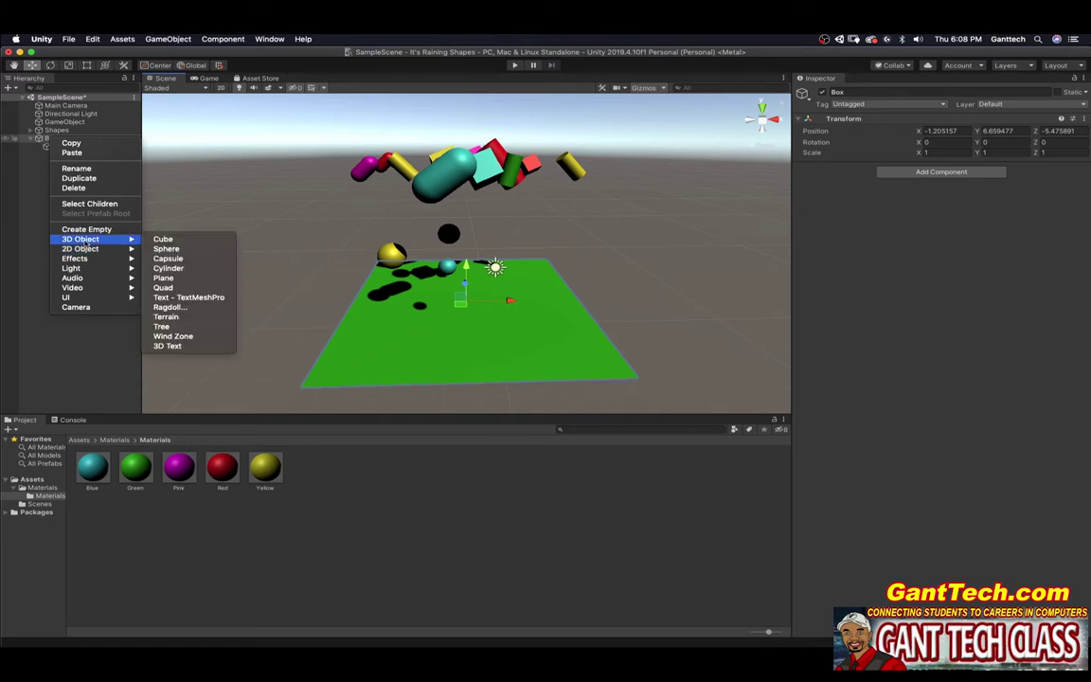
left_click(162, 240)
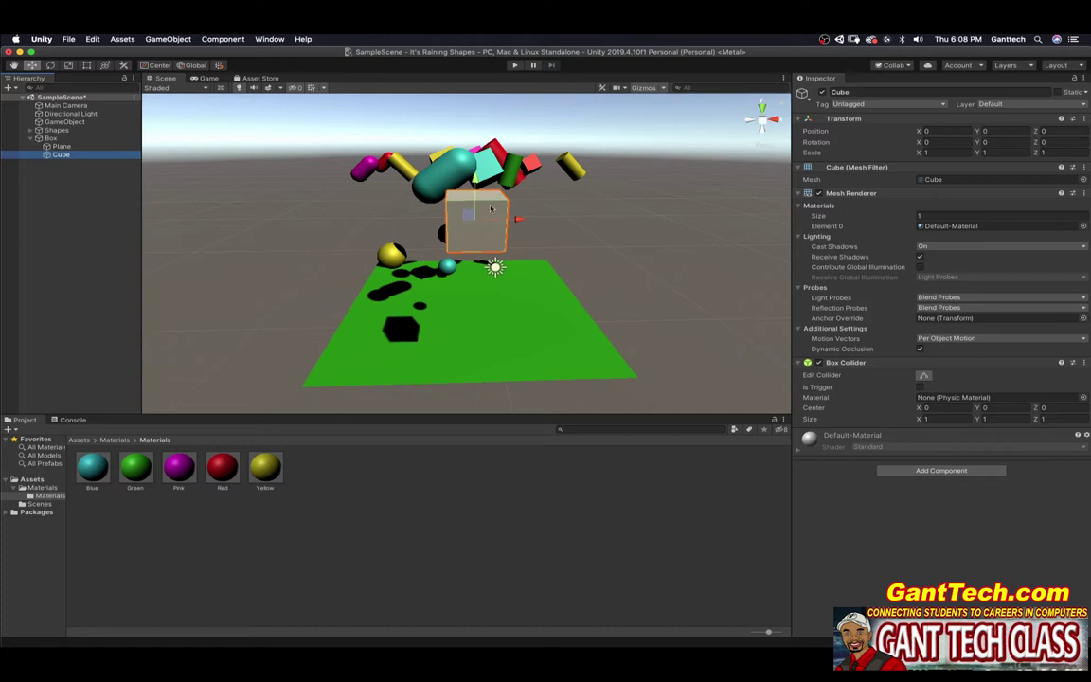
left_click_drag(475, 179, 454, 340)
Set the Plane's position within Box to X 0, Y 0, Z 0.
left_click(81, 148)
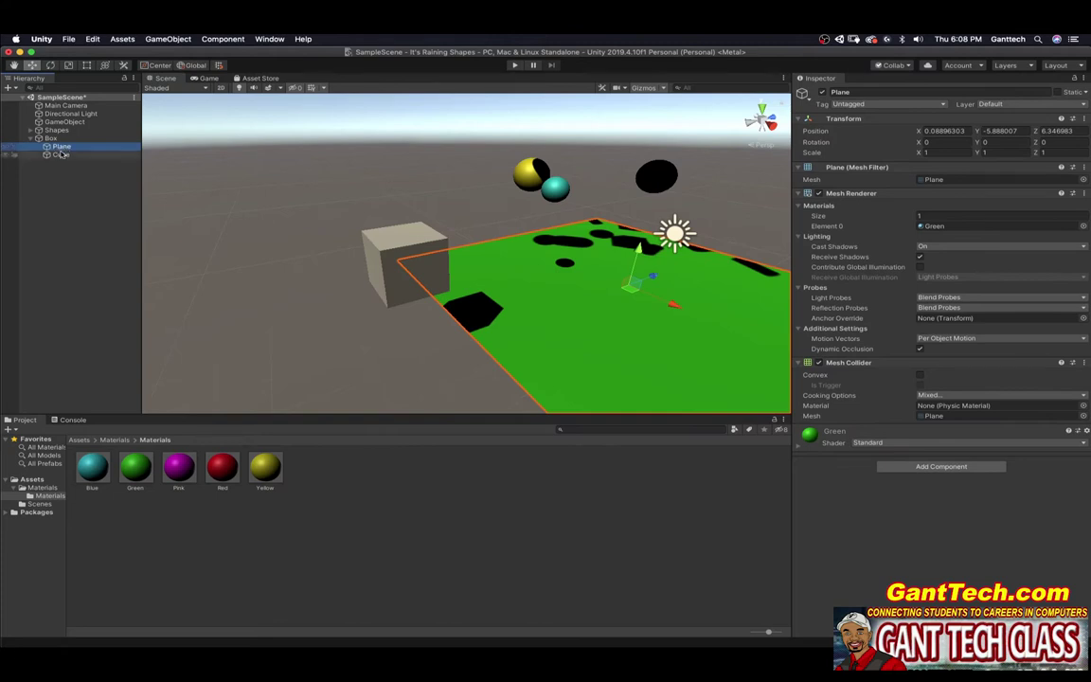
left_click(1022, 132)
type("0")
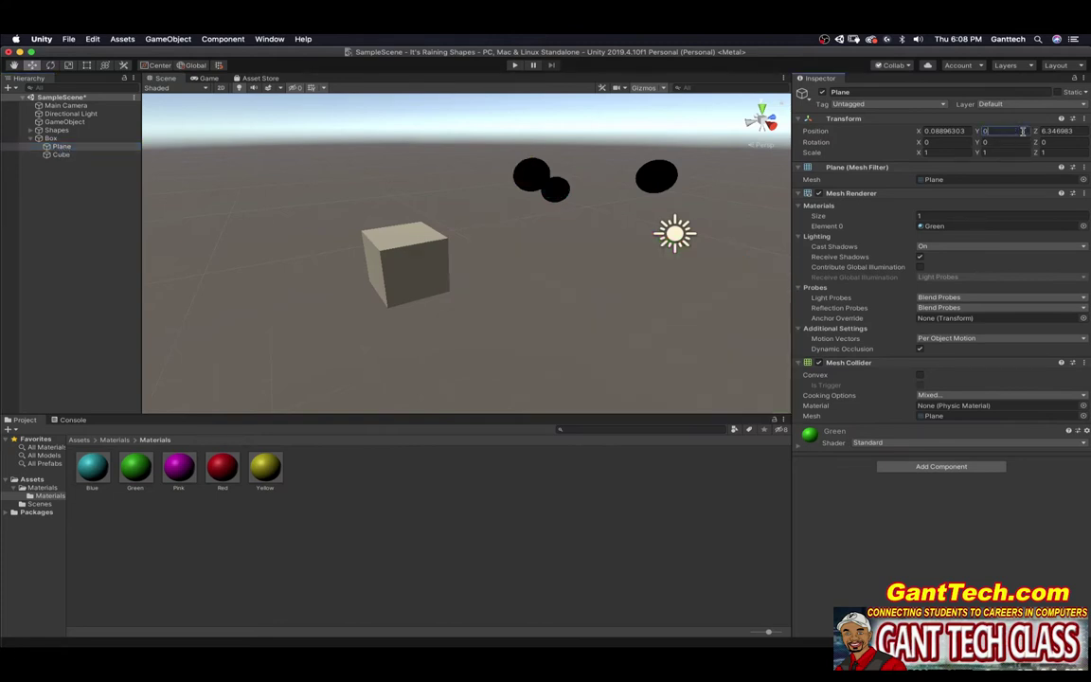
left_click(941, 131)
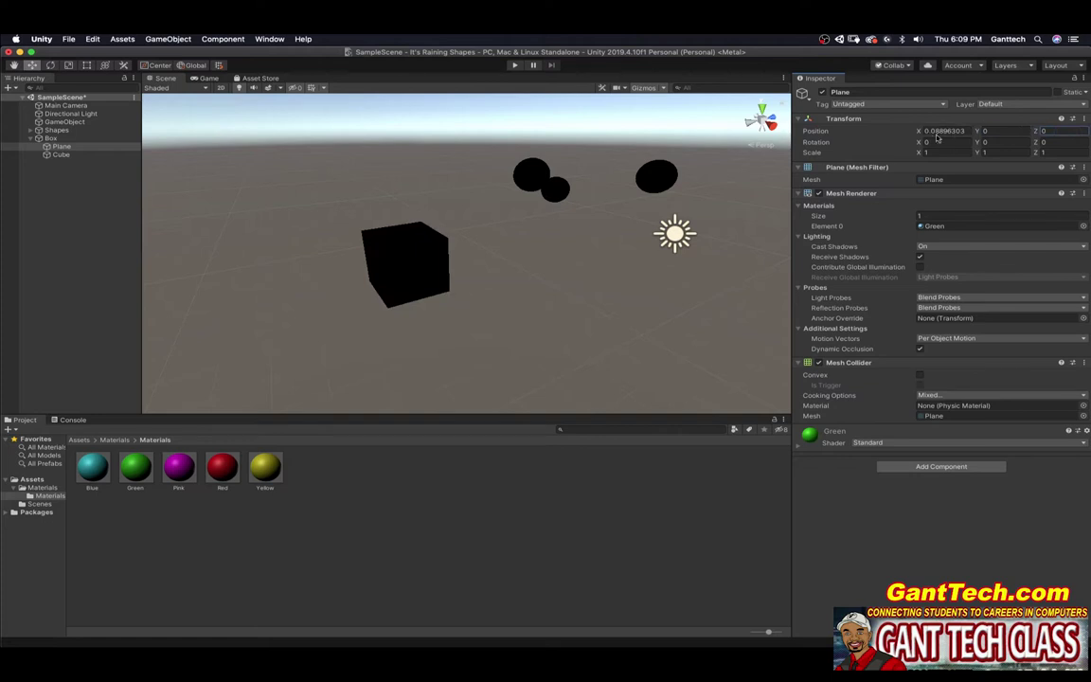
type("0")
scroll(519, 183, "down", 5)
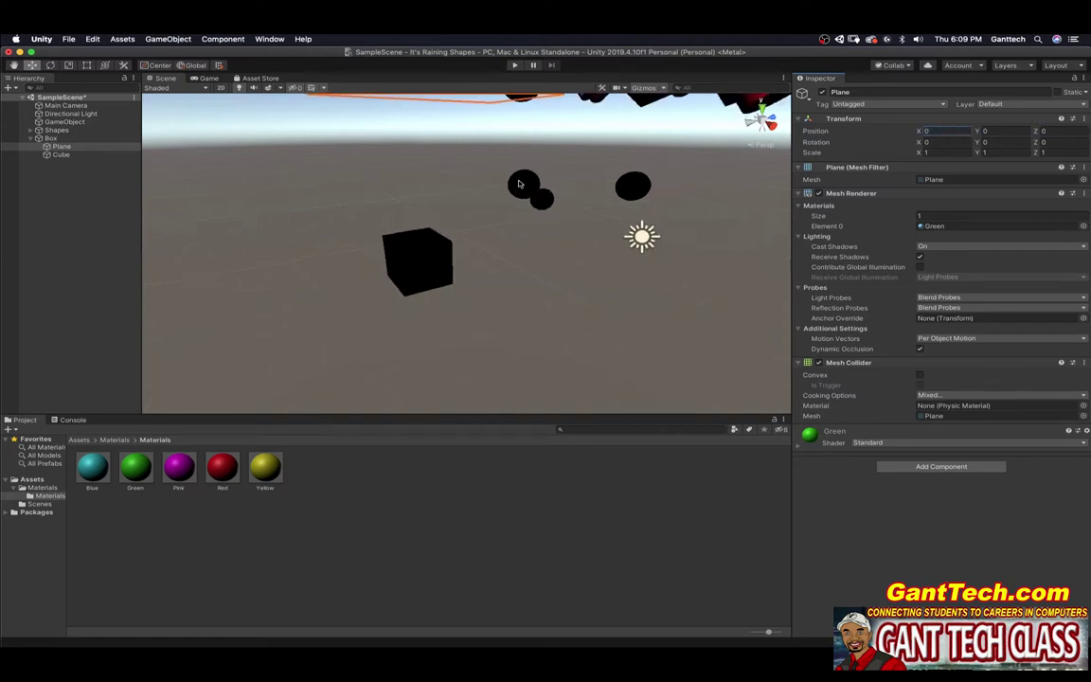
Move Box with its children beneath the shapes to about Y 0.71, Z 2.63, and check the Plane's local position.
left_click(50, 139)
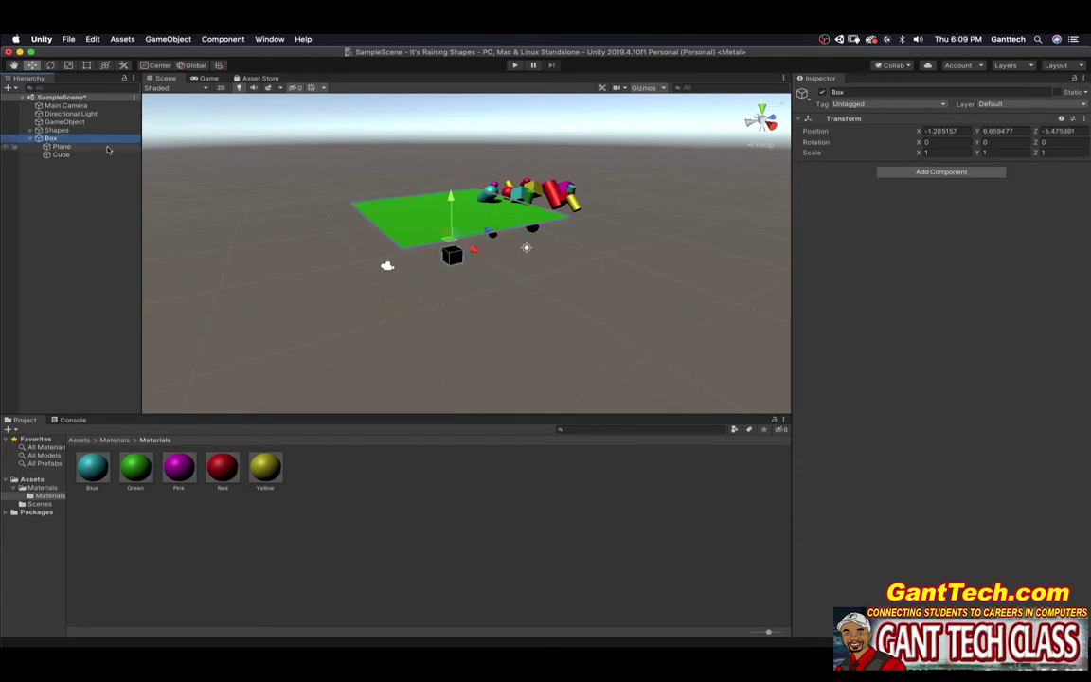
left_click_drag(457, 204, 589, 276)
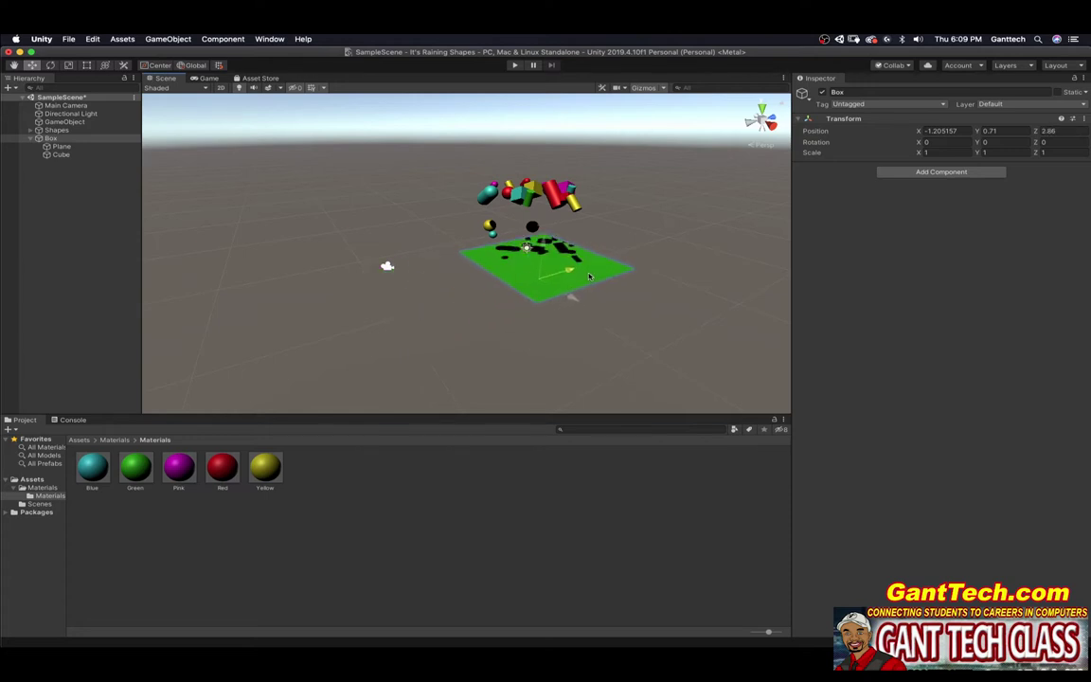
left_click(63, 146)
left_click(48, 138)
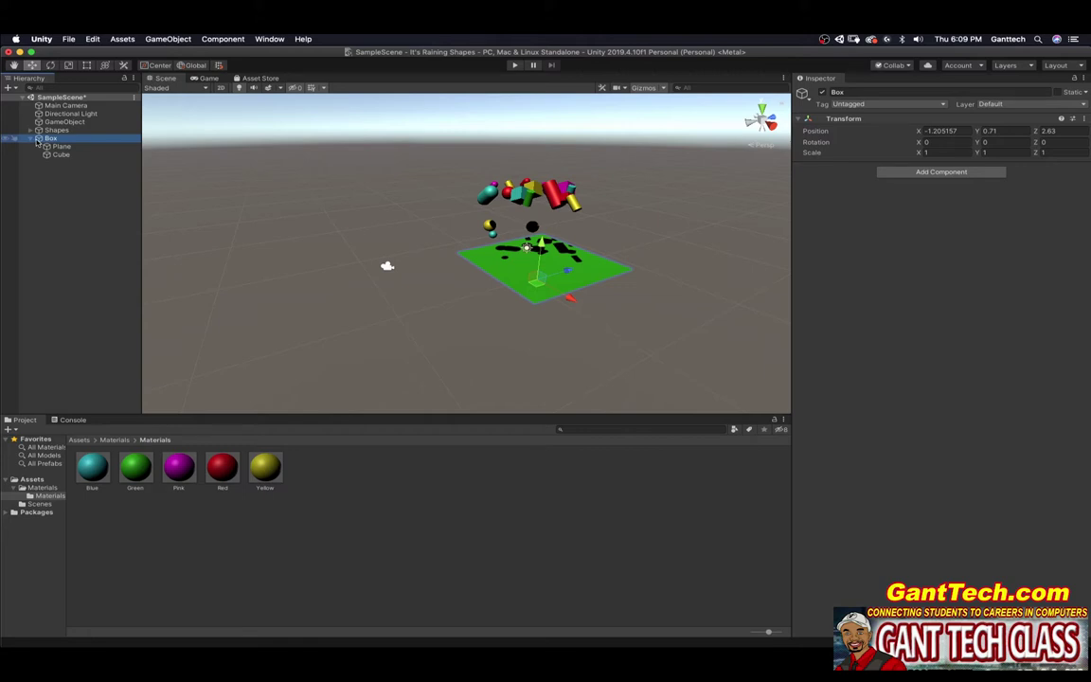
left_click(55, 146)
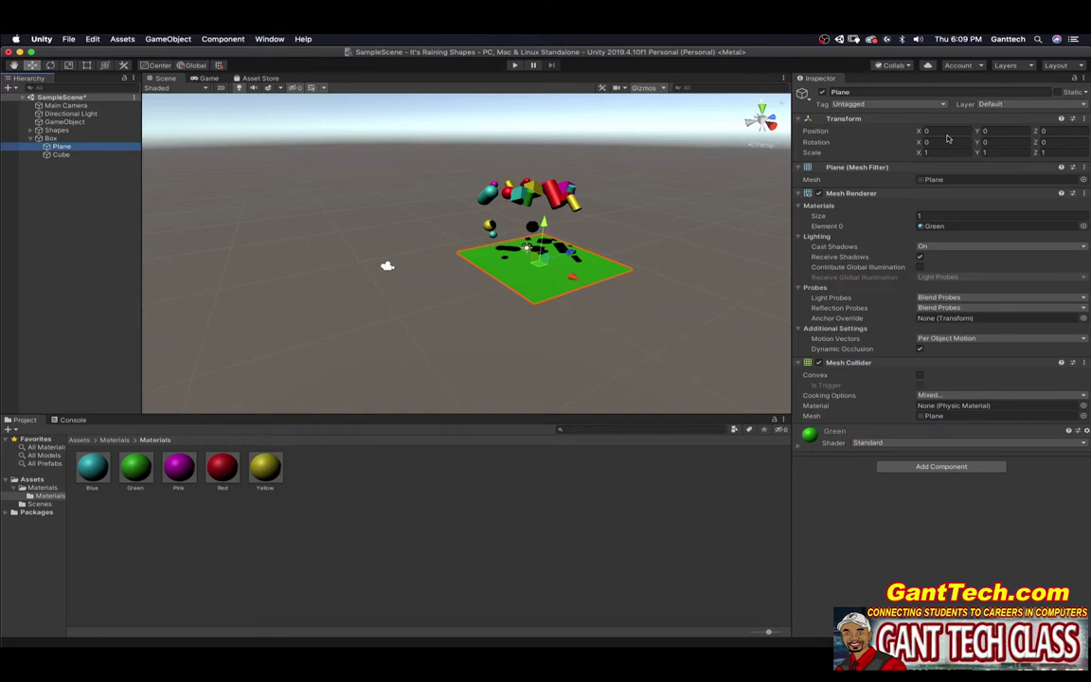
left_click(1052, 131)
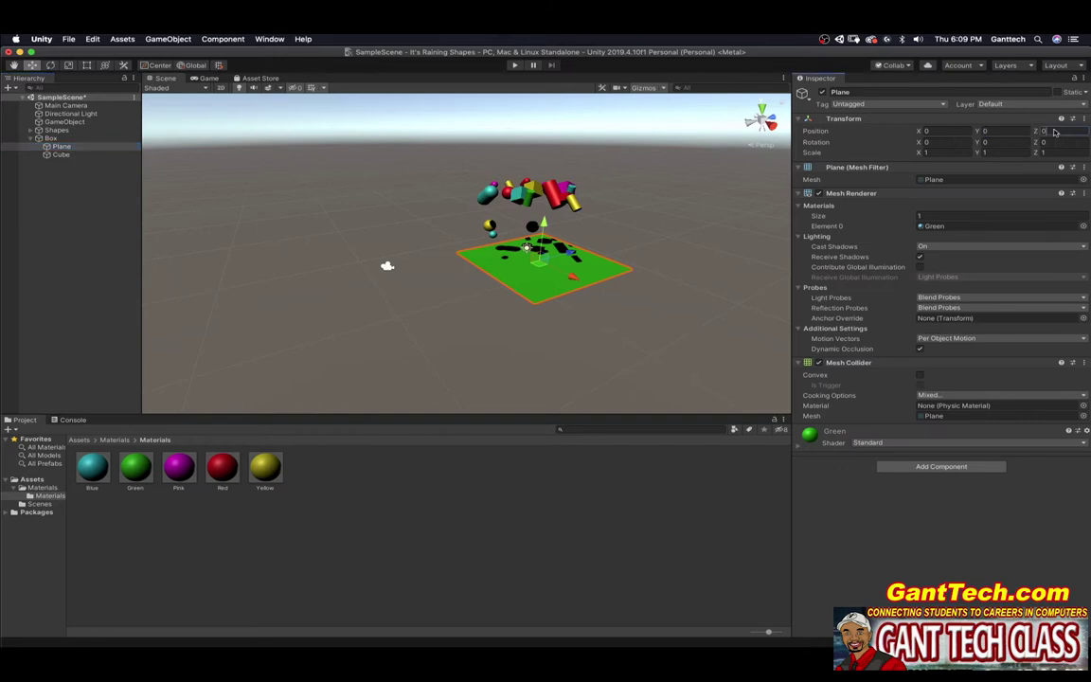
Set the cube's Y position to 0 so it is centred on the Plane.
left_click(57, 155)
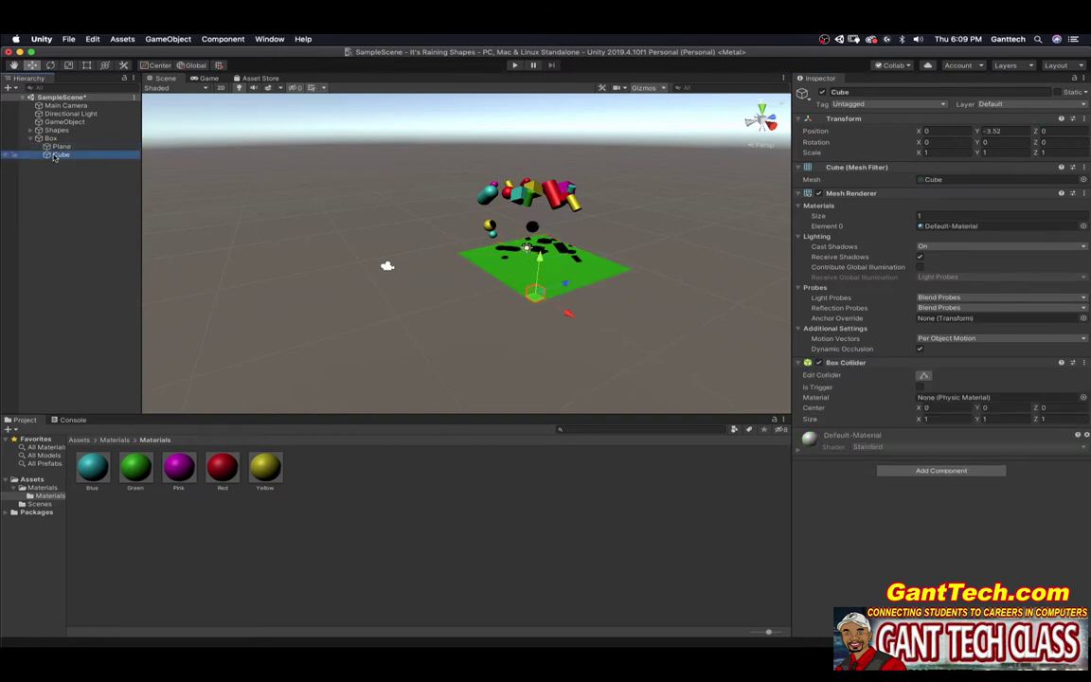
left_click(1006, 132)
type("0")
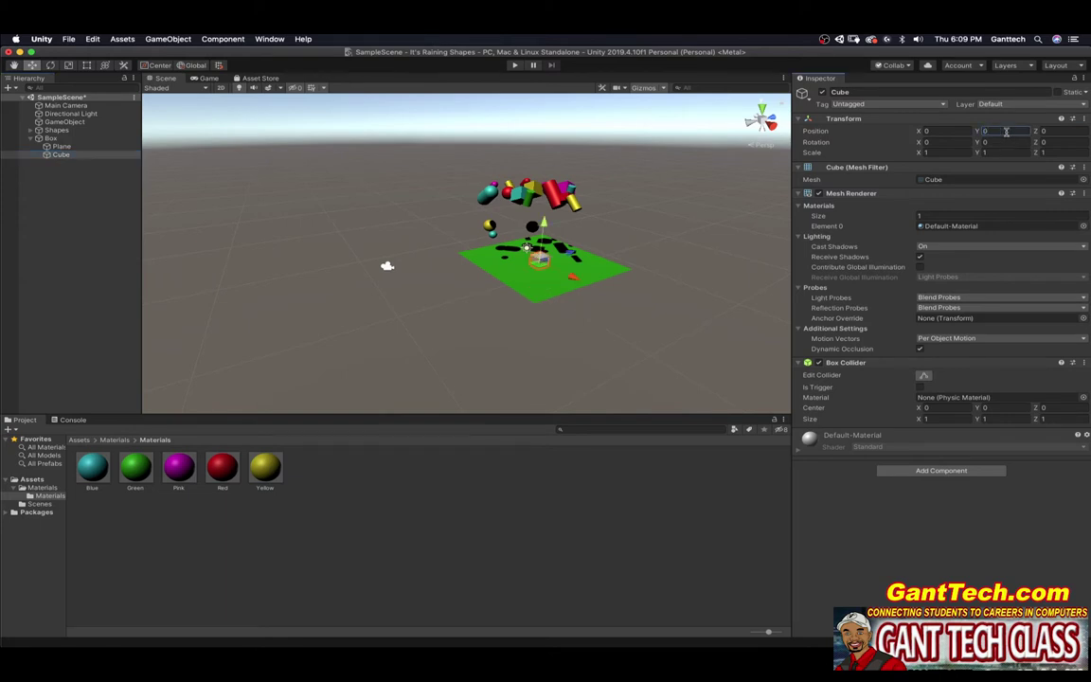
key("Tab")
scroll(538, 257, "up", 3)
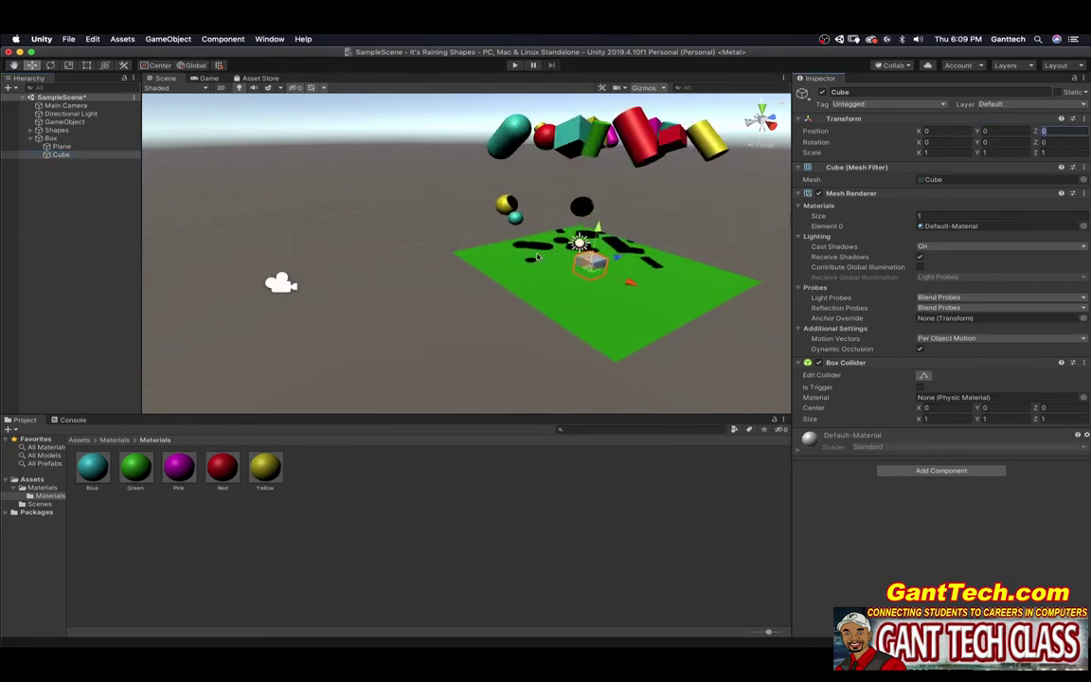
middle_click_drag(609, 276, 539, 305)
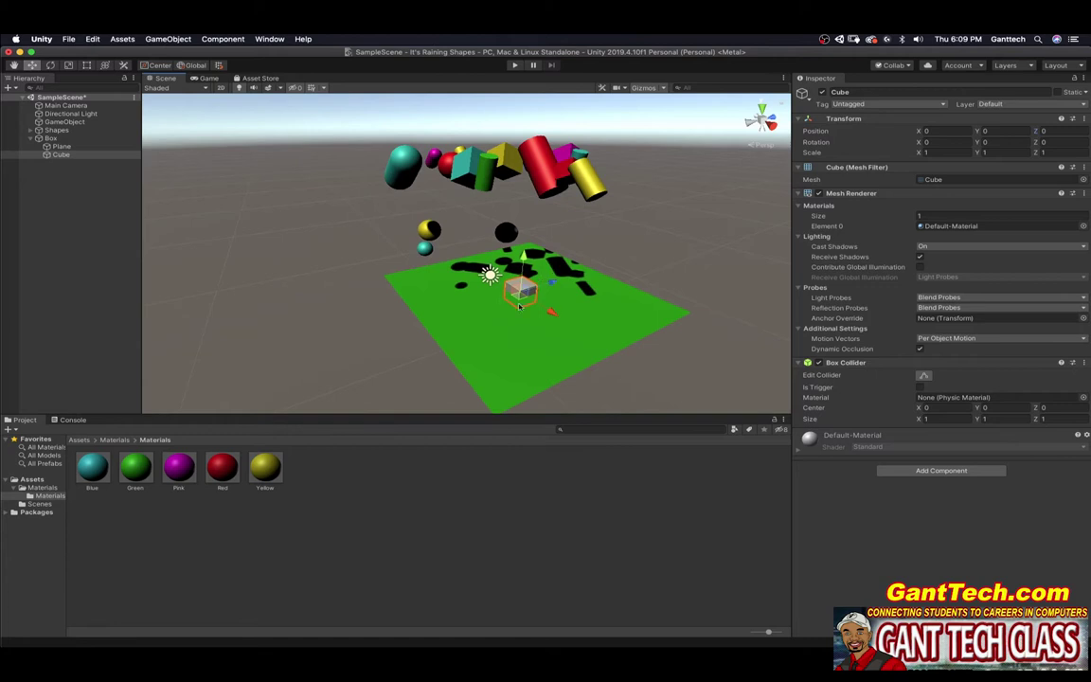
Raise the cube until it rests on the Plane's surface, with its Y position set to exactly 0.5.
left_click(55, 155)
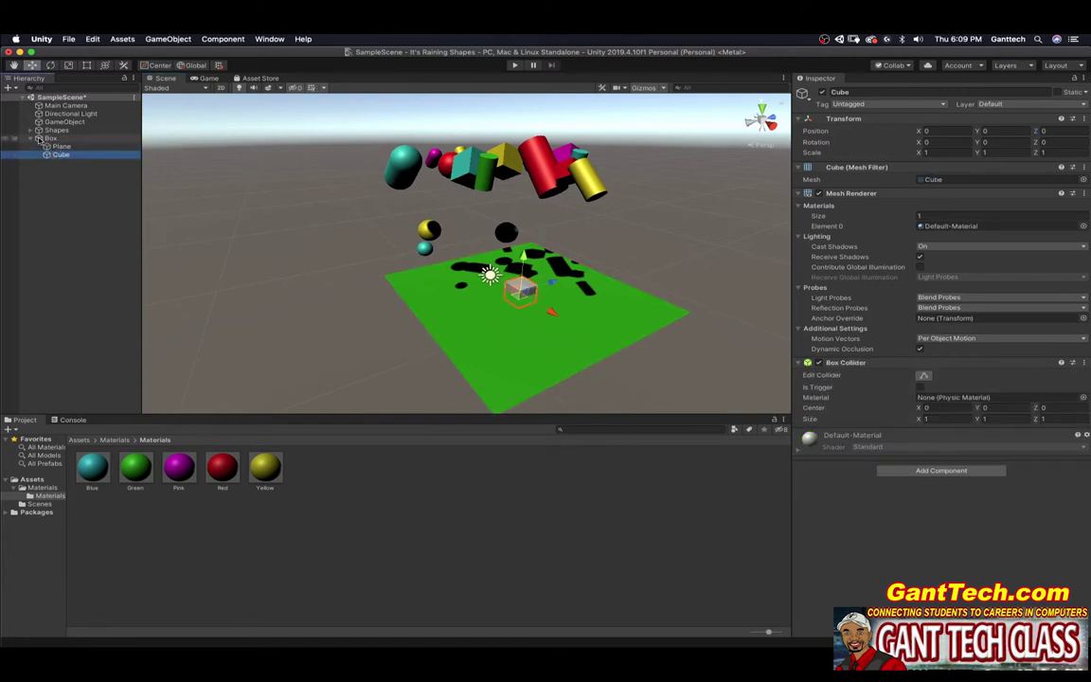
left_click(47, 138)
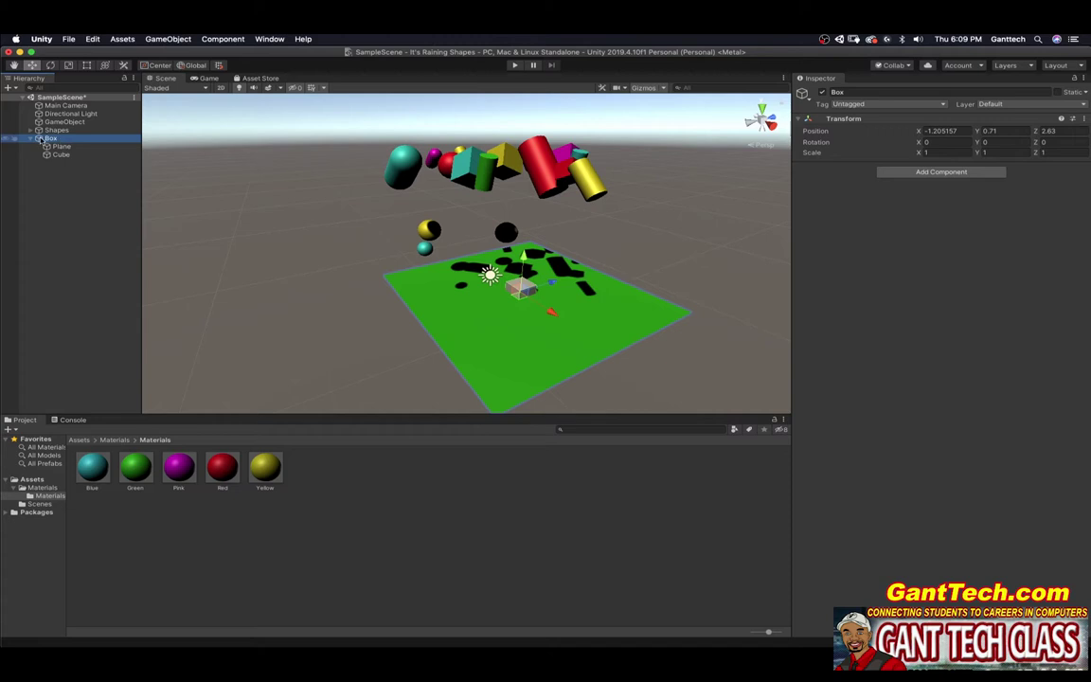
left_click(484, 267)
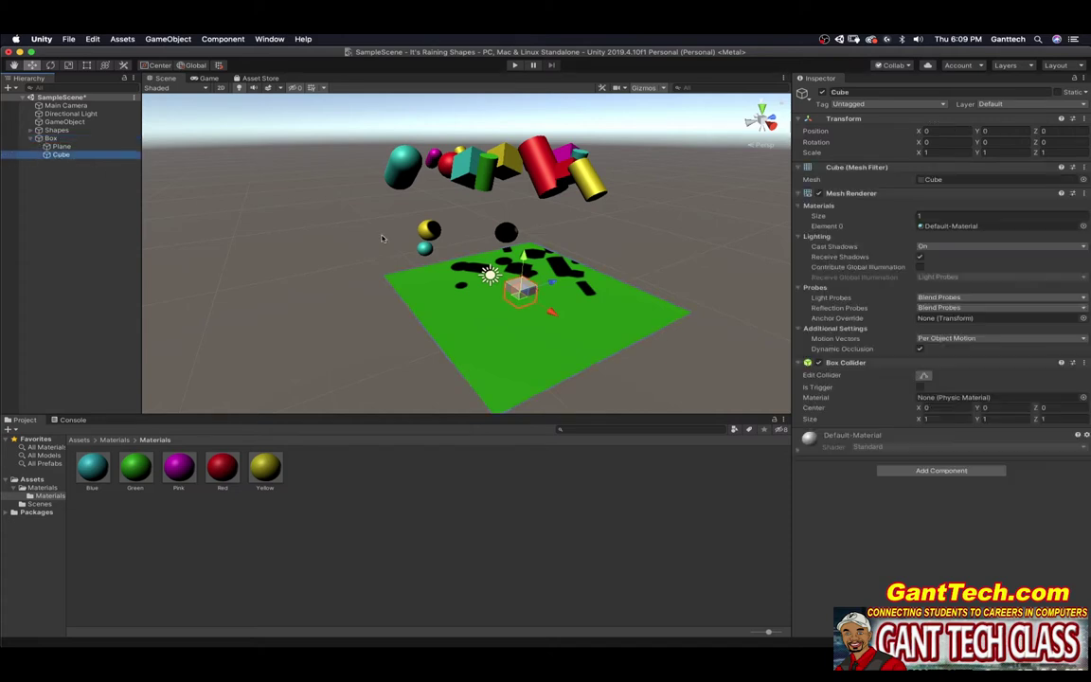
left_click_drag(523, 261, 525, 242)
scroll(538, 246, "up", 8)
scroll(570, 275, "up", 2)
scroll(557, 278, "up", 4)
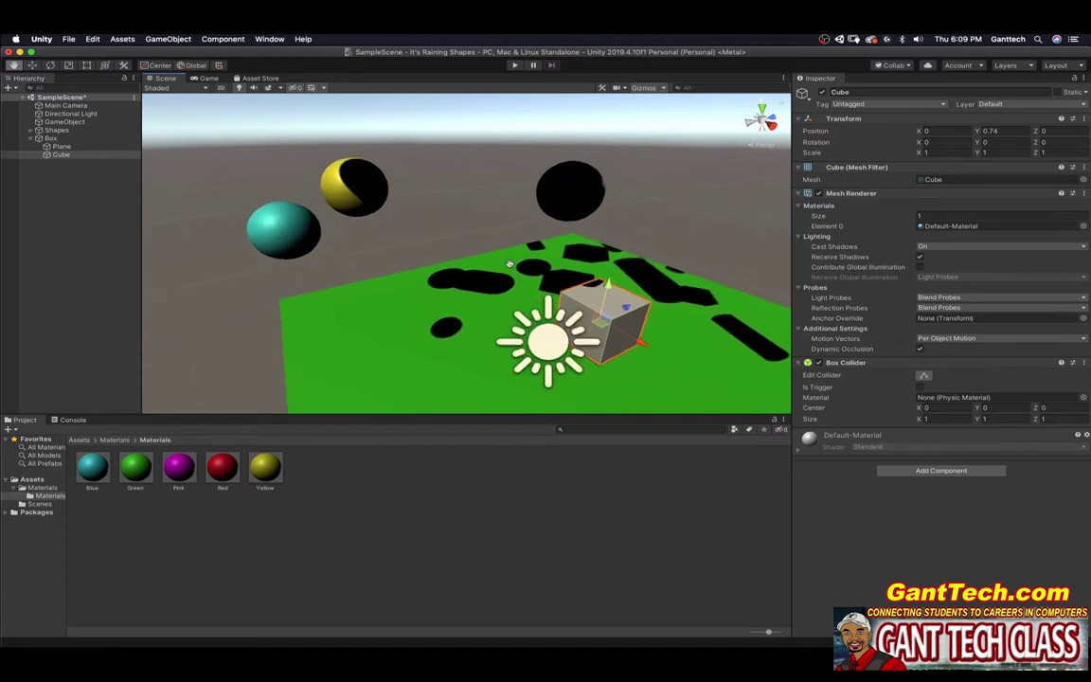
mouse_move(599, 284)
left_mouse_down()
mouse_move(598, 310)
mouse_move(600, 294)
left_mouse_up()
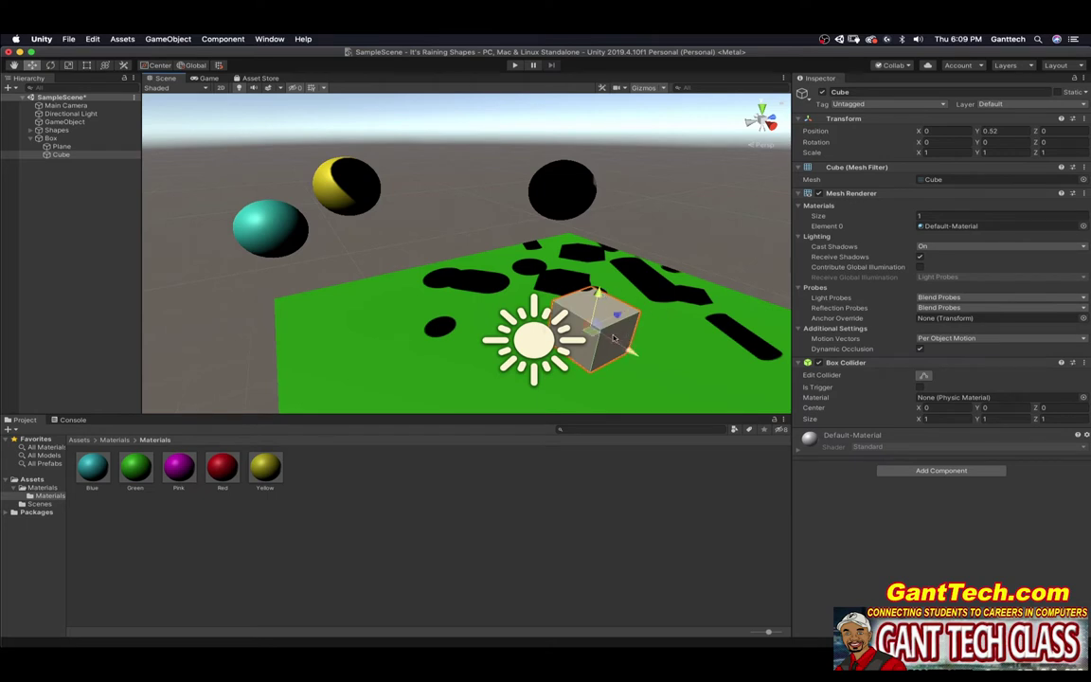
left_click_drag(540, 325, 472, 318, "alt")
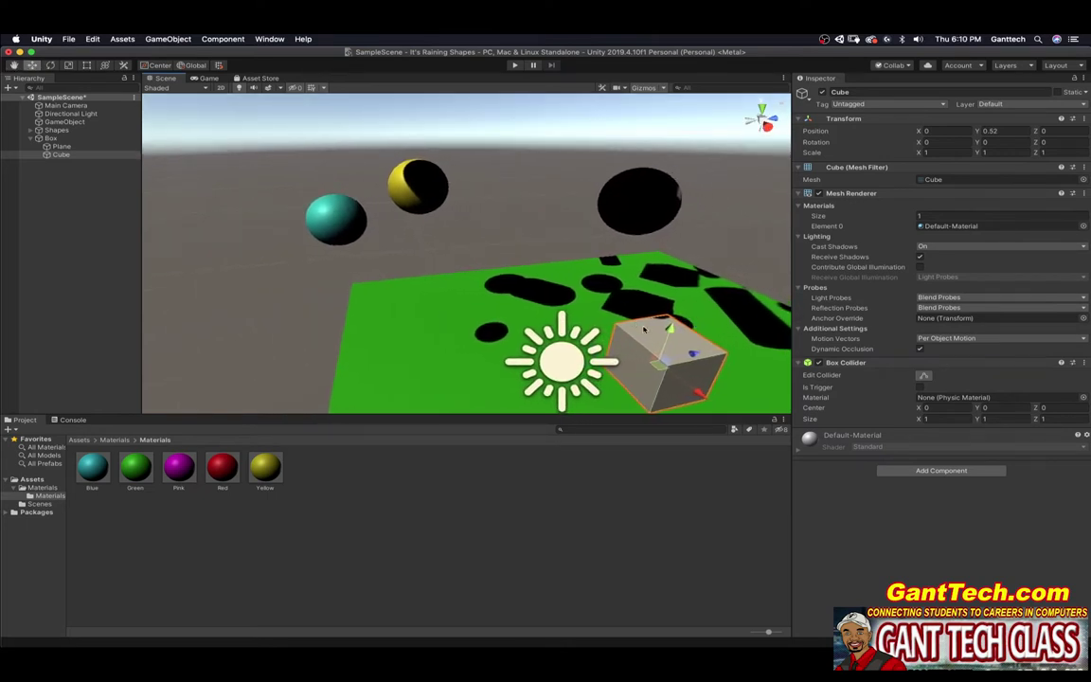
left_click(1002, 132)
type("0.5")
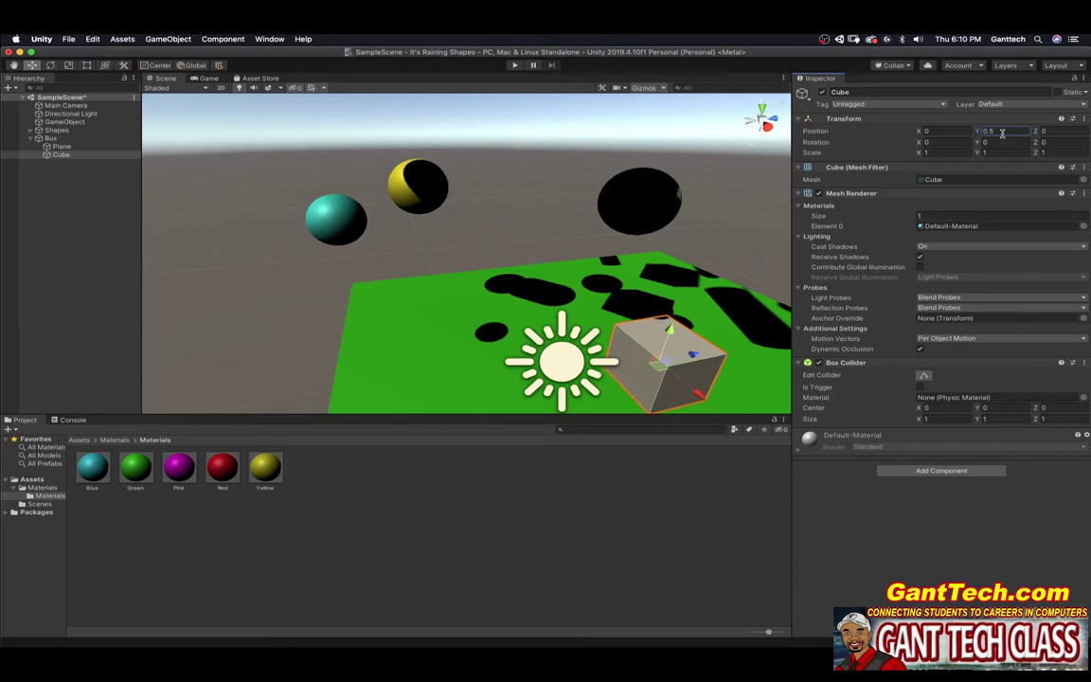
scroll(602, 407, "down", 5)
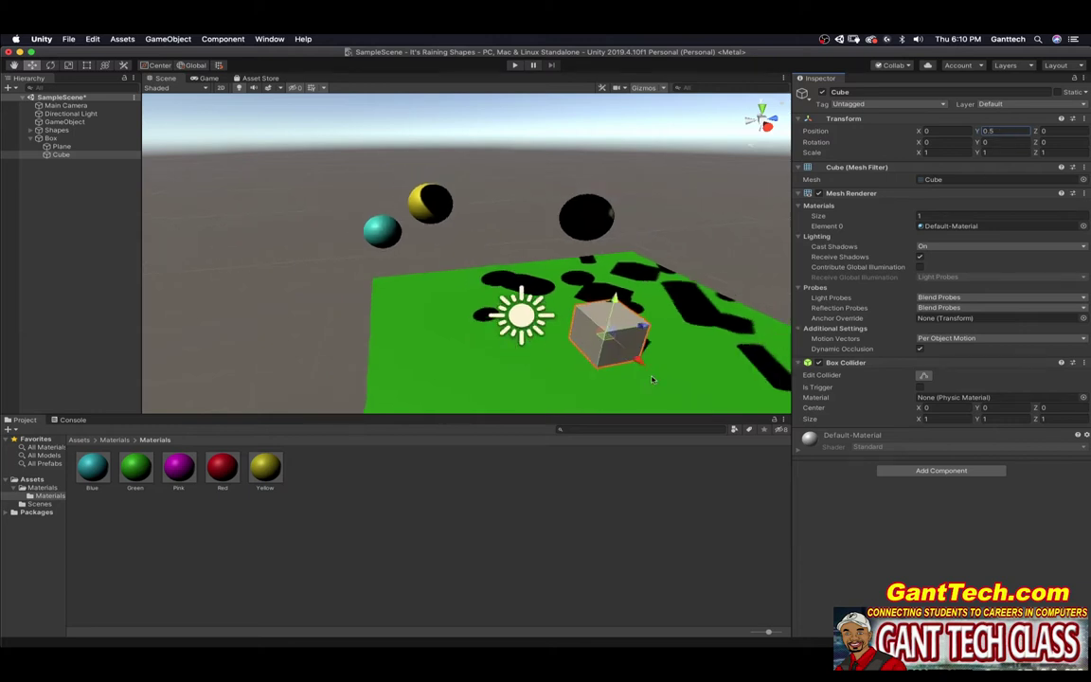
Thin the cube along its Z axis, with its Z scale set to exactly 0.5.
scroll(515, 375, "up", 2)
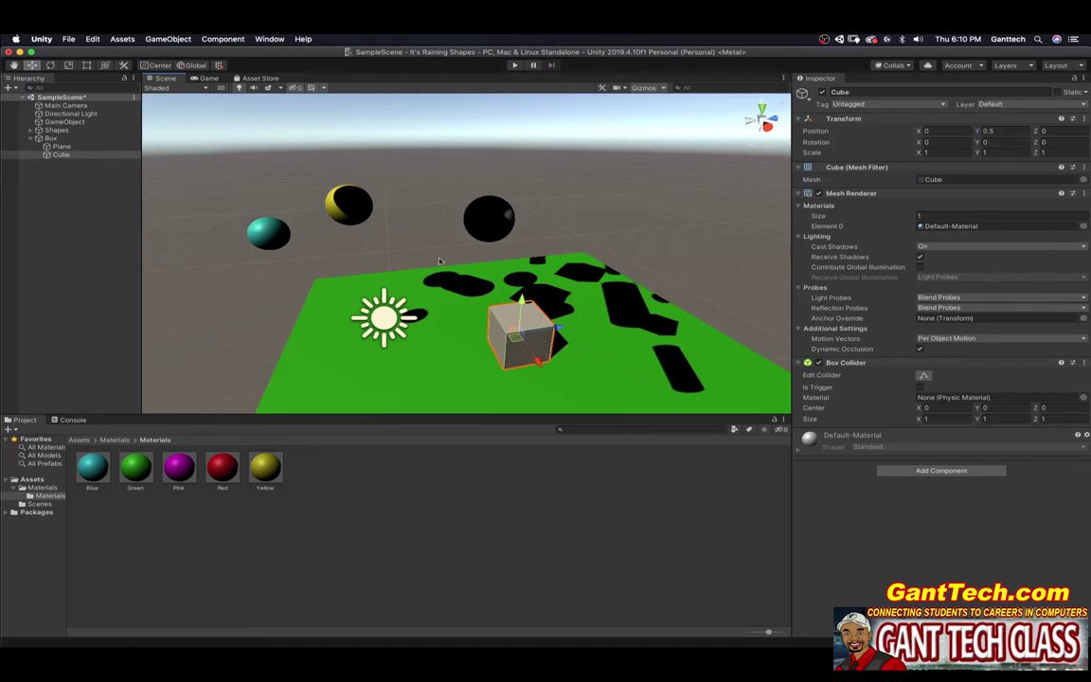
left_click(68, 65)
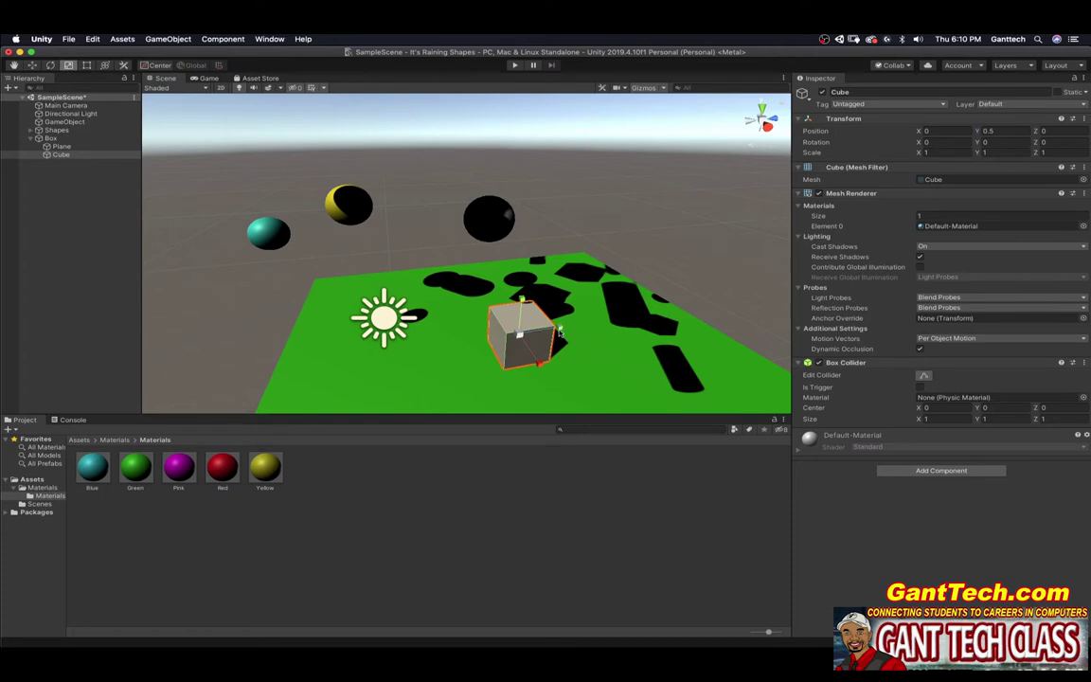
left_click_drag(560, 327, 543, 330)
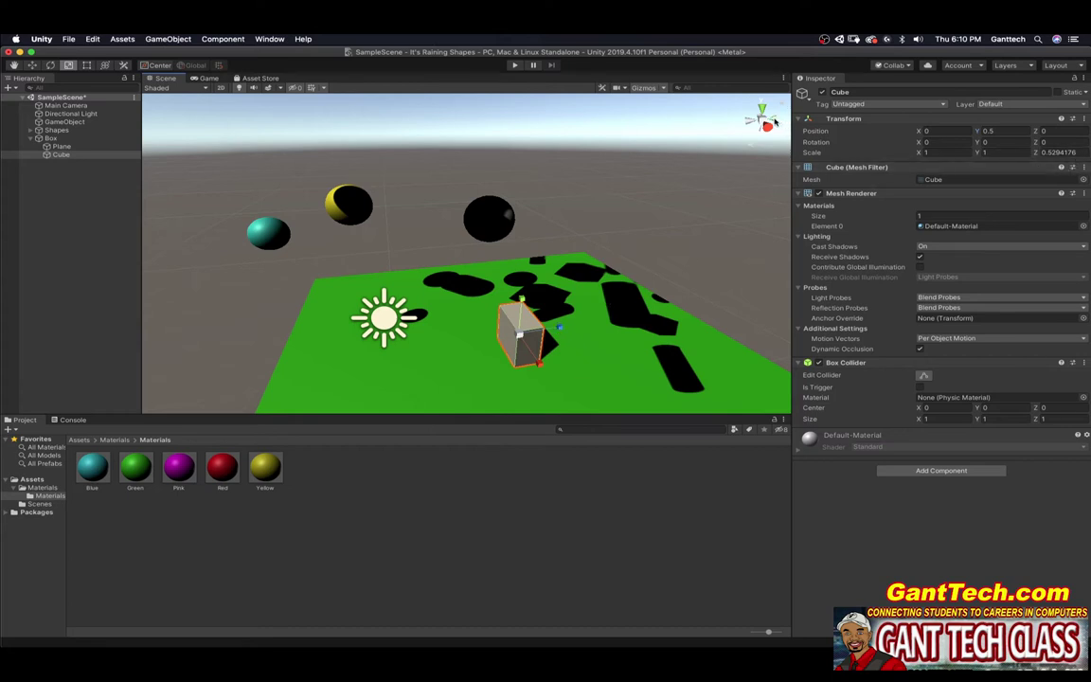
mouse_move(559, 328)
left_mouse_down()
mouse_move(604, 319)
mouse_move(551, 328)
left_mouse_up()
double_click(1071, 153)
type("0.5")
key("Return")
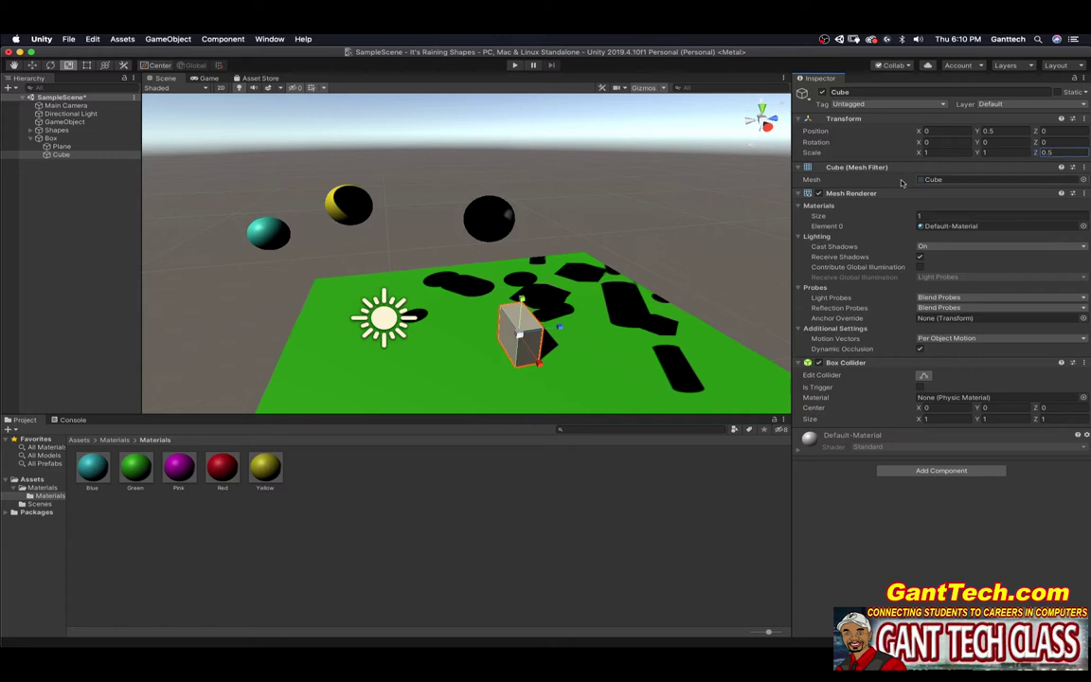
Stretch the thinned cube across the Plane's full length, with its X scale set to 10.
scroll(612, 291, "down", 3)
right_click_drag(612, 292, 519, 320)
scroll(519, 320, "up", 1)
left_click_drag(519, 320, 485, 324, "alt")
right_click_drag(484, 324, 537, 320)
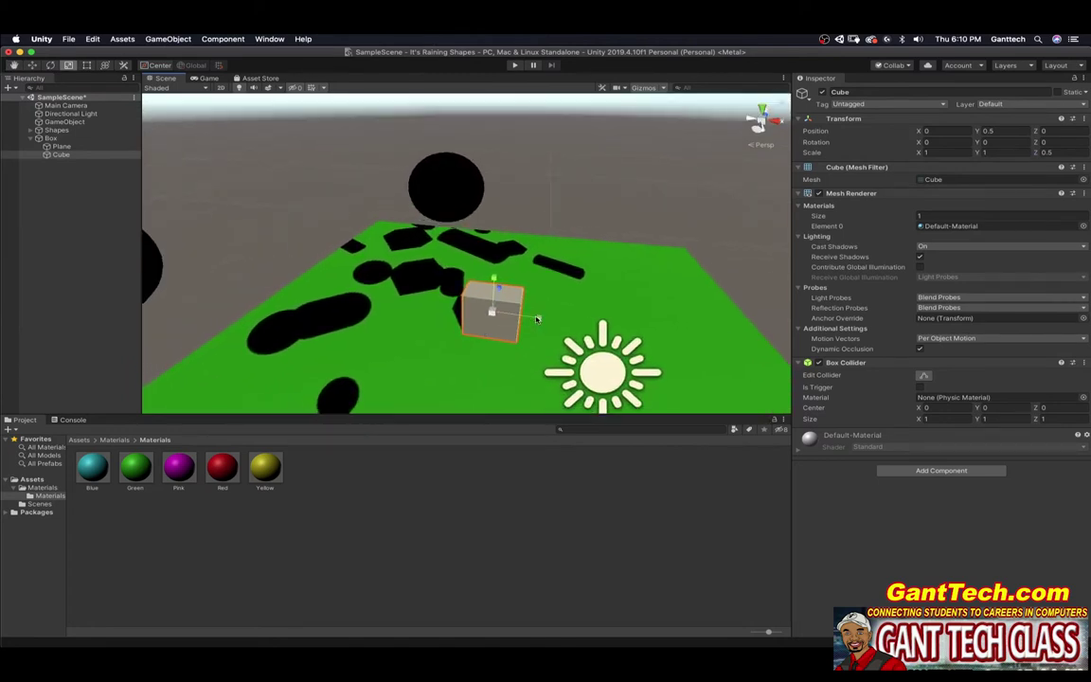
left_click_drag(536, 319, 933, 324)
left_click(951, 152)
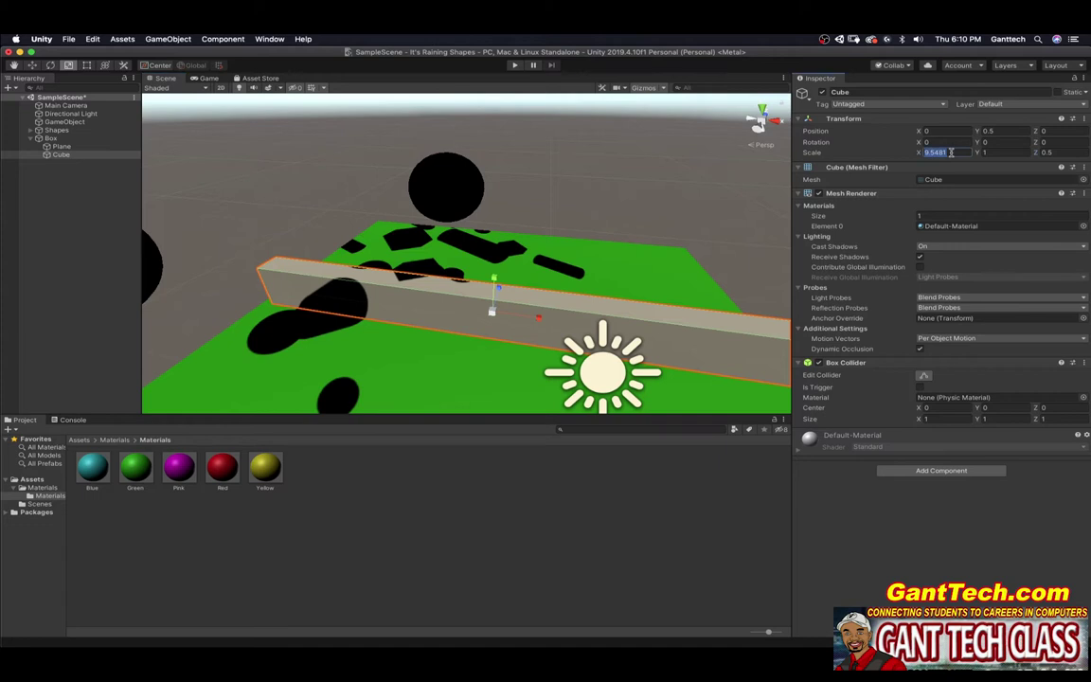
type("10")
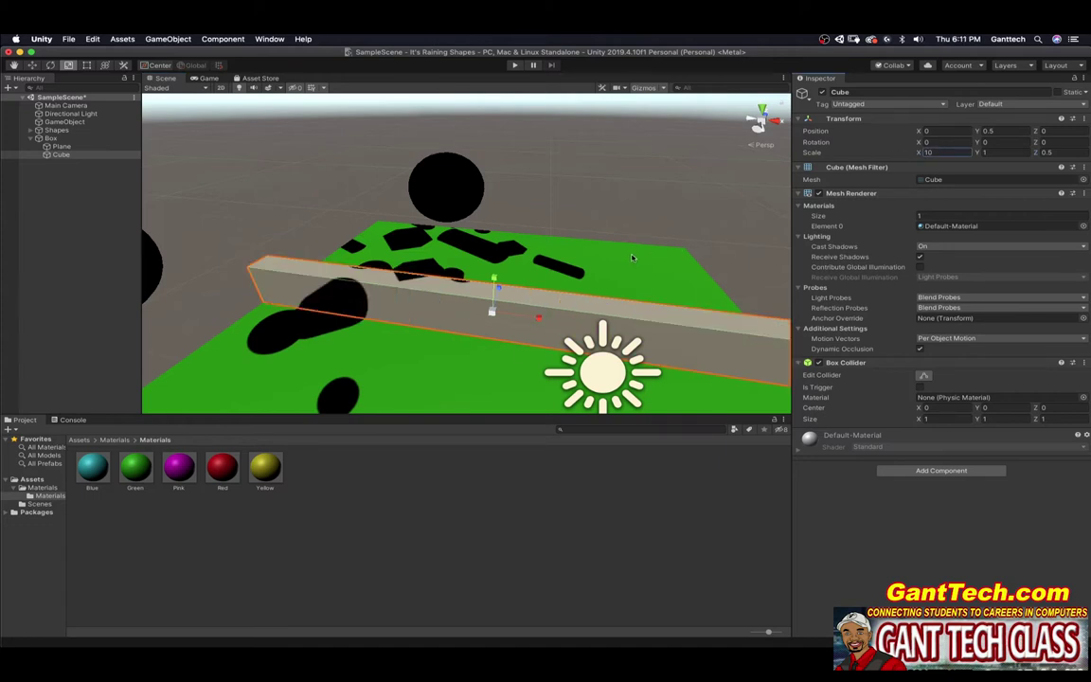
Examine both ends of the stretched cube to check how it fits across the Plane.
scroll(346, 287, "up", 2)
middle_click_drag(334, 290, 363, 261)
scroll(344, 286, "up", 2)
middle_click_drag(518, 270, 437, 251)
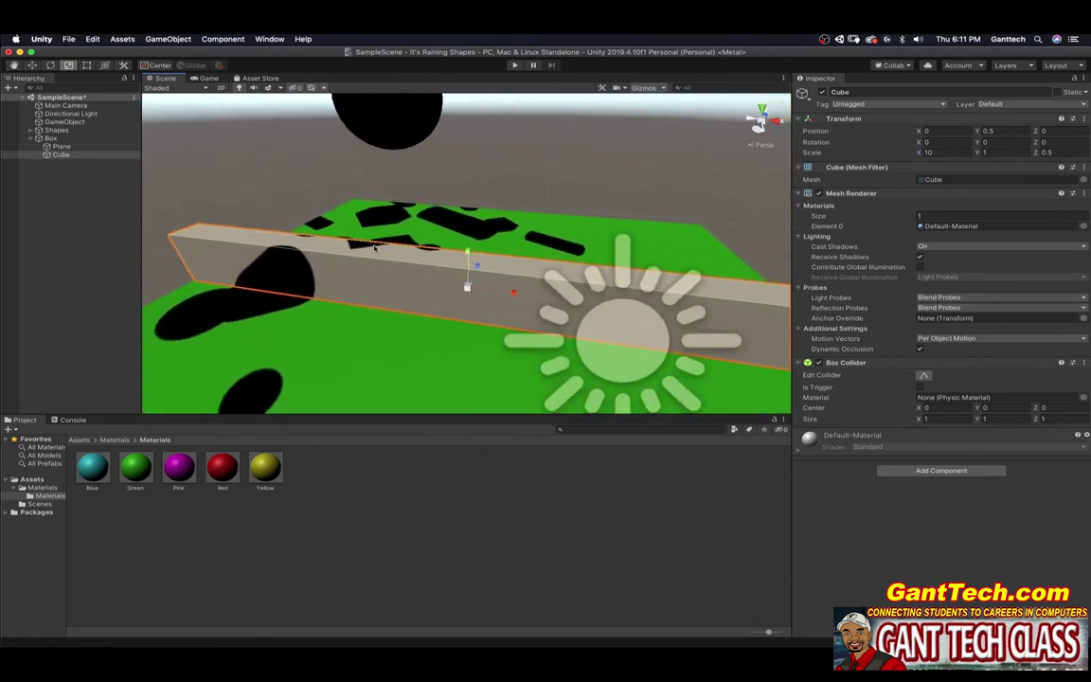
middle_click_drag(589, 266, 321, 240)
right_click_drag(321, 240, 142, 289)
scroll(516, 261, "down", 6)
scroll(526, 258, "up", 2)
middle_click_drag(530, 258, 363, 316)
right_click_drag(363, 316, 526, 308)
middle_click_drag(444, 295, 530, 294)
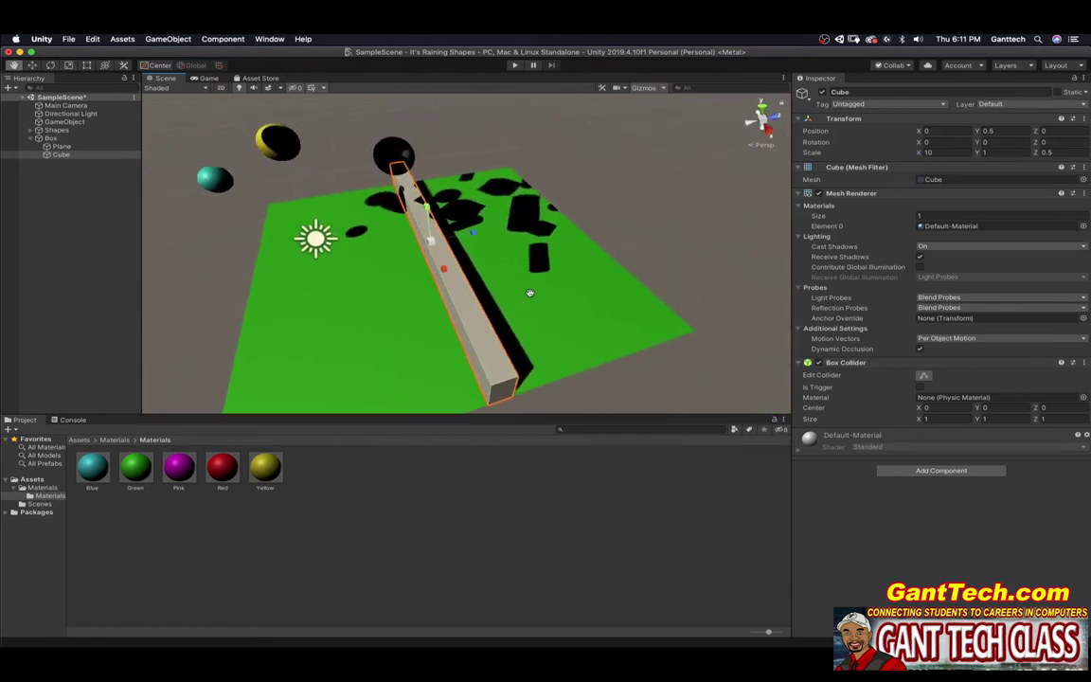
Move the stretched cube to the Plane's edge beside the light, with its Z position set to -5.
right_click_drag(530, 293, 439, 319)
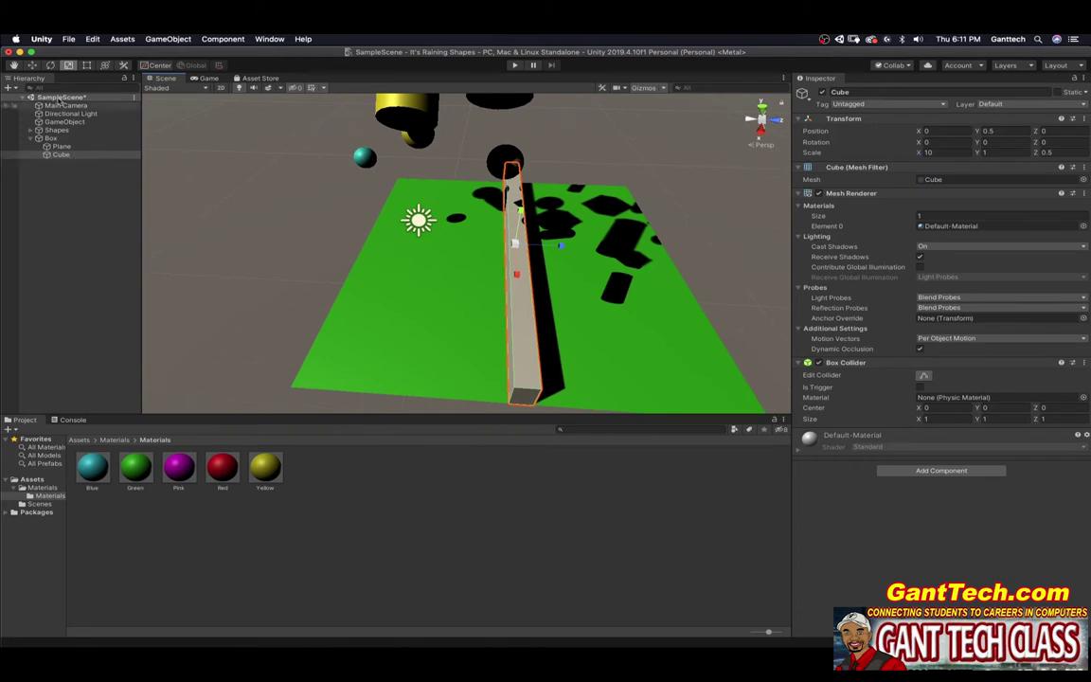
left_click(32, 65)
left_click_drag(566, 248, 479, 237)
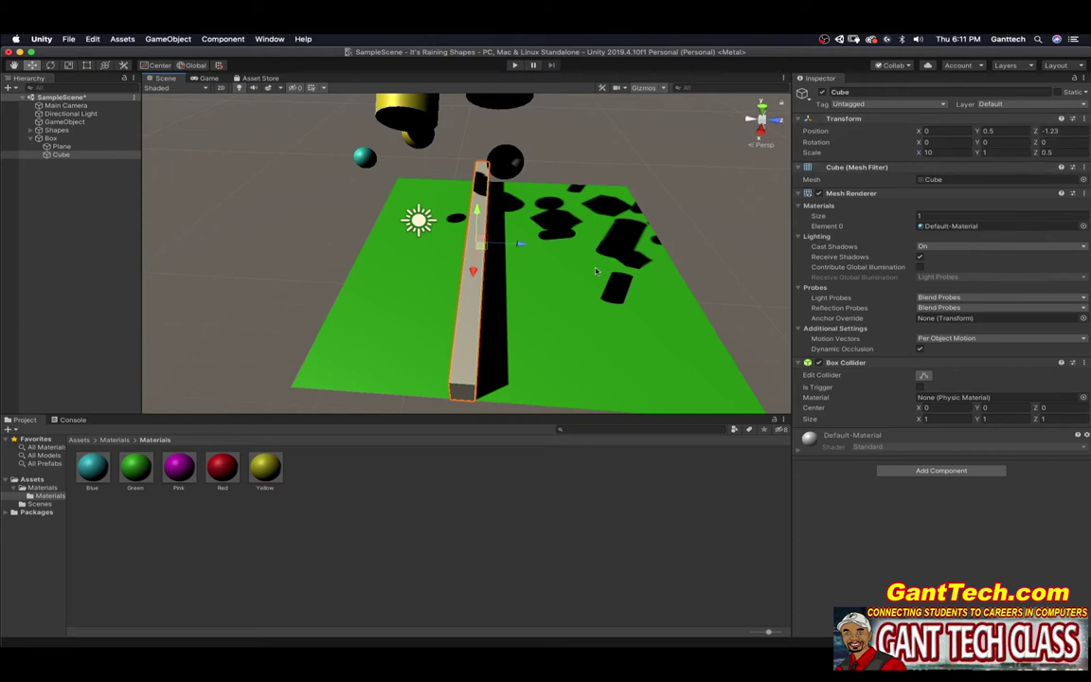
left_click_drag(520, 245, 397, 248)
left_click(1069, 131)
type("-5")
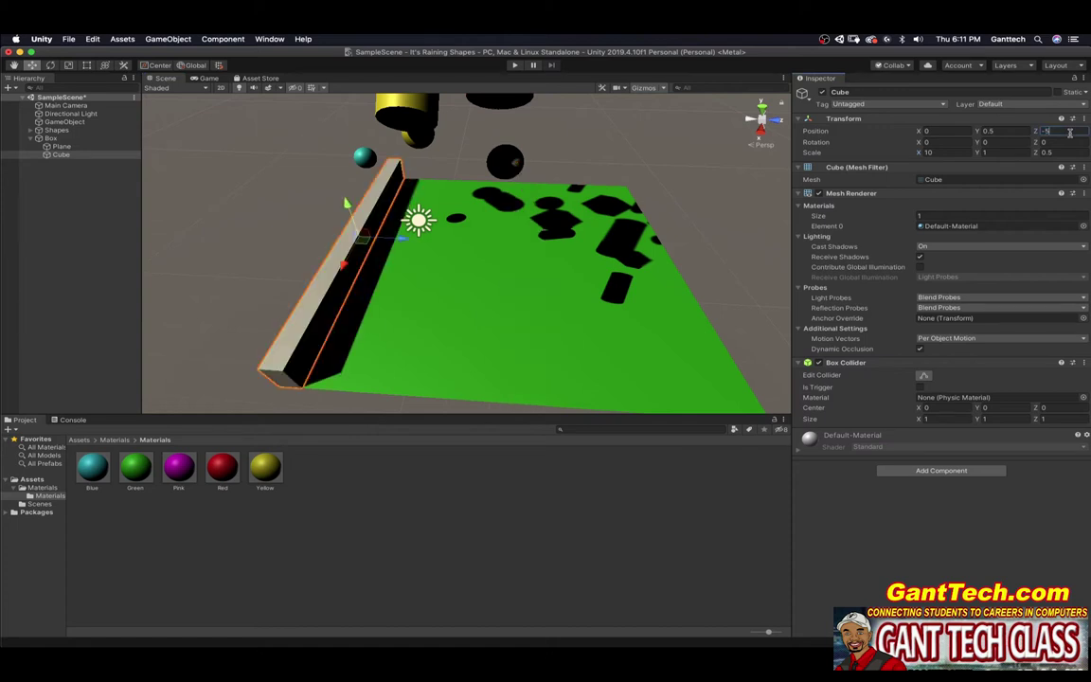
Duplicate the wall cube within Box.
middle_click_drag(478, 349, 769, 305)
scroll(464, 347, "down", 1)
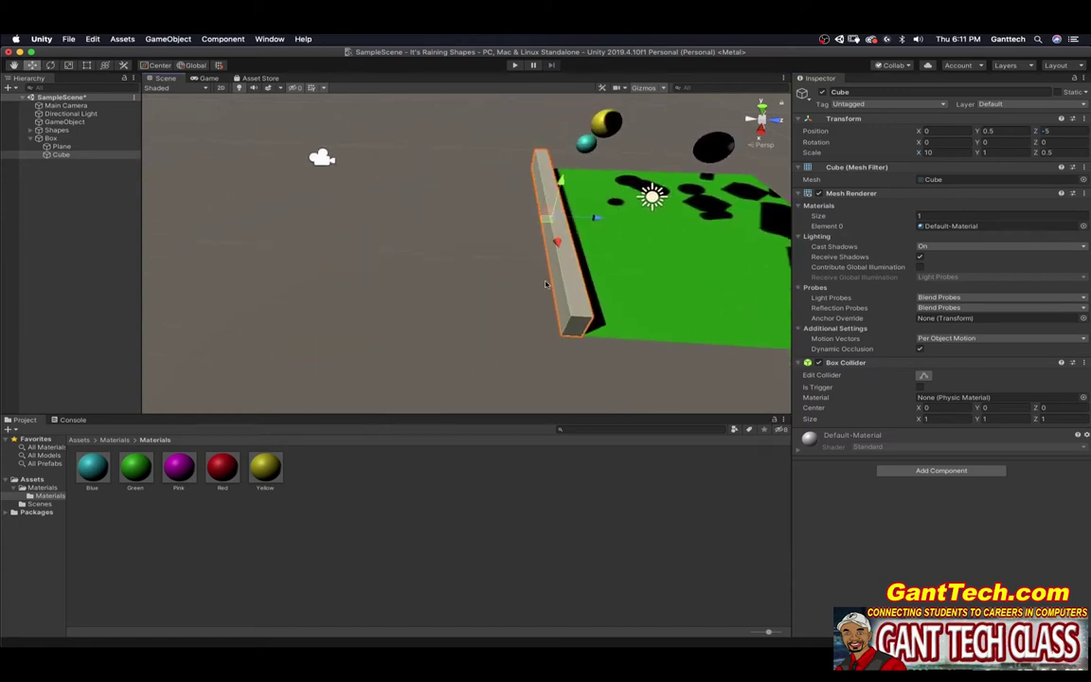
right_click_drag(692, 281, 525, 347)
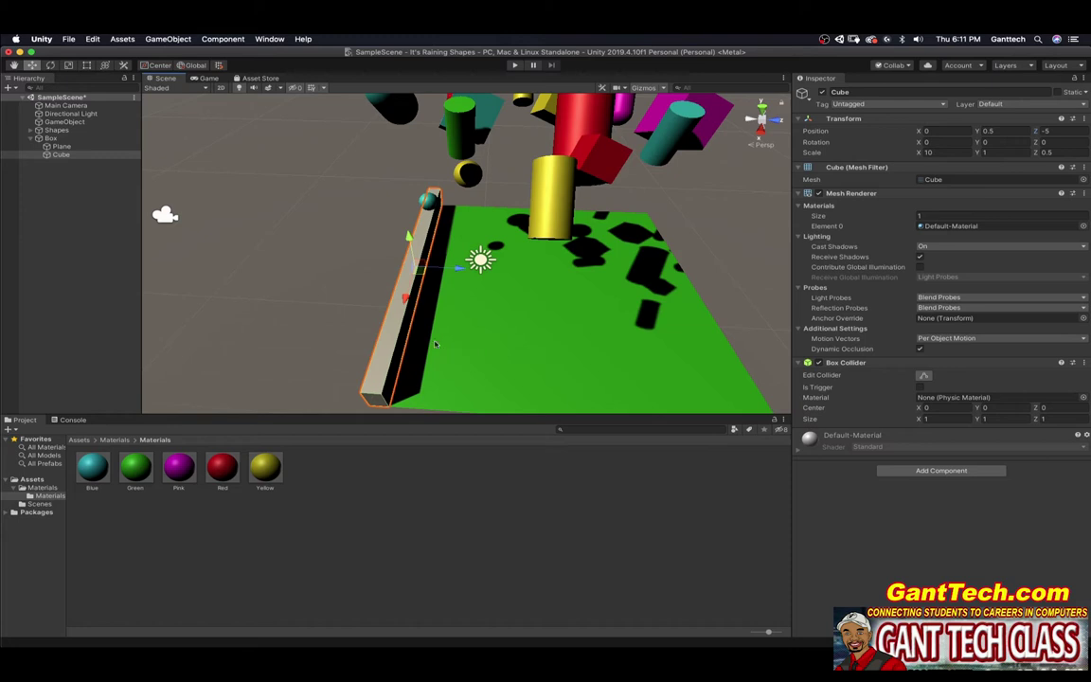
right_click(58, 157)
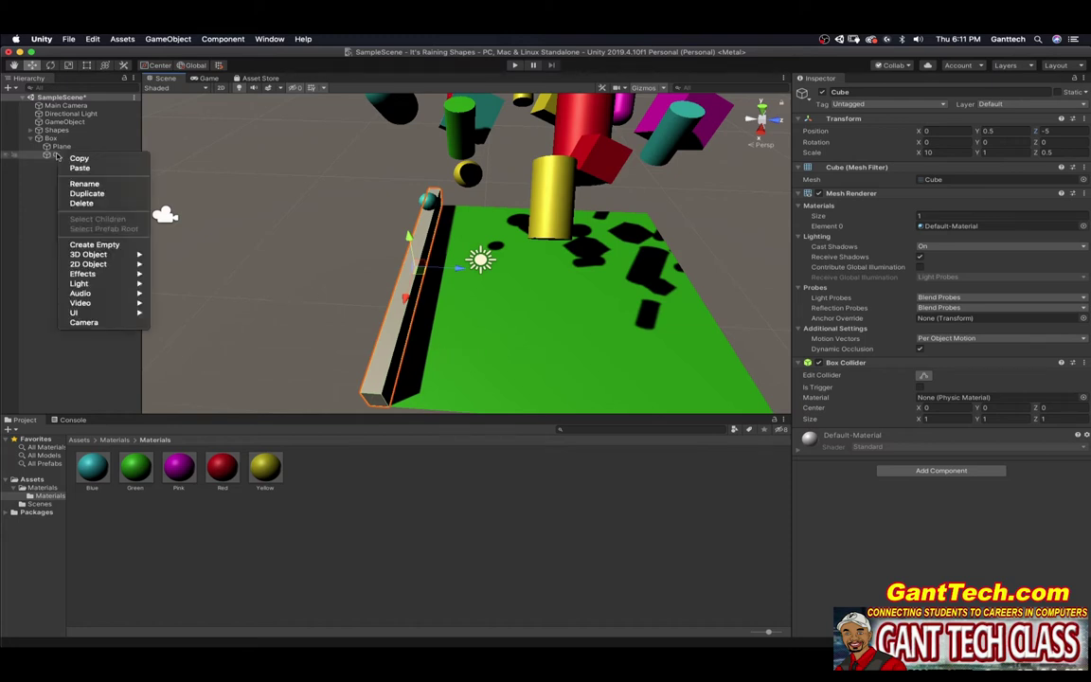
left_click(88, 193)
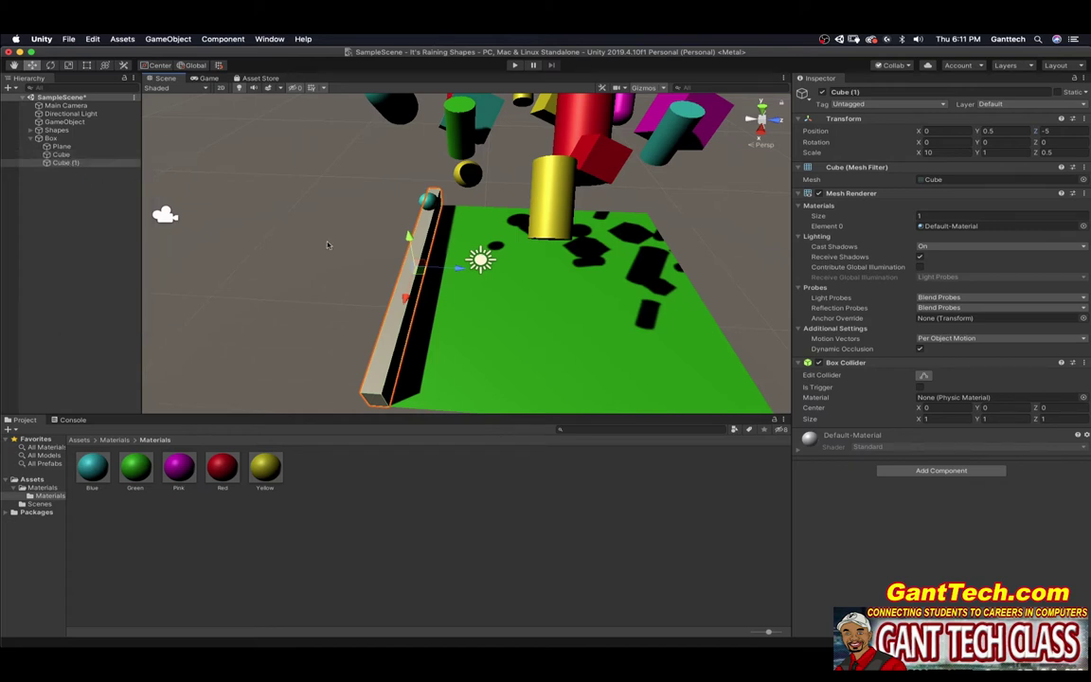
Move the duplicated wall to the Plane's opposite edge, with its Z position set to 5.
right_click_drag(520, 355, 524, 314)
middle_click_drag(527, 339, 473, 231)
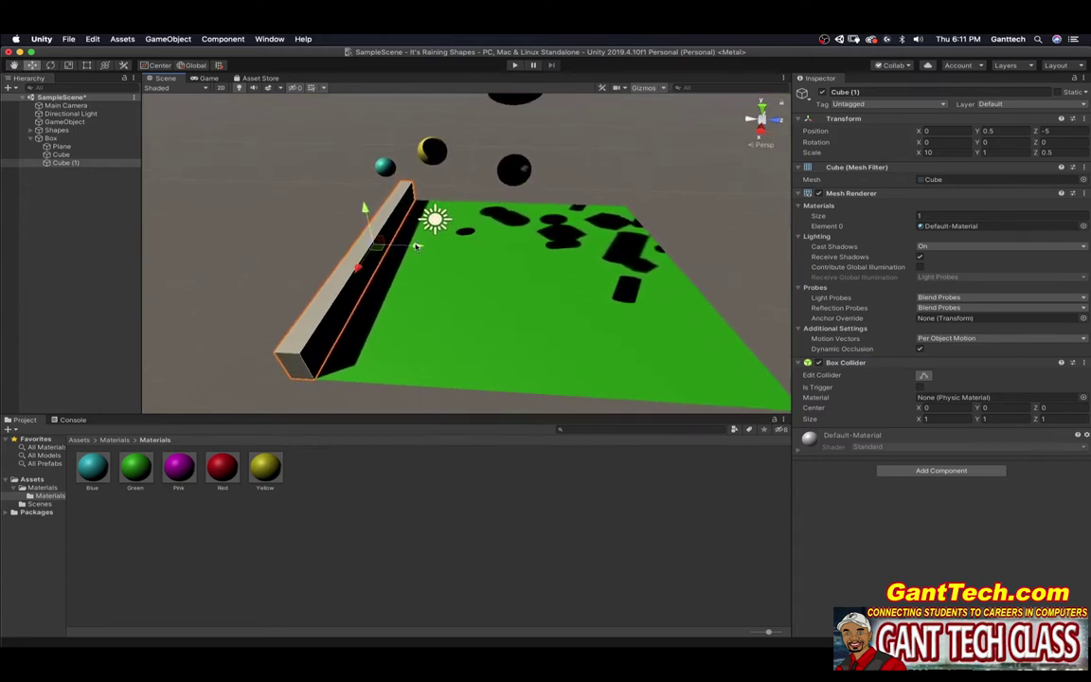
left_click_drag(418, 247, 690, 306)
middle_click_drag(691, 306, 493, 315)
left_click(1064, 135)
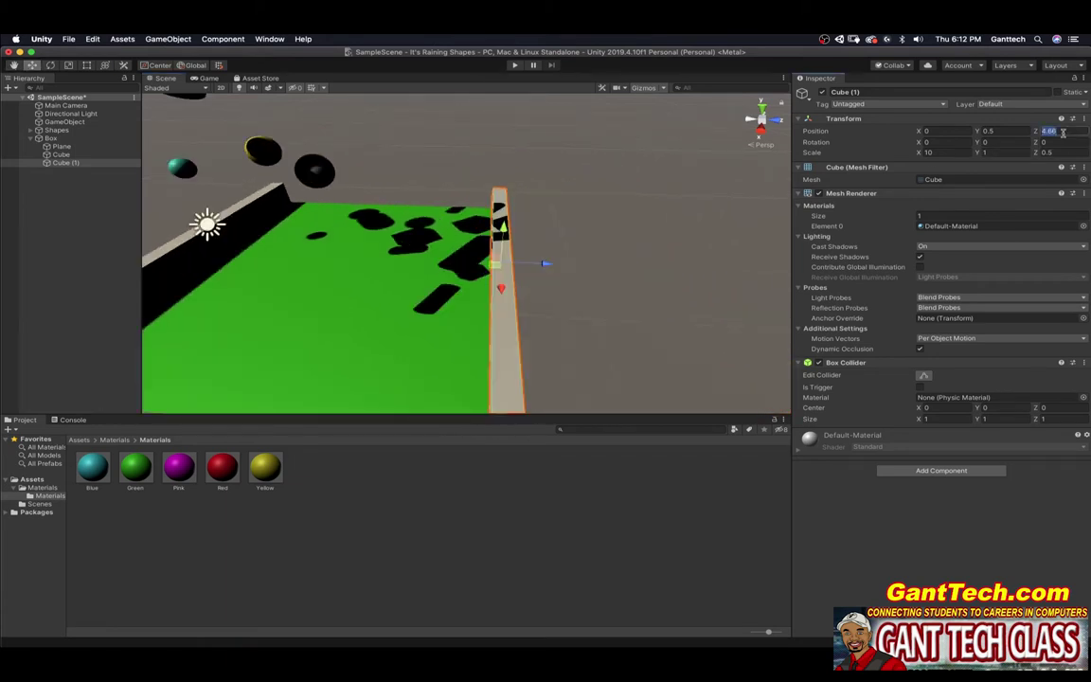
type("5")
Duplicate the second wall and move the copy to the middle of the Plane, at about Z -0.45.
middle_click_drag(364, 275, 530, 261)
scroll(531, 259, "up", 3)
scroll(529, 258, "down", 4)
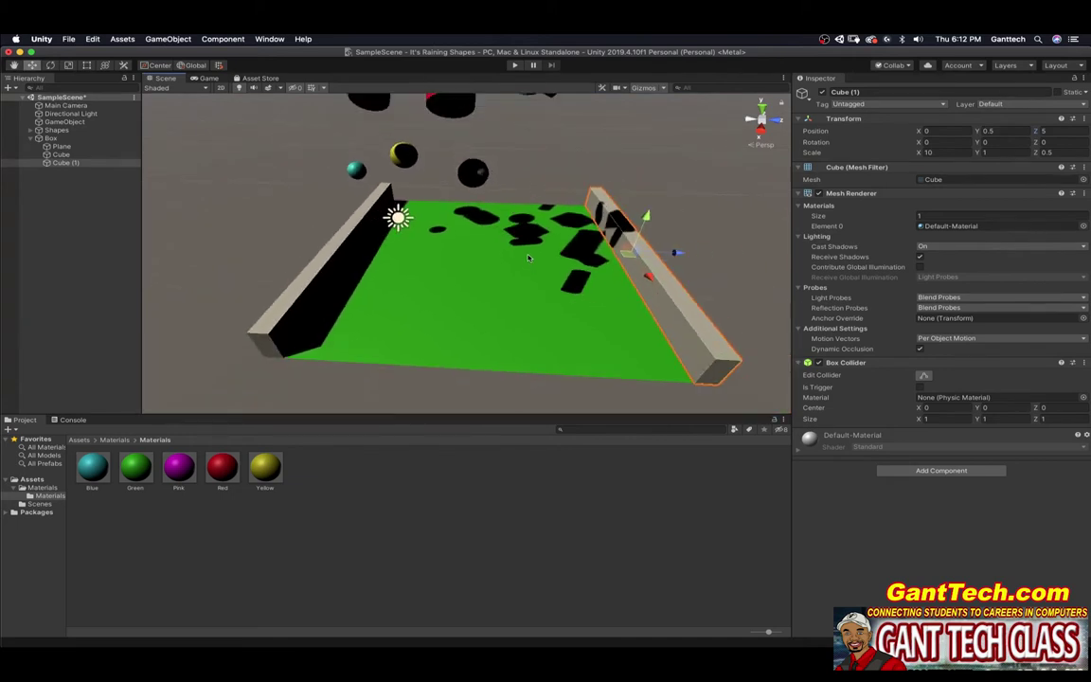
left_click_drag(528, 258, 528, 279, "alt")
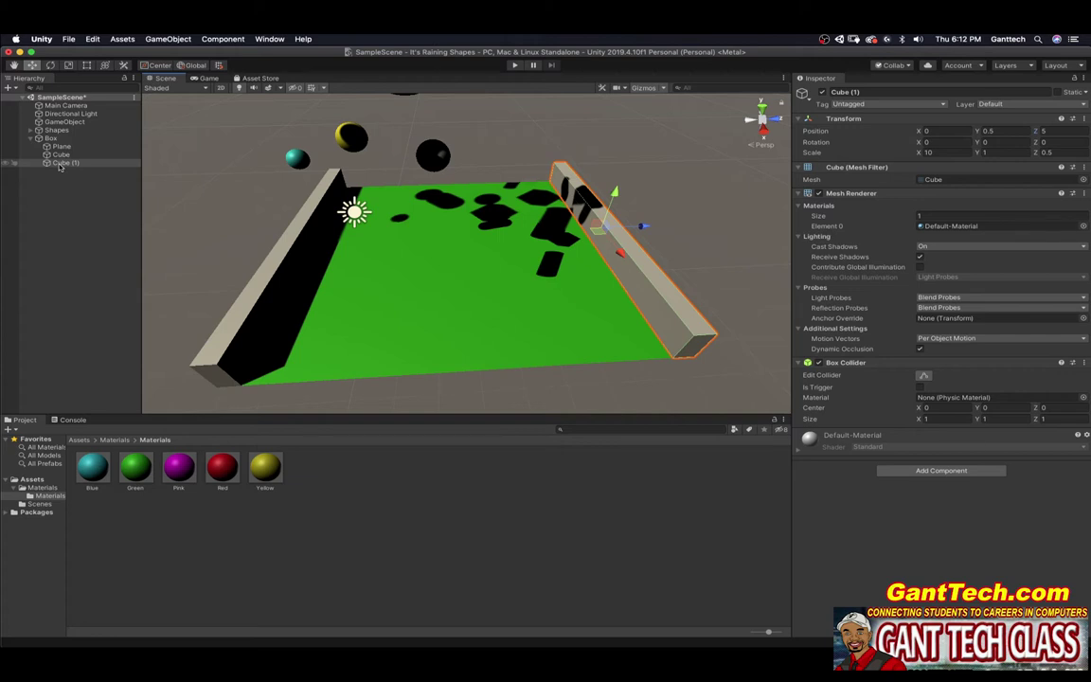
key("super+d")
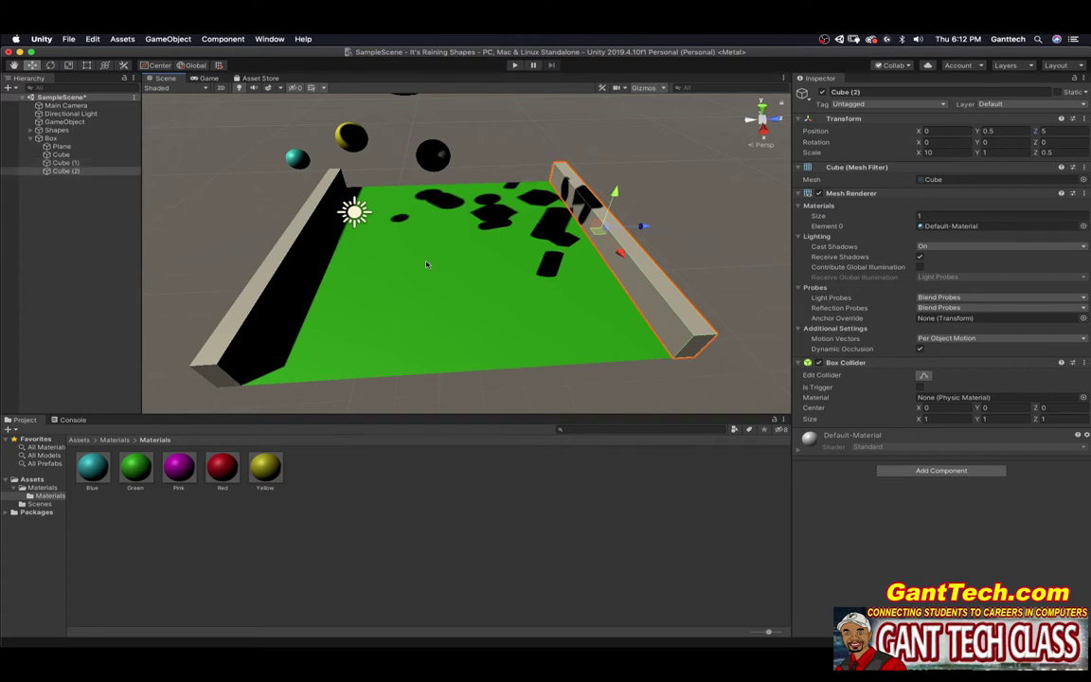
left_click_drag(646, 230, 493, 258)
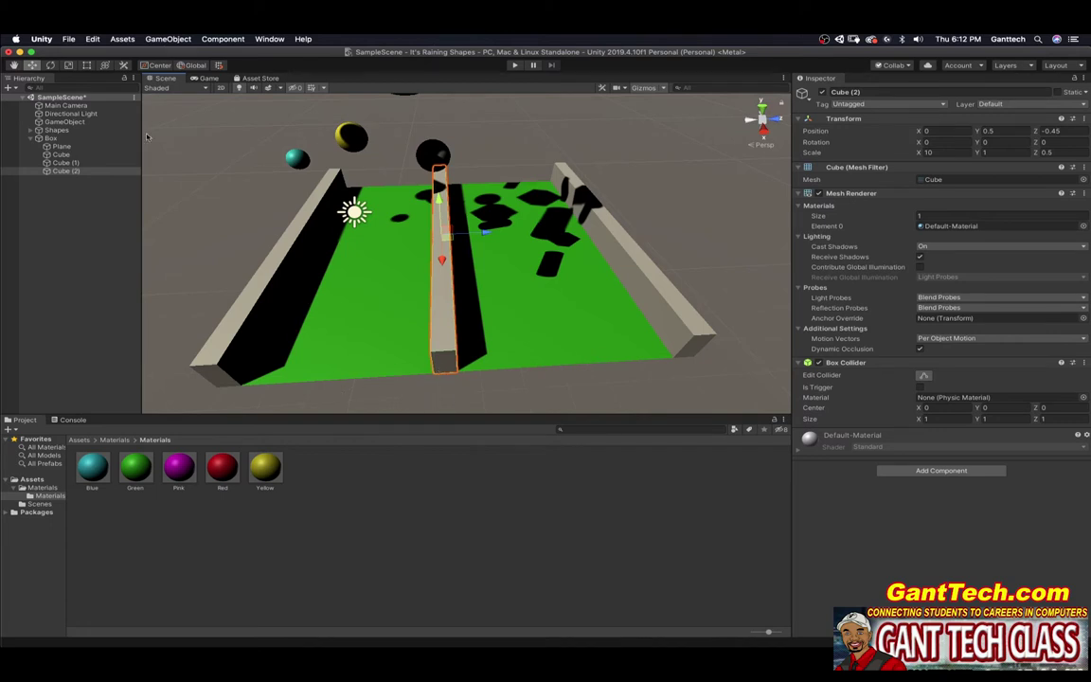
Rotate the middle wall crosswise to the side walls, with its Y rotation set to -90.
left_click(51, 64)
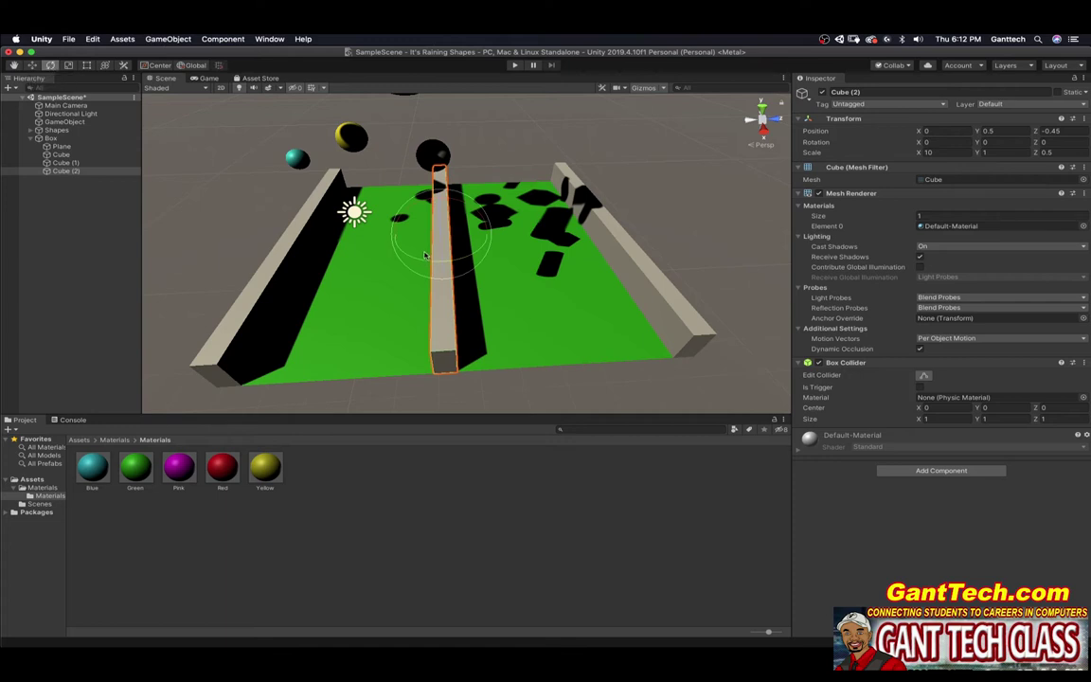
left_click_drag(413, 260, 503, 259)
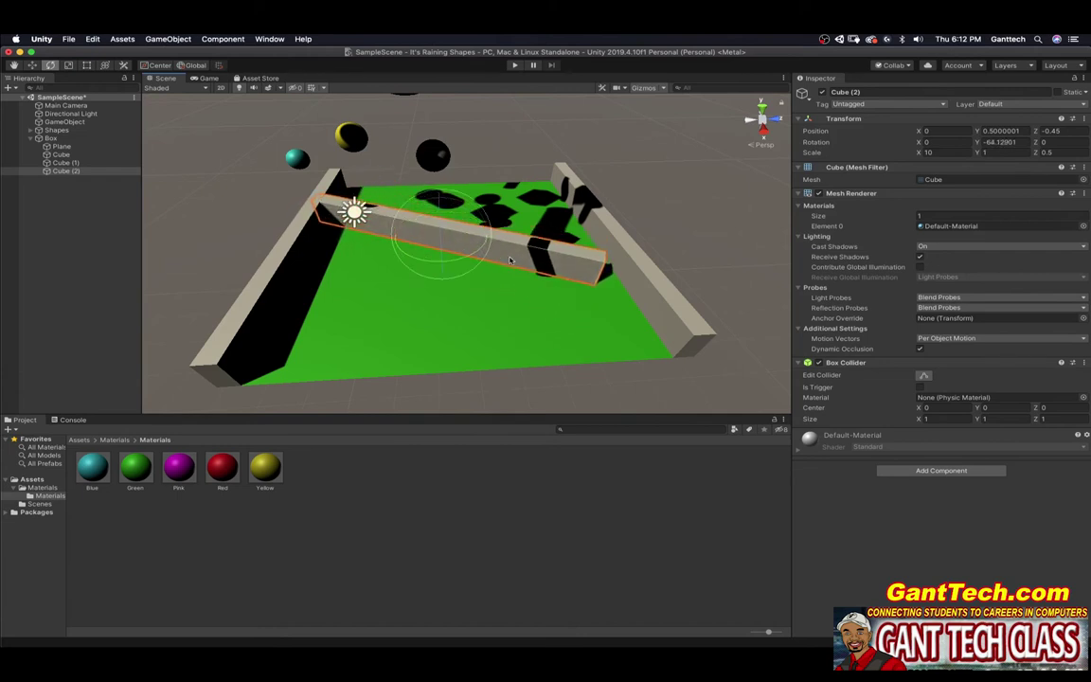
left_click_drag(470, 259, 516, 263)
left_click(1002, 142)
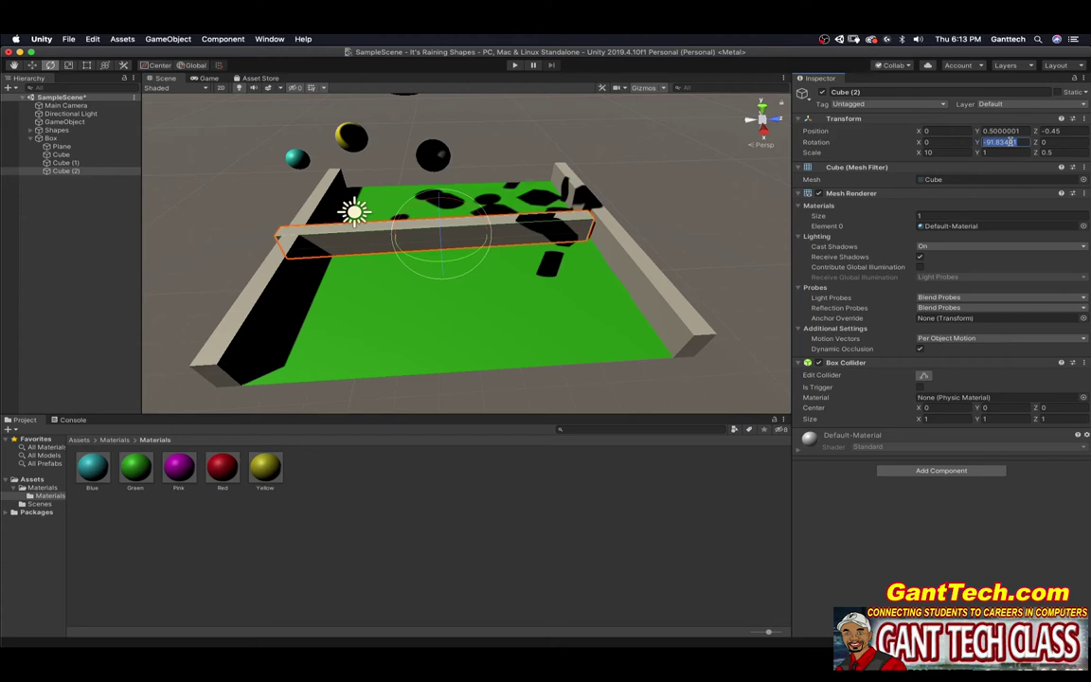
type("-90")
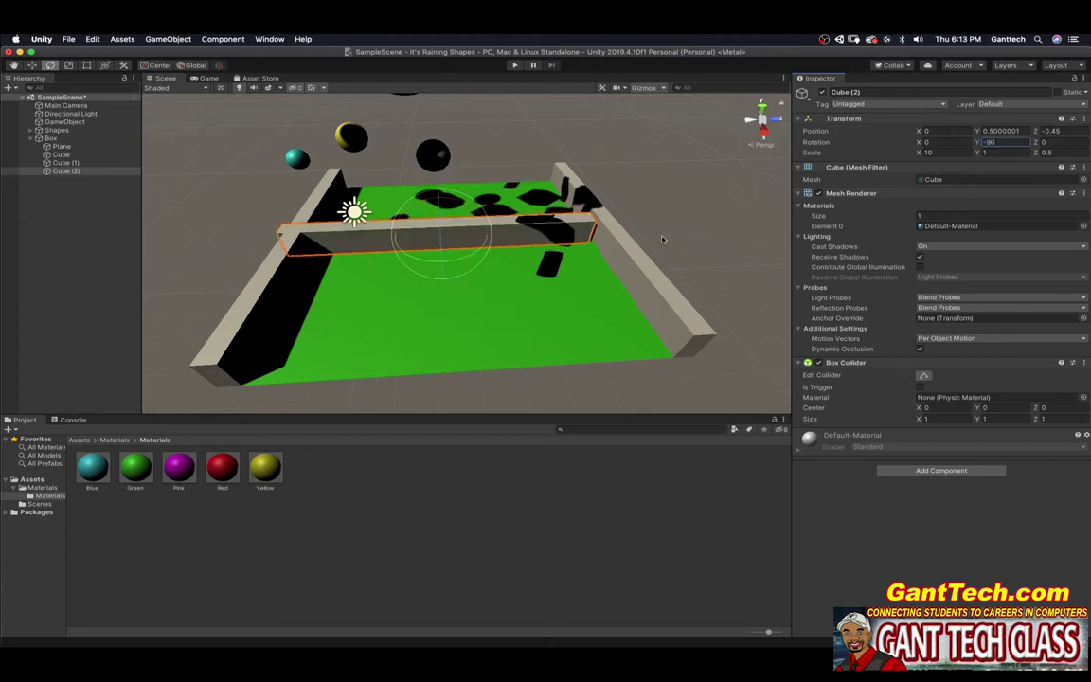
Move the crosswise wall to the Plane's near edge at about Z 0.02, with its X position set to 5.
type("w")
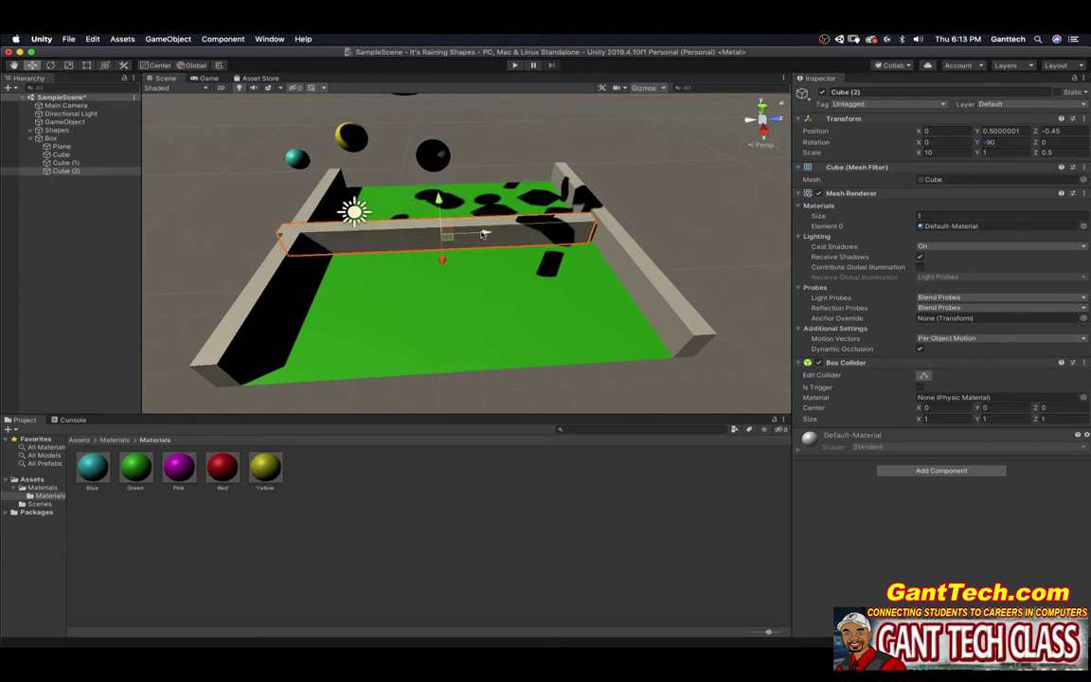
left_click_drag(441, 248, 485, 351)
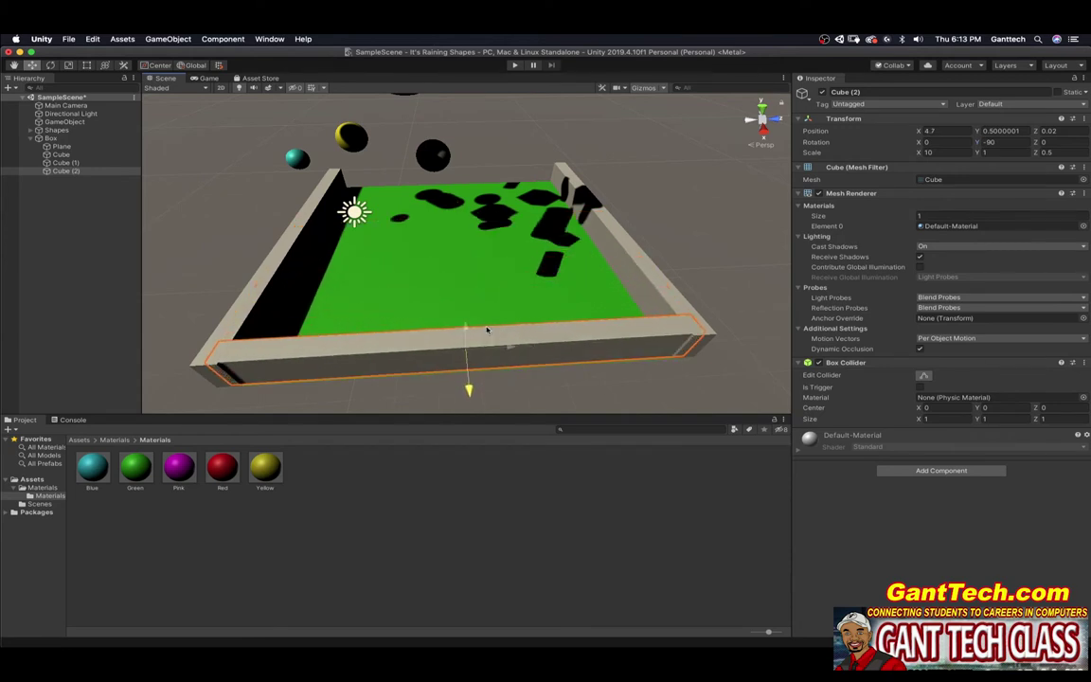
left_click(1024, 131)
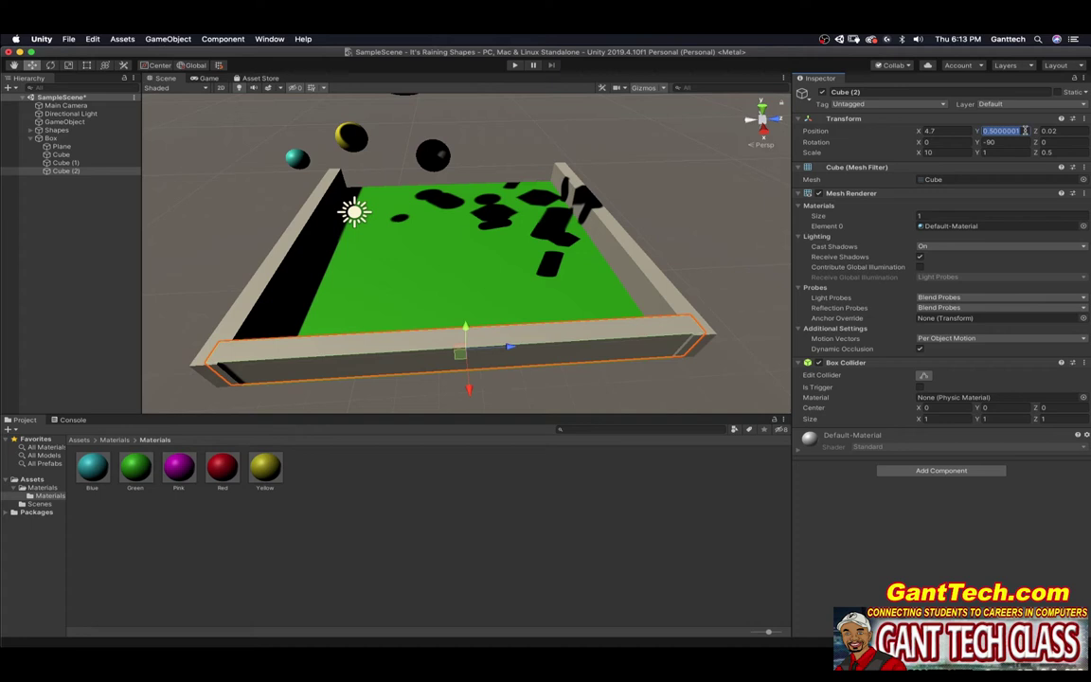
left_click(938, 130)
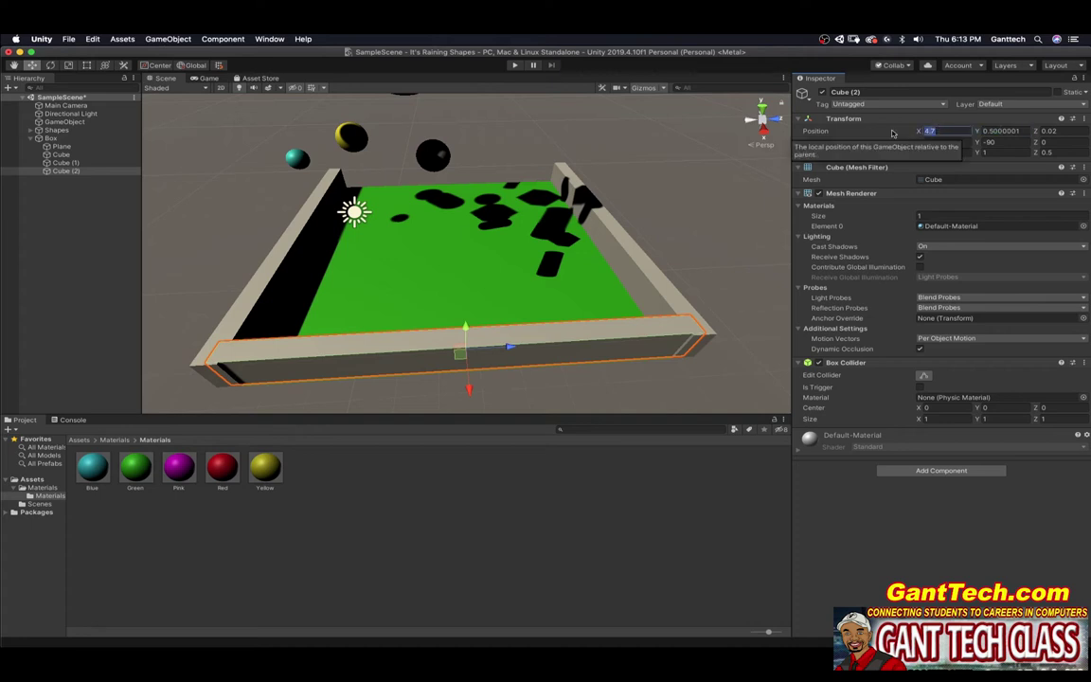
type("5")
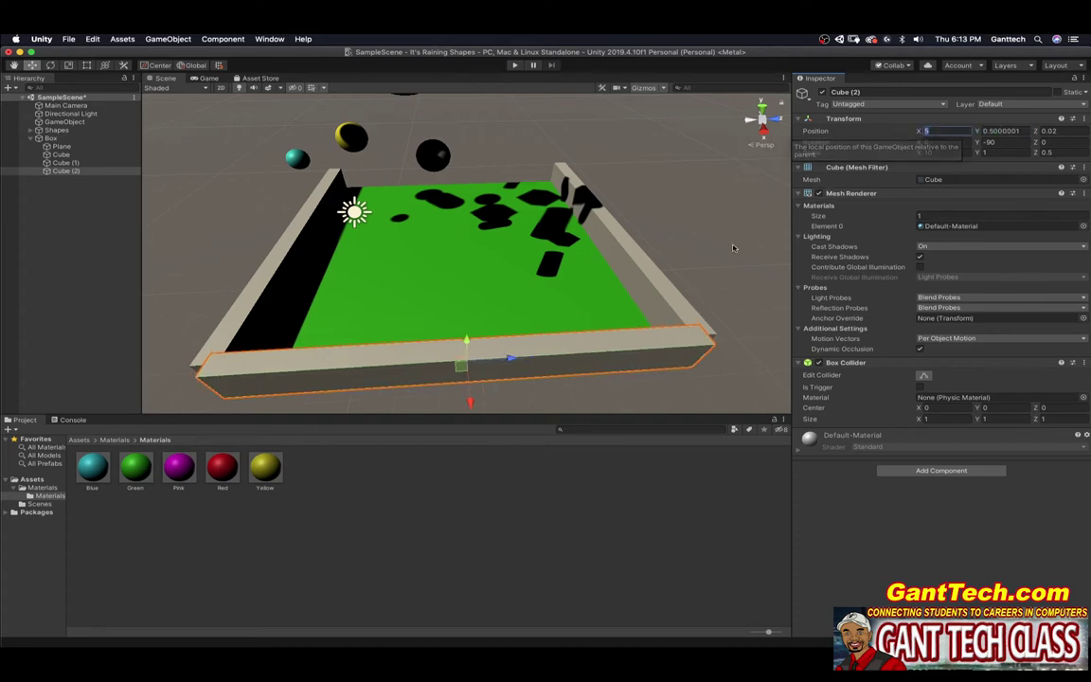
Shift the near wall inward between the side walls' ends, to about X 4.73.
middle_click_drag(733, 248, 701, 282)
scroll(366, 324, "down", 3)
middle_click_drag(410, 334, 521, 329)
left_click_drag(606, 376, 602, 368)
middle_click_drag(601, 368, 525, 351)
scroll(525, 351, "up", 4)
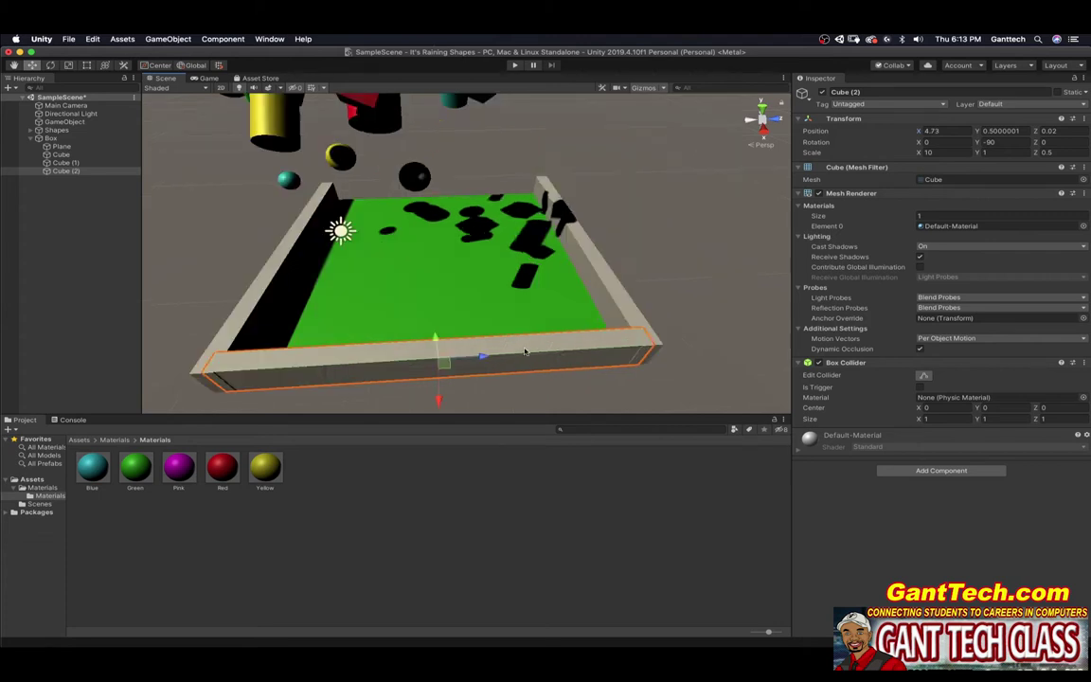
Duplicate the near wall and move the copy to the Plane's far edge between the side walls, at about X -4.71.
right_click(67, 173)
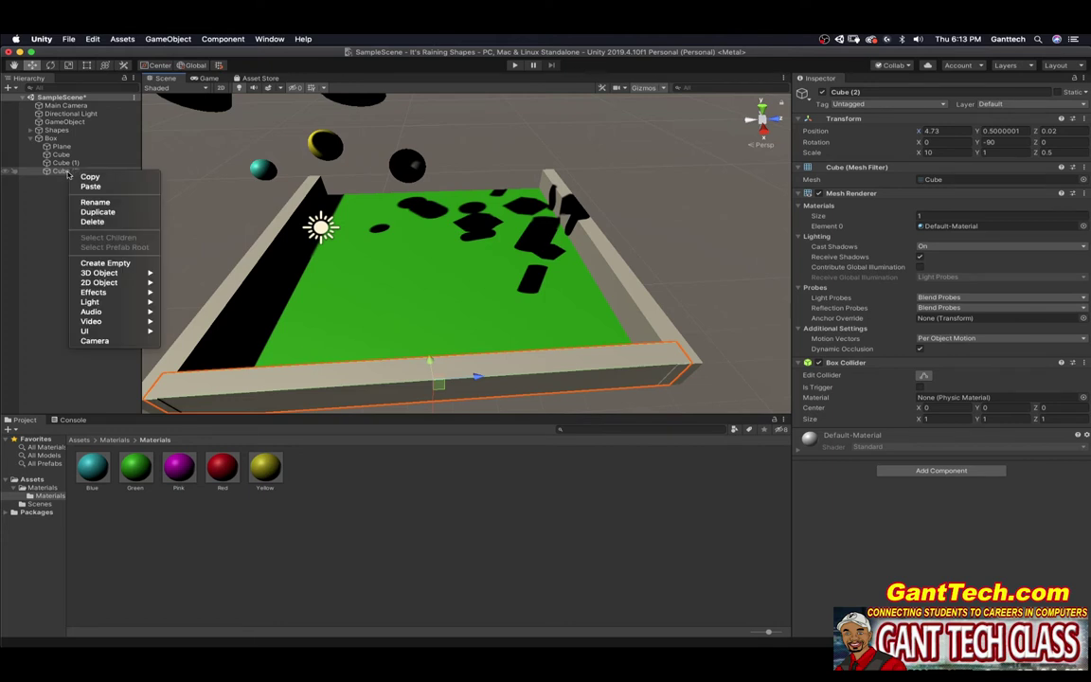
left_click(99, 210)
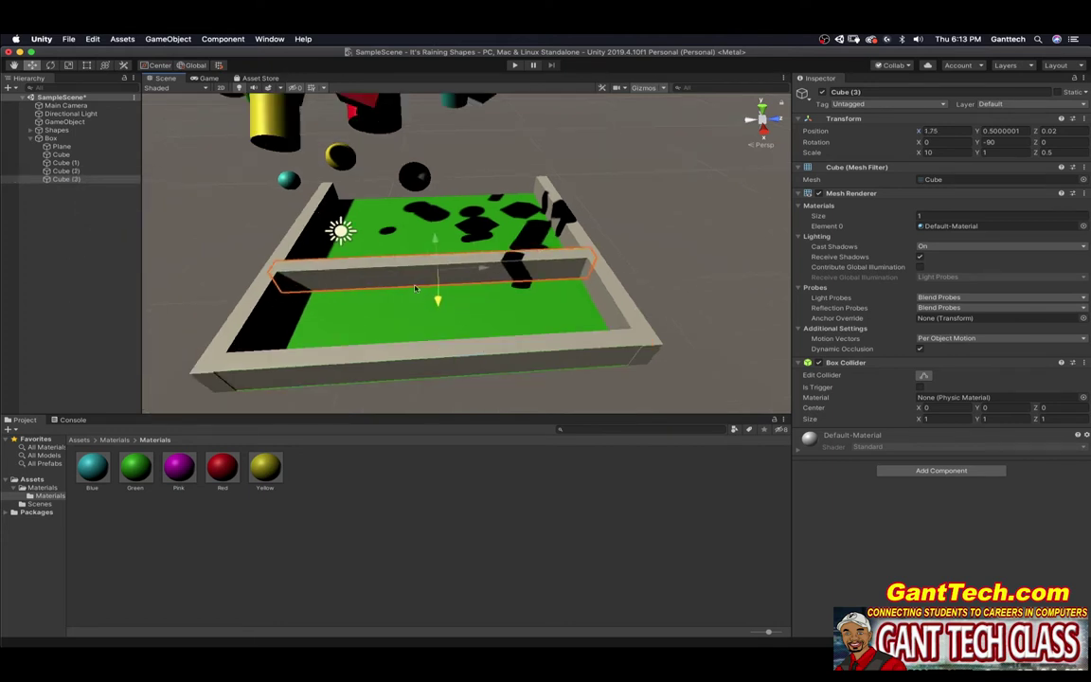
left_click_drag(415, 288, 392, 150)
middle_click_drag(335, 197, 420, 279)
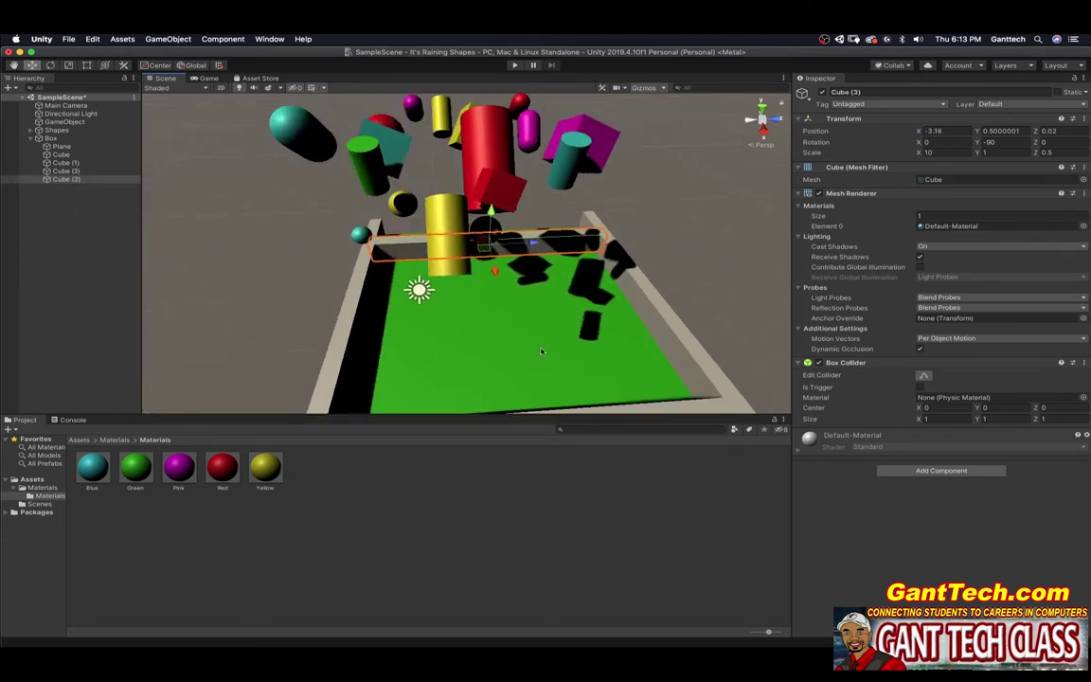
left_click_drag(367, 273, 577, 310, "alt")
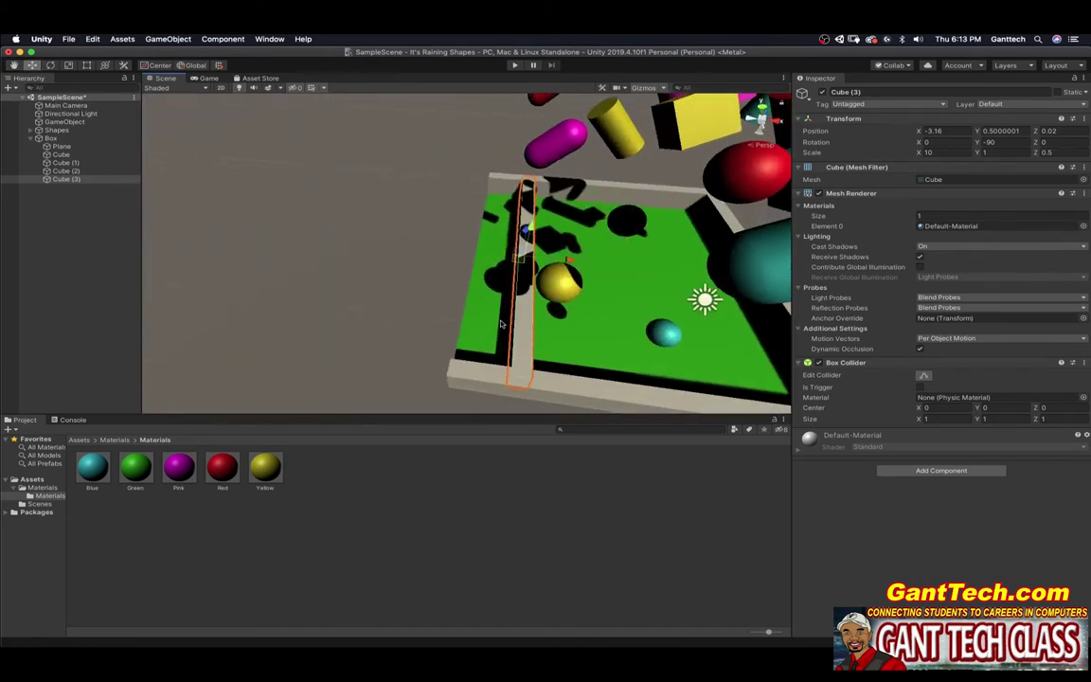
left_click_drag(565, 266, 524, 260)
left_click_drag(610, 328, 549, 344, "alt")
scroll(438, 313, "up", 5)
scroll(540, 349, "down", 5)
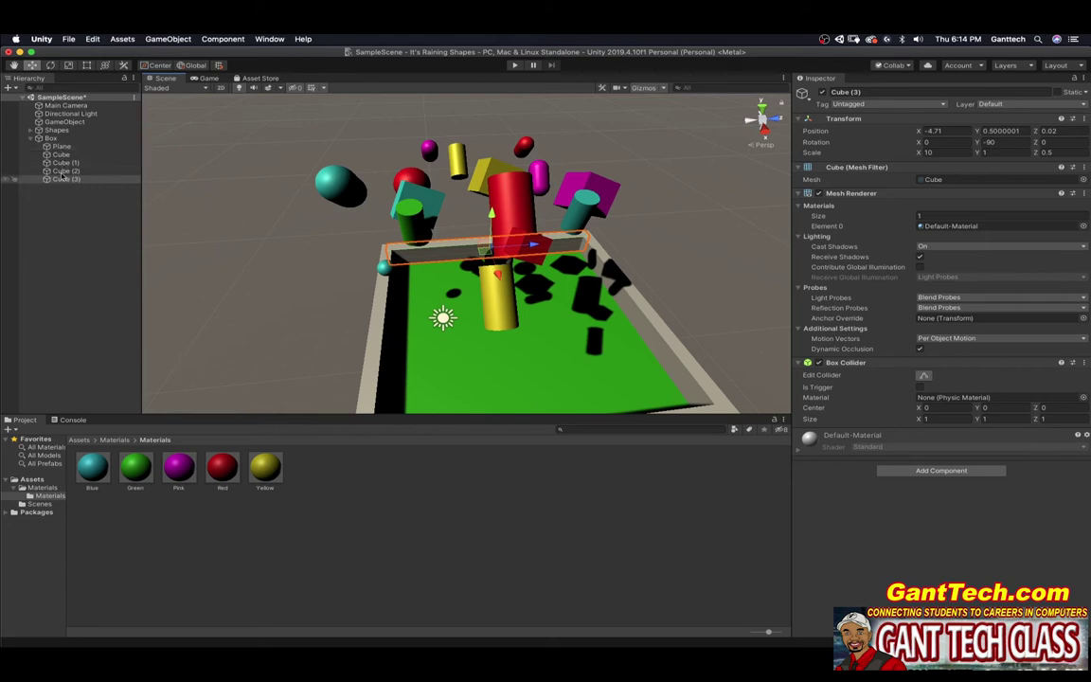
Select the Plane and all four Cubes in the Box group to review the parts of the box.
scroll(454, 294, "down", 2)
right_click_drag(408, 264, 389, 206)
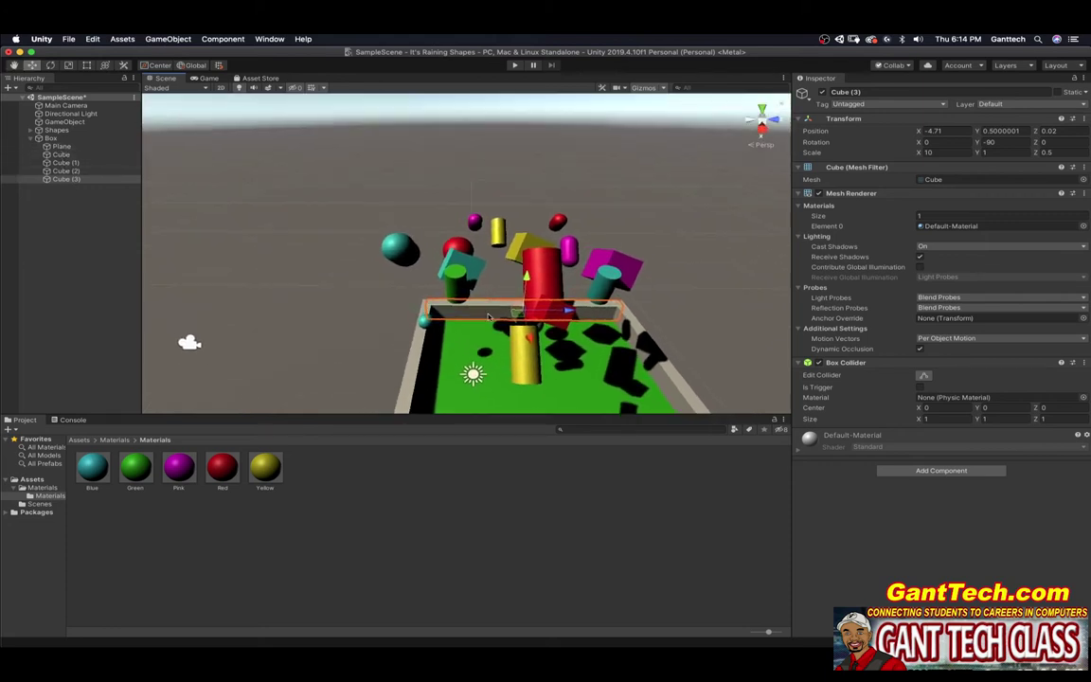
middle_click_drag(473, 303, 432, 245)
left_click_drag(431, 245, 237, 247, "alt")
left_click(60, 147)
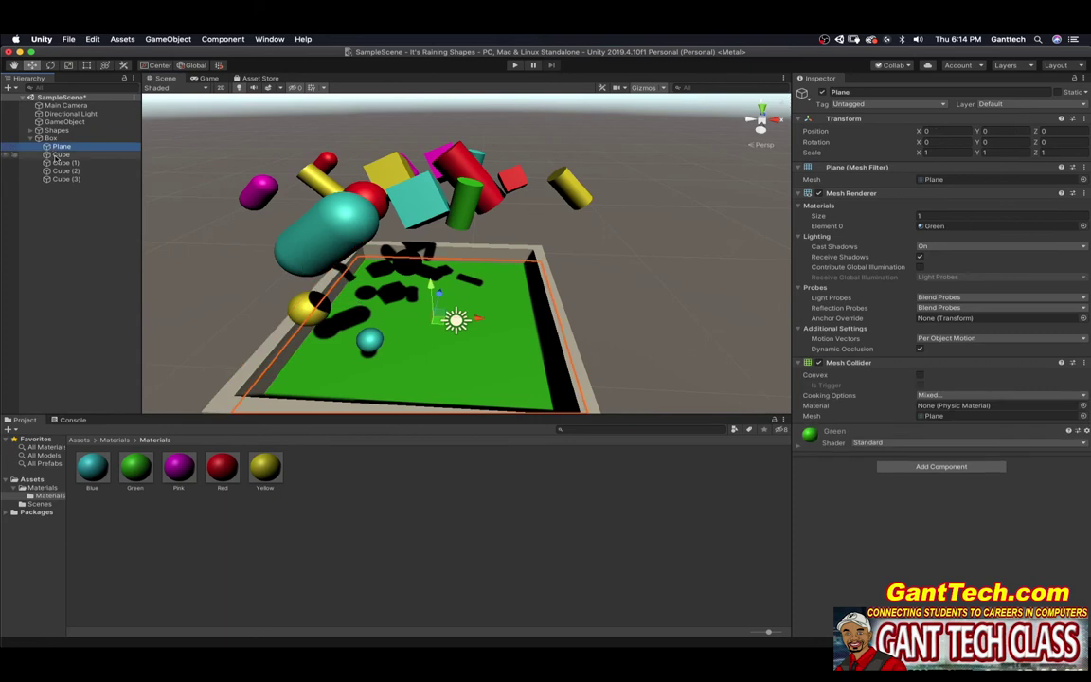
left_click(63, 180, "shift")
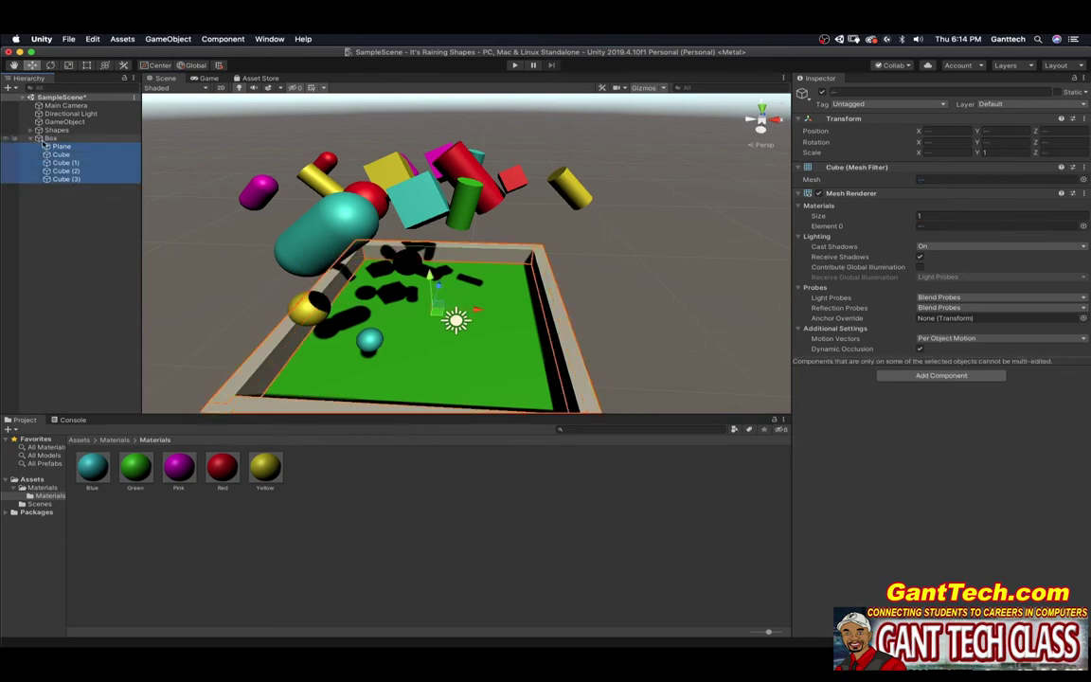
Try moving the whole Box group along X to about -5.3.
left_click(49, 138)
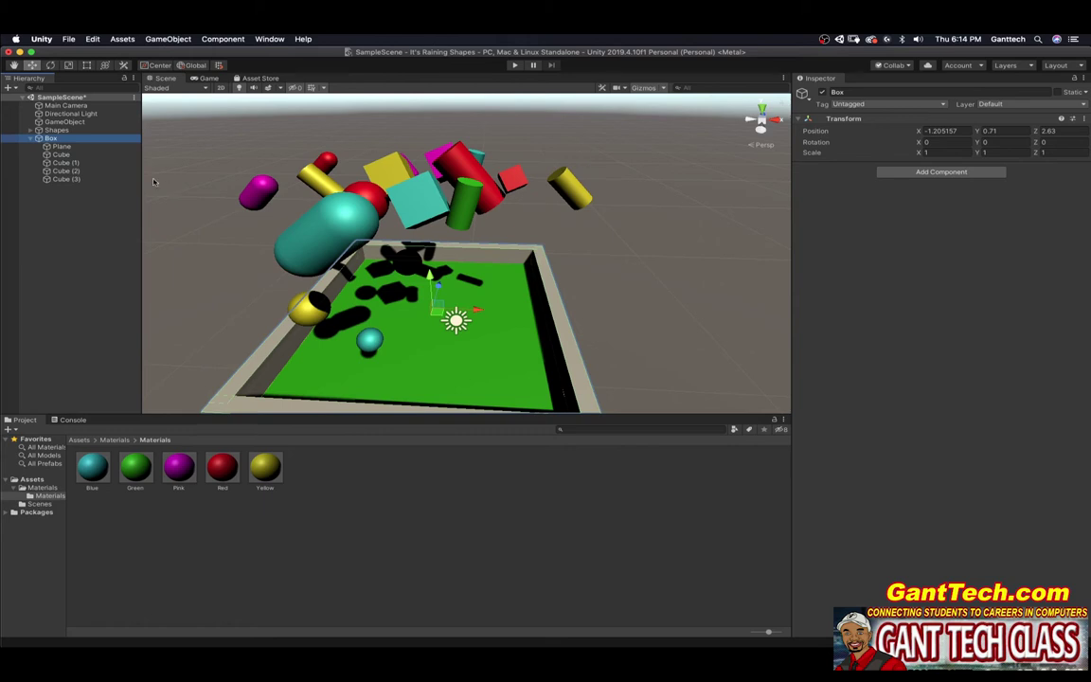
scroll(268, 232, "down", 2)
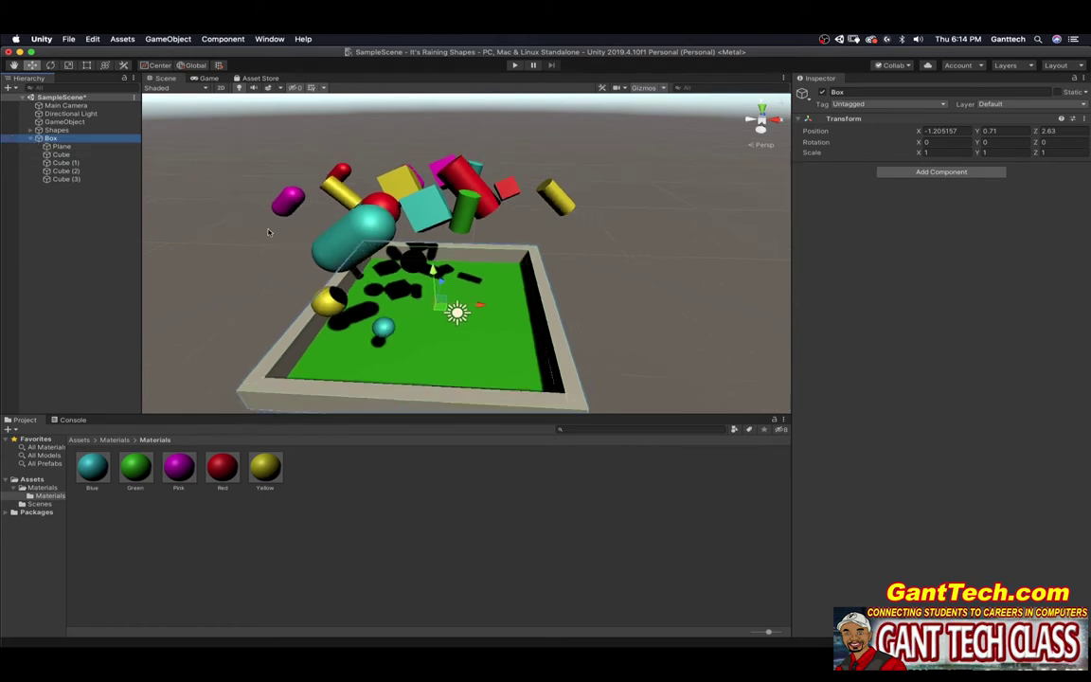
left_click(32, 65)
left_click_drag(489, 312, 385, 311)
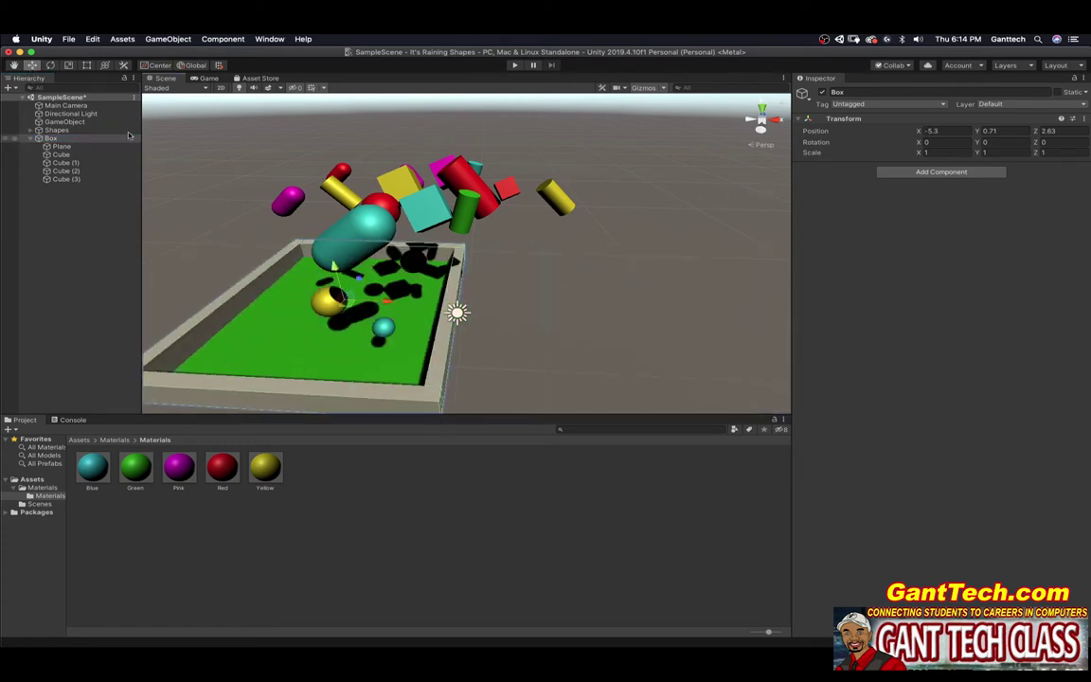
Try rotating the whole Box about 21° around X and scaling it, and undo the trial transforms, including the move.
left_click(50, 65)
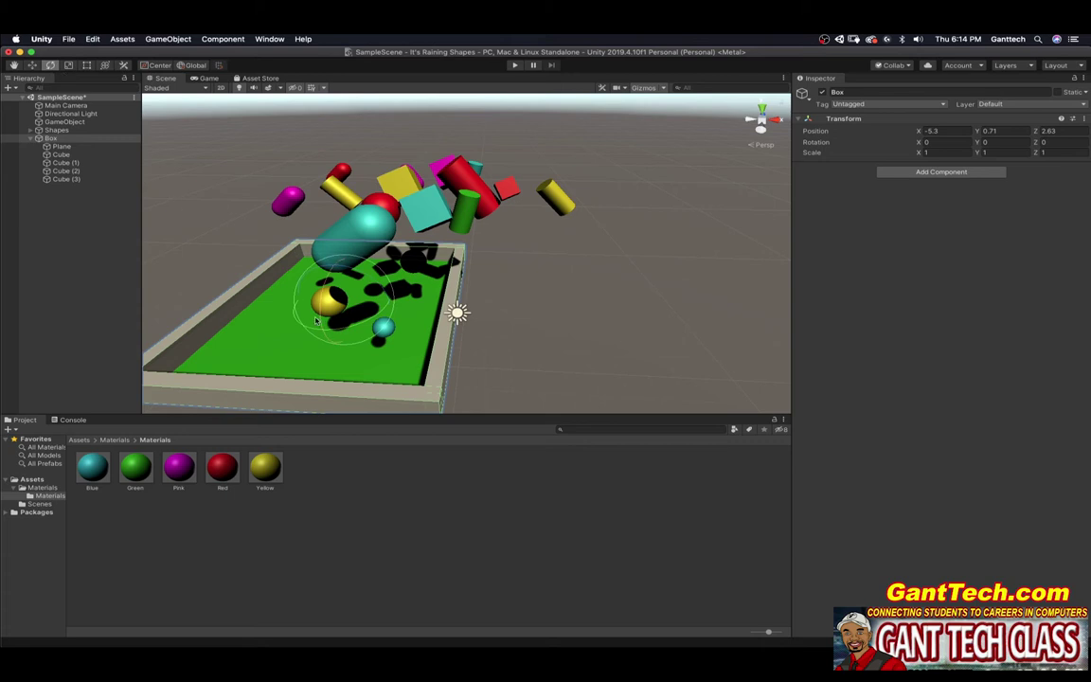
left_click_drag(319, 320, 338, 352)
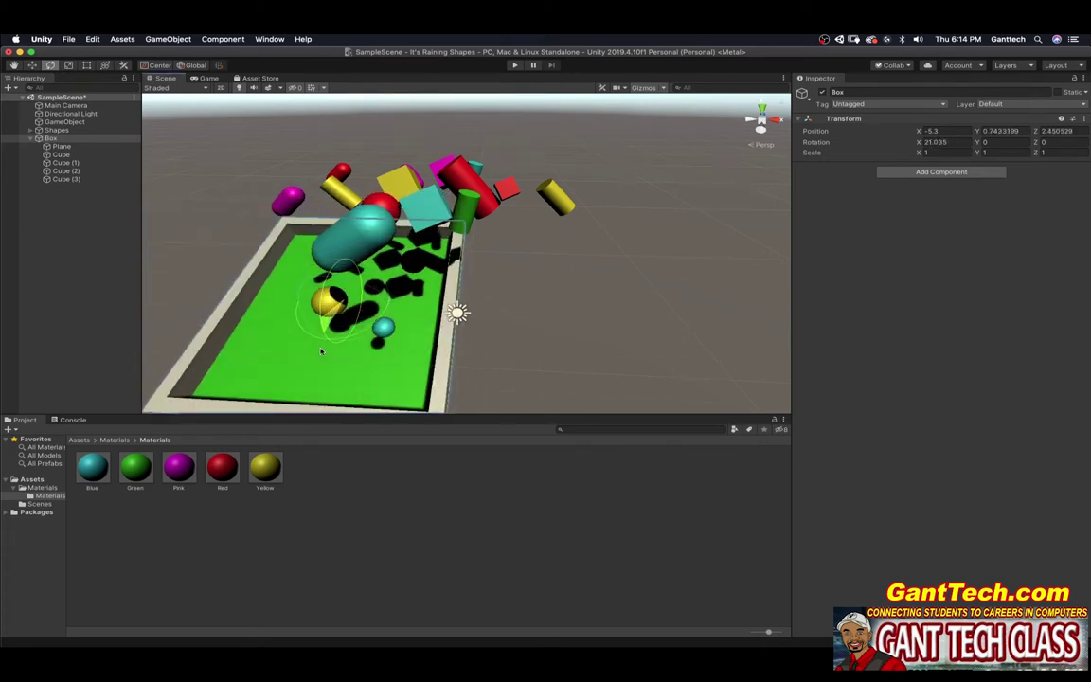
left_click(69, 65)
left_click_drag(329, 299, 424, 295)
key("super+z")
key("super+z")
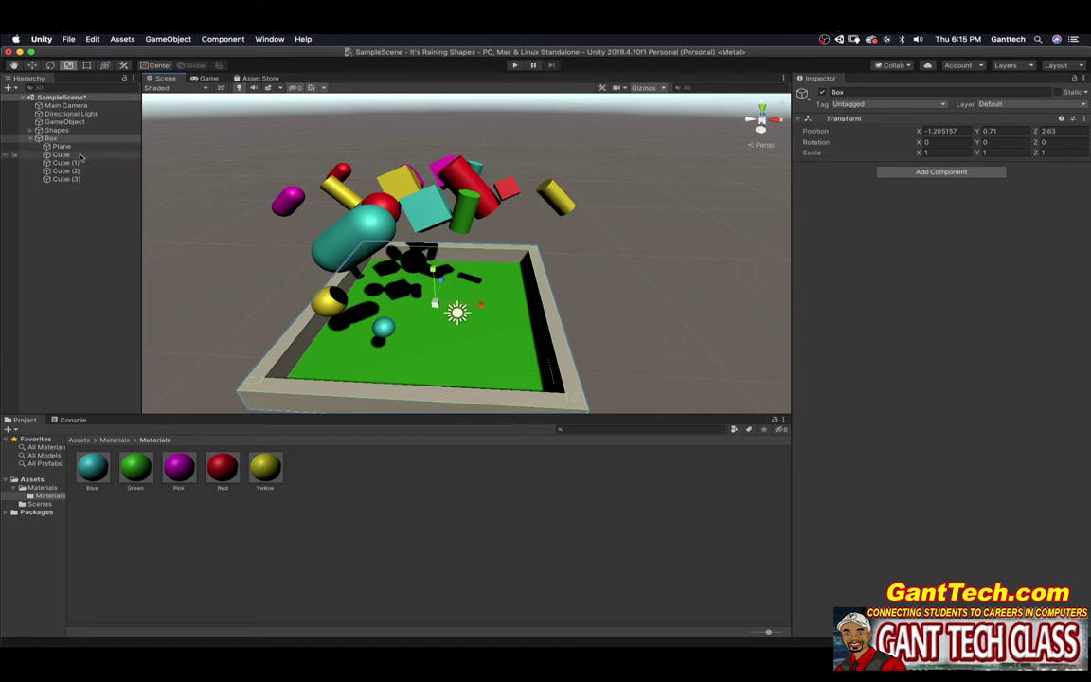
Create an empty GameObject at the scene's root level and name it Box.
right_click(46, 199)
left_click(83, 293)
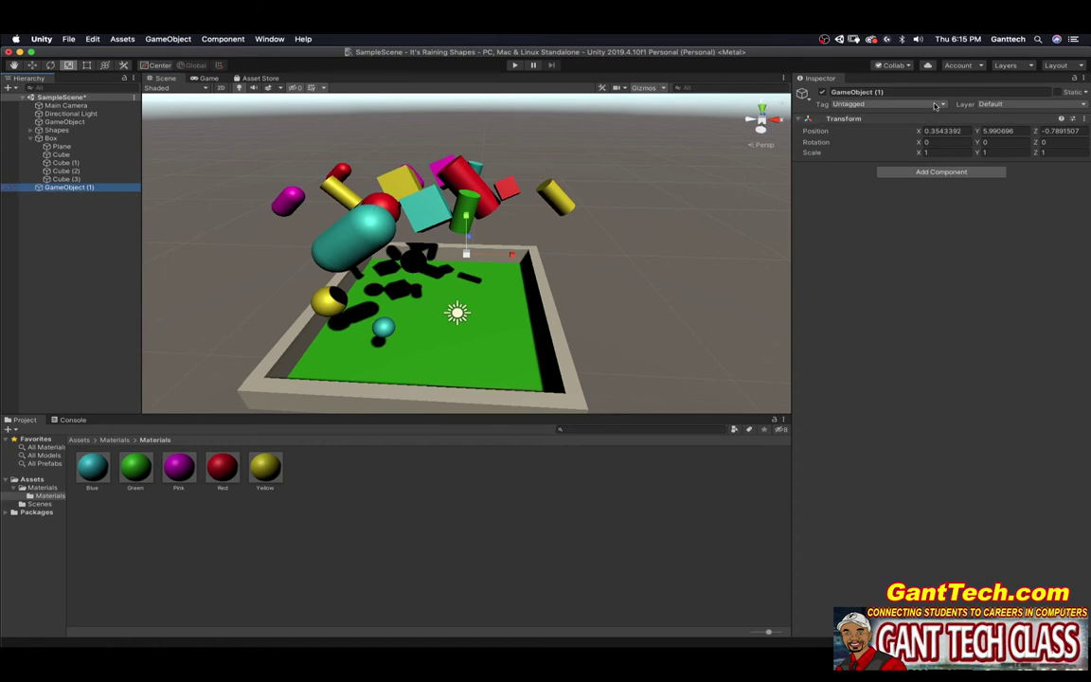
left_click(843, 92)
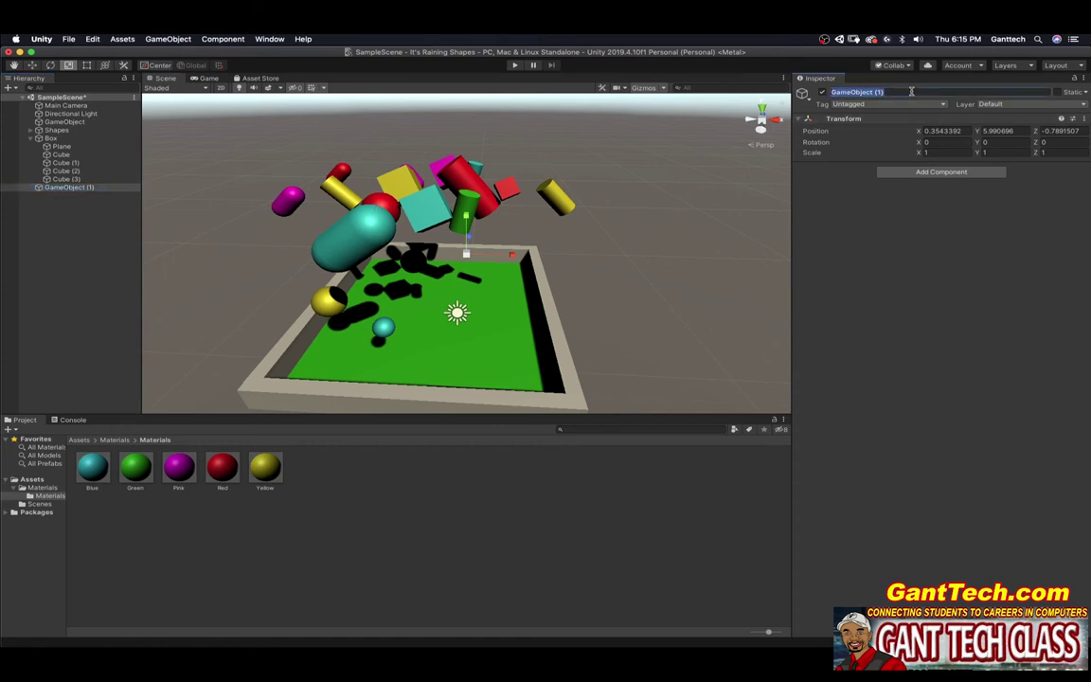
type("Box")
key("Return")
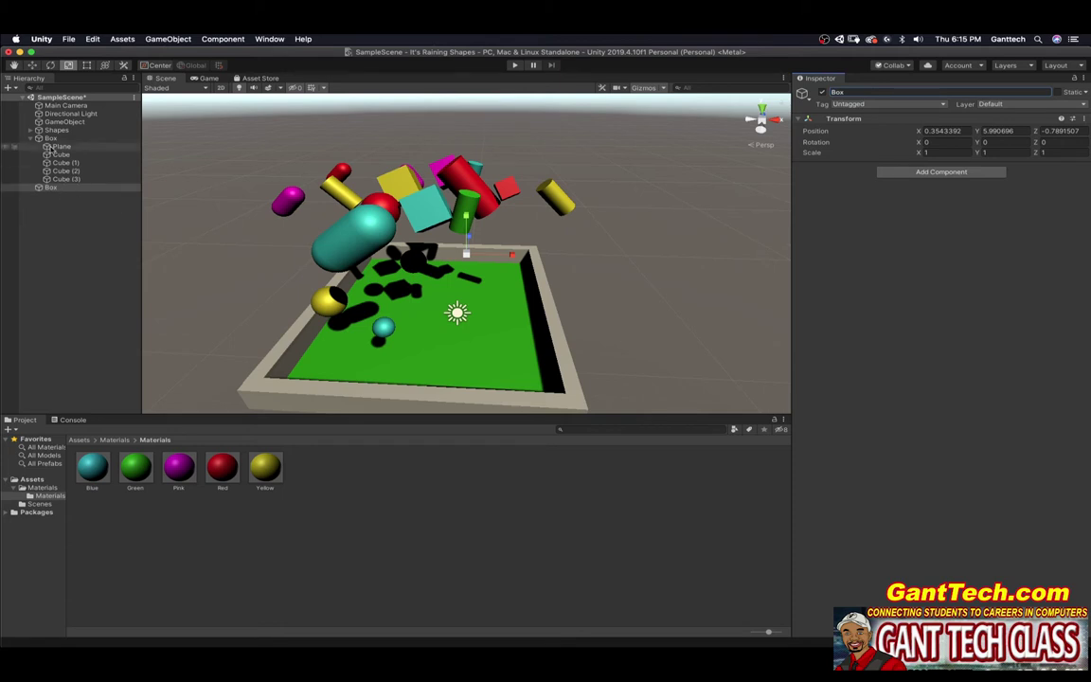
Delete the extra empty Box object from the scene.
left_click(41, 188)
right_click(41, 187)
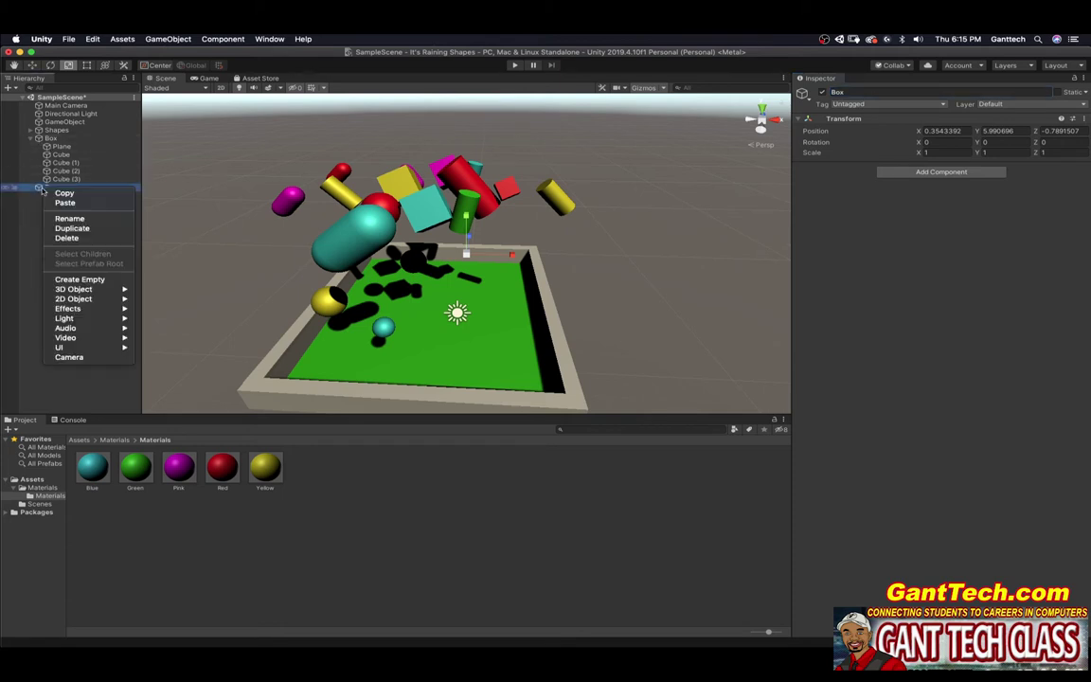
left_click(66, 238)
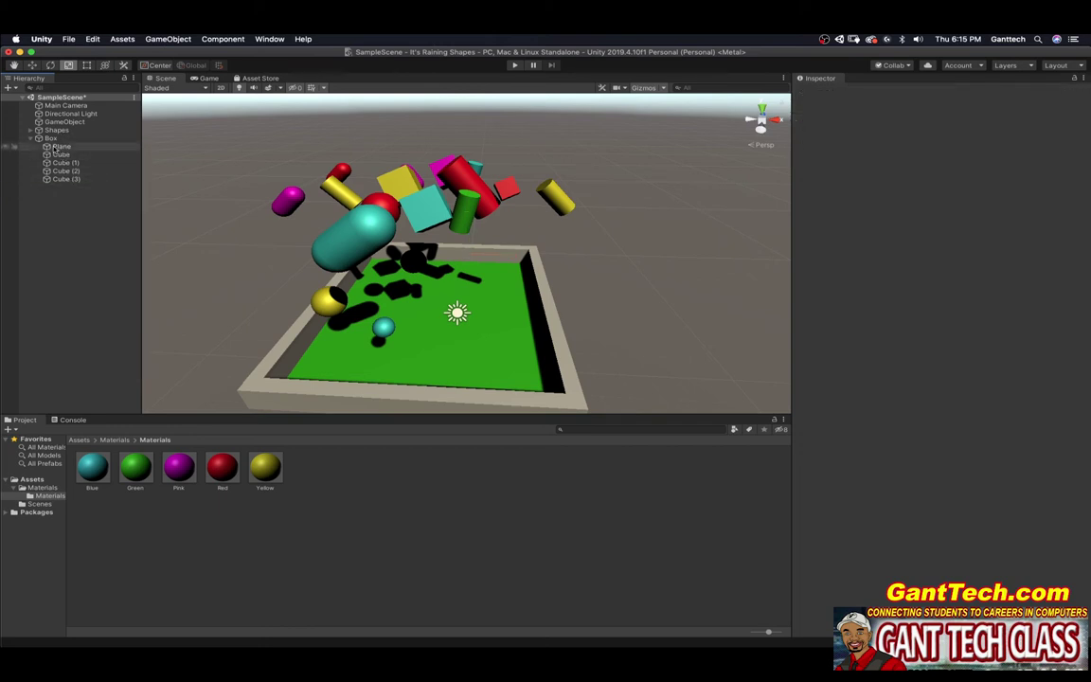
Collapse the Box group in the Hierarchy and look over the completed box.
left_click(33, 139)
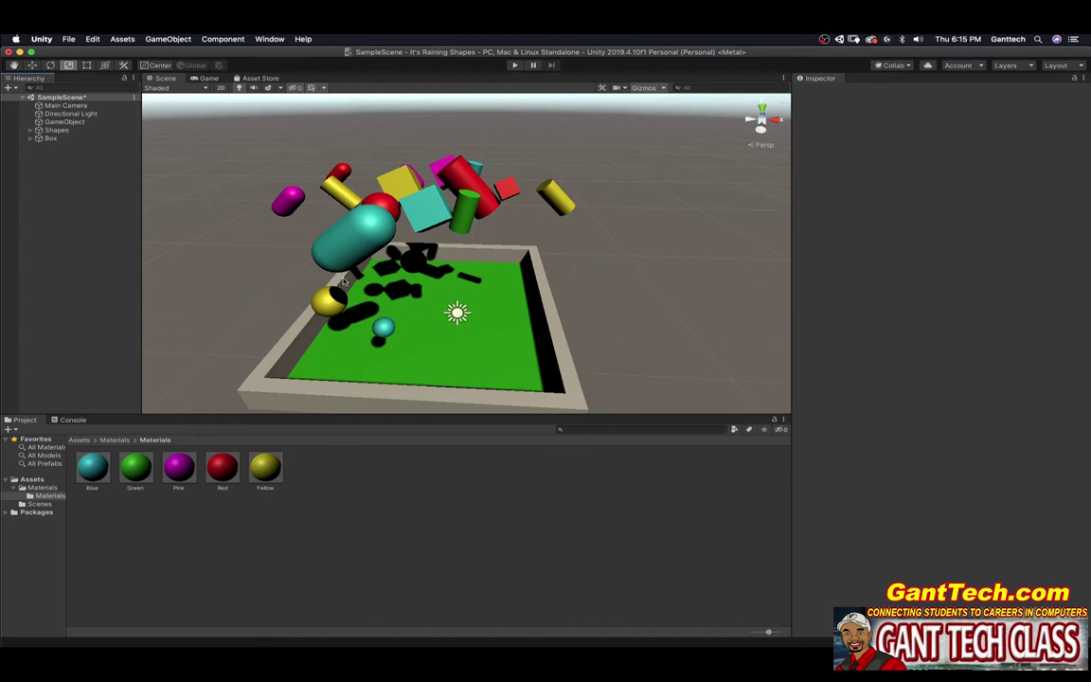
left_click_drag(345, 281, 471, 304, "alt")
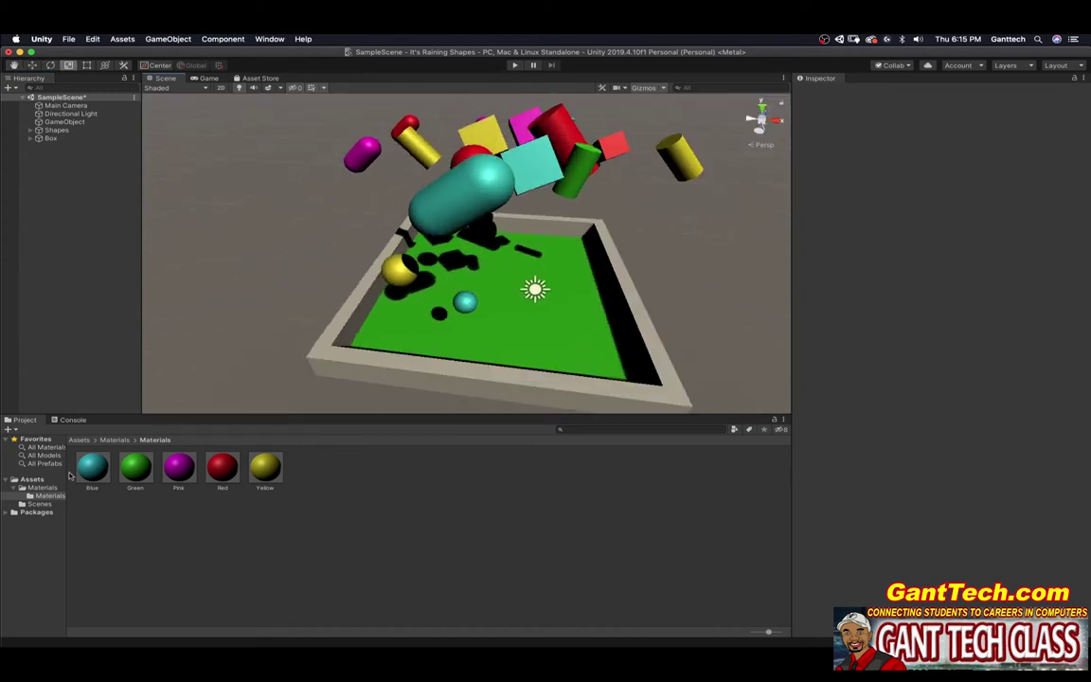
left_click_drag(551, 383, 455, 392, "alt")
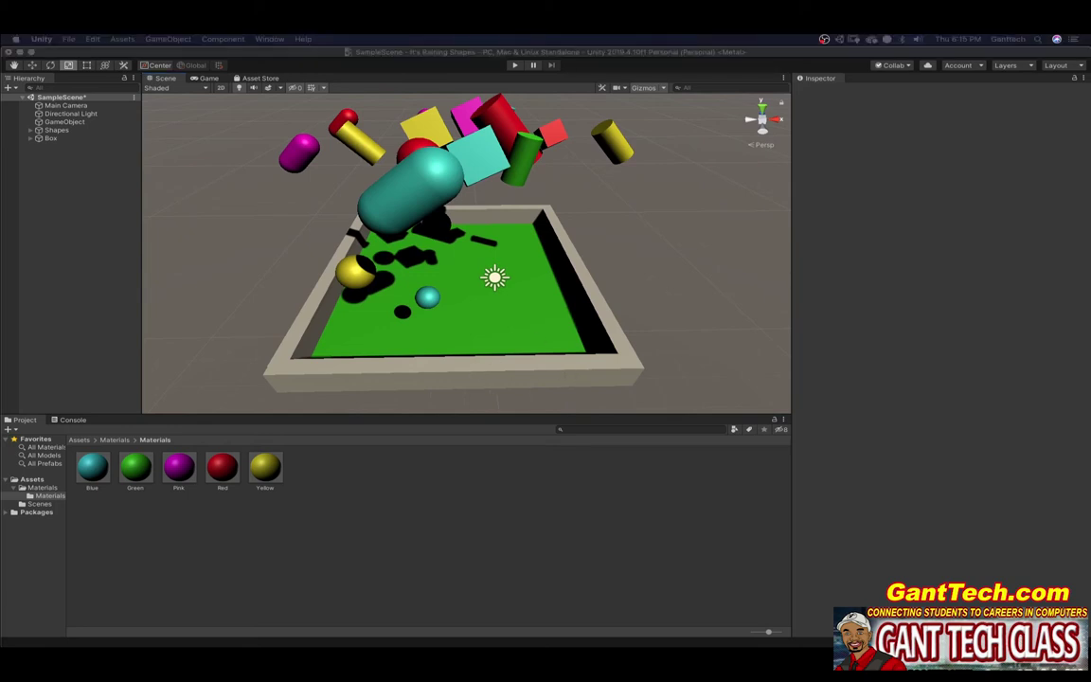
Switch to Safari, open images.google.com in a new tab and search for "wood texture".
left_click_drag(0, 39, 726, 71)
left_click(963, 79)
type("images.google.com")
key("Return")
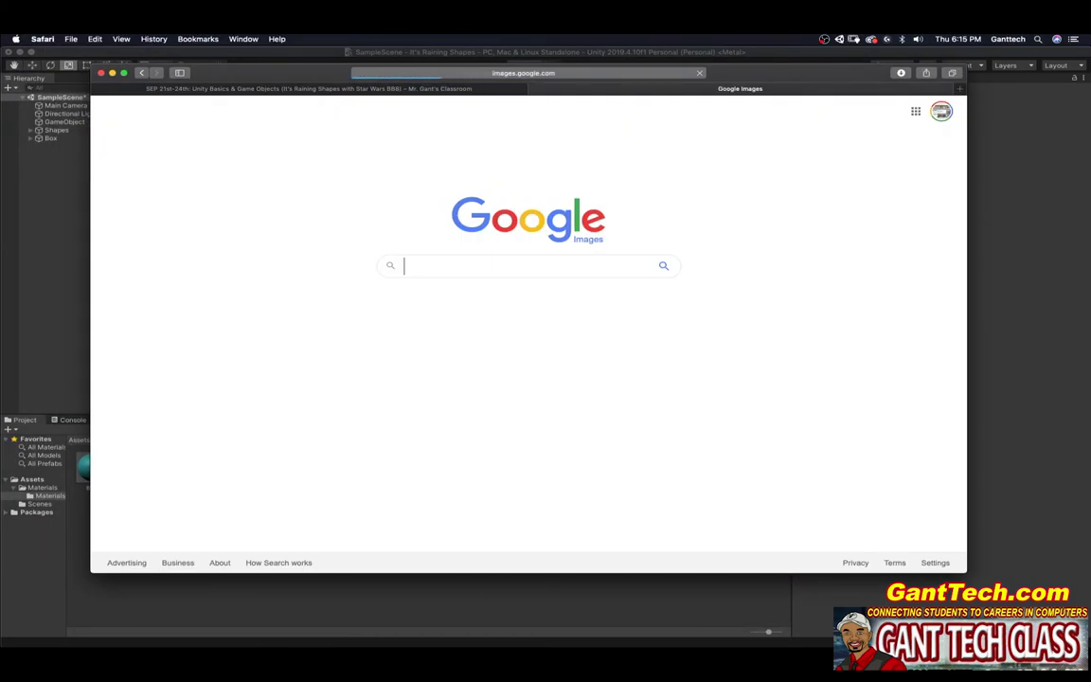
left_click(507, 264)
type("wood texture")
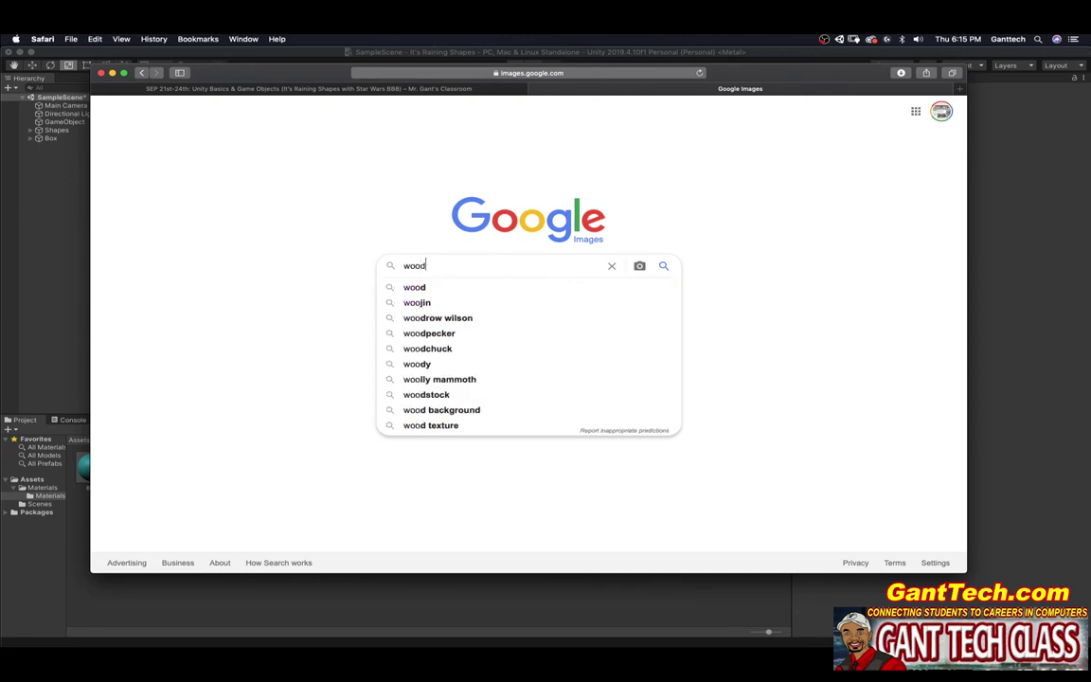
key("Return")
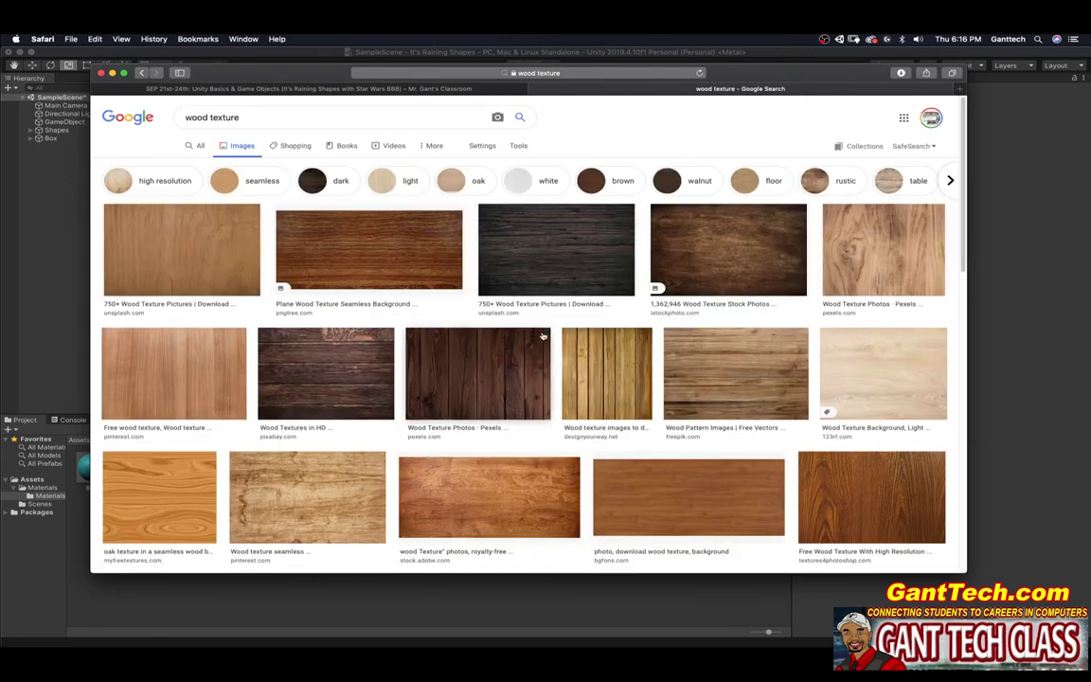
Open the Textures4Photoshop wood texture image on its own in a new tab and check its save options.
scroll(543, 336, "down", 1)
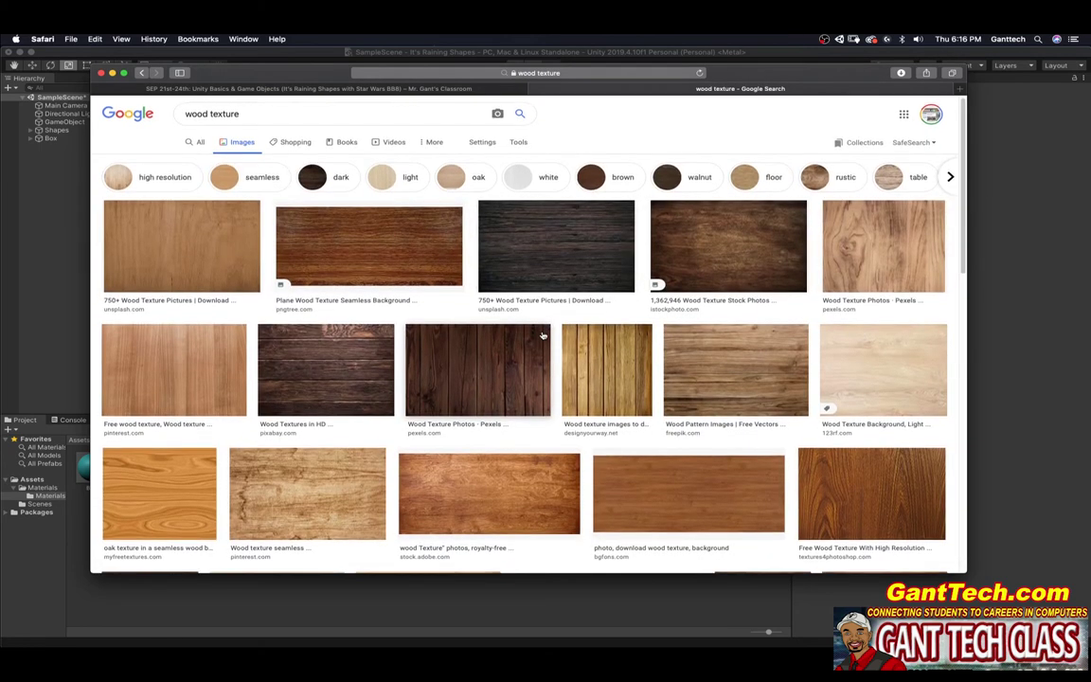
scroll(663, 398, "down", 1)
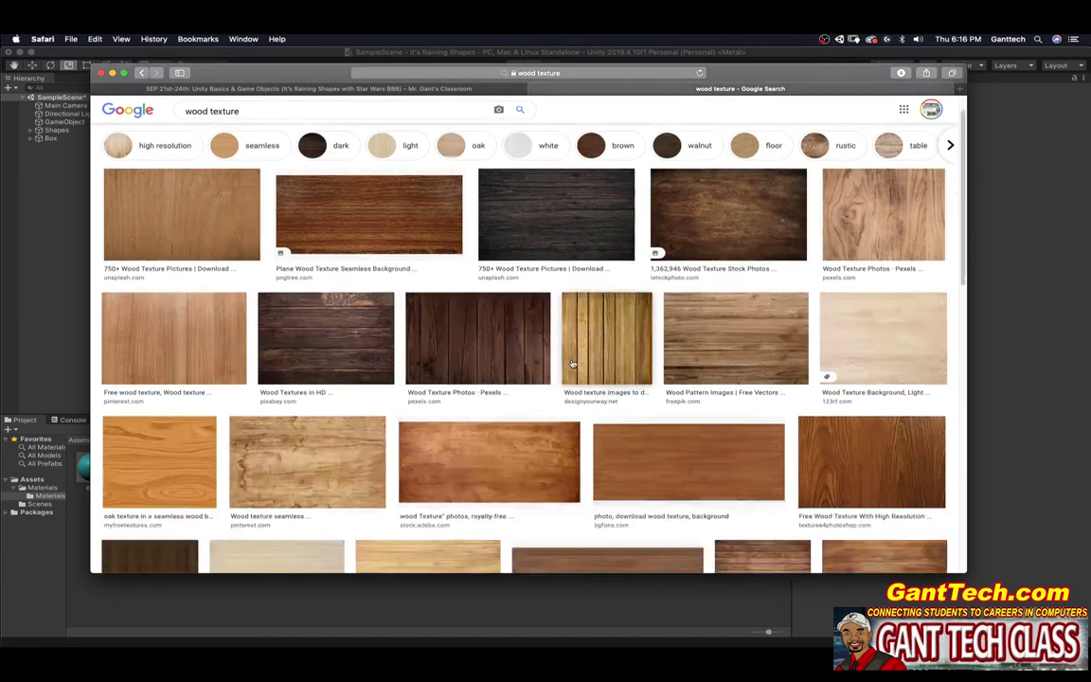
left_click(852, 476)
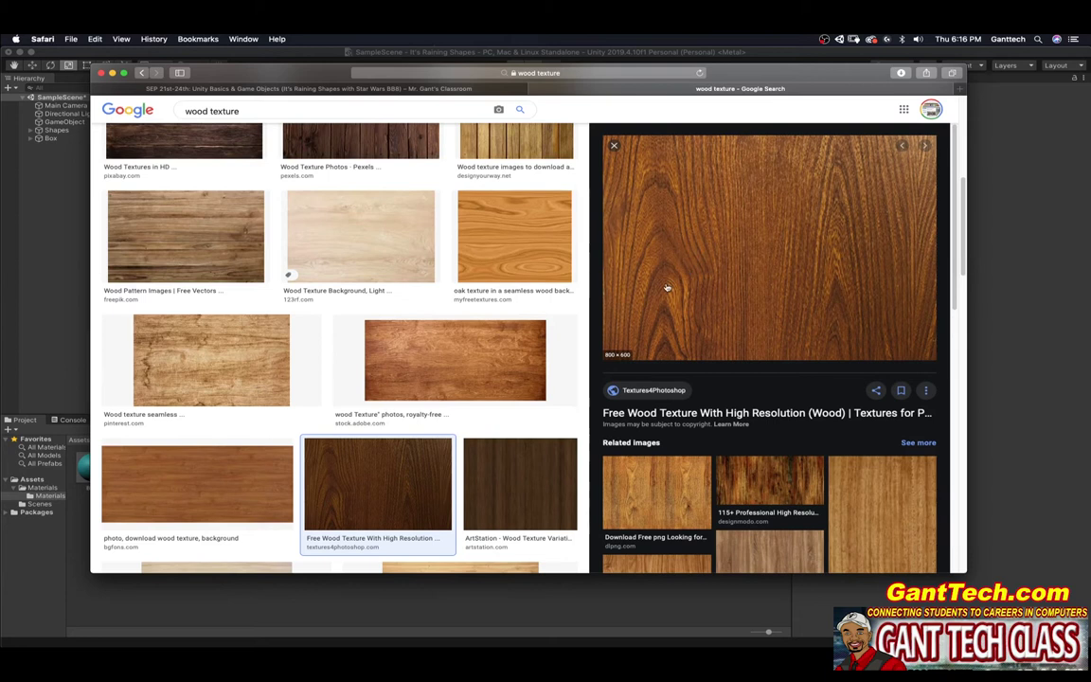
right_click(679, 211)
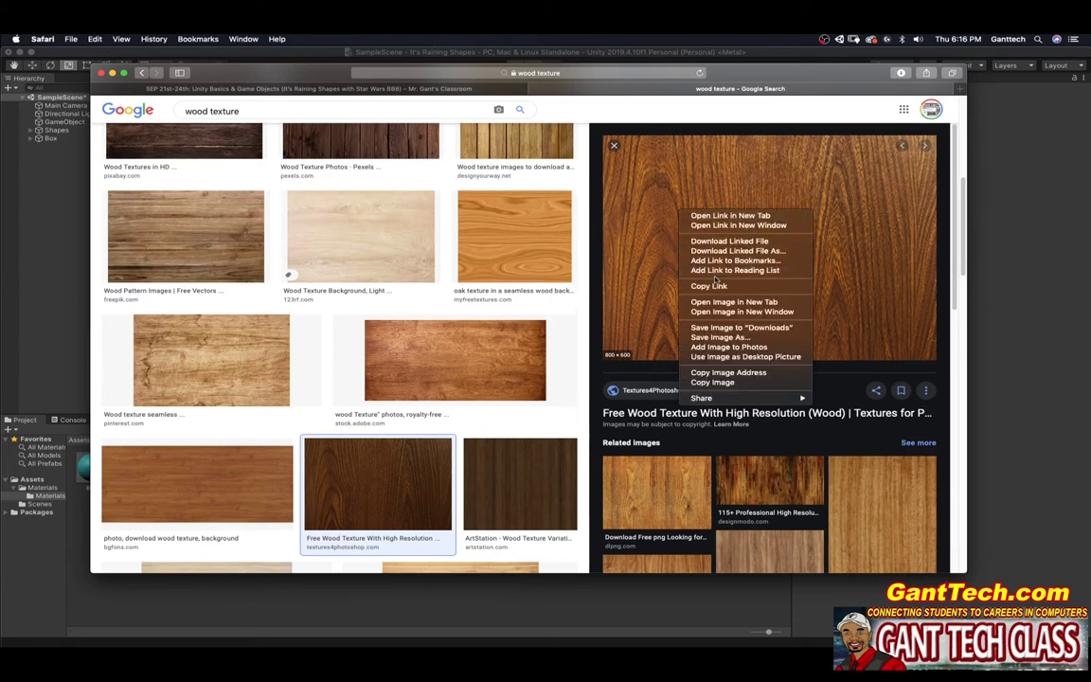
left_click(732, 302)
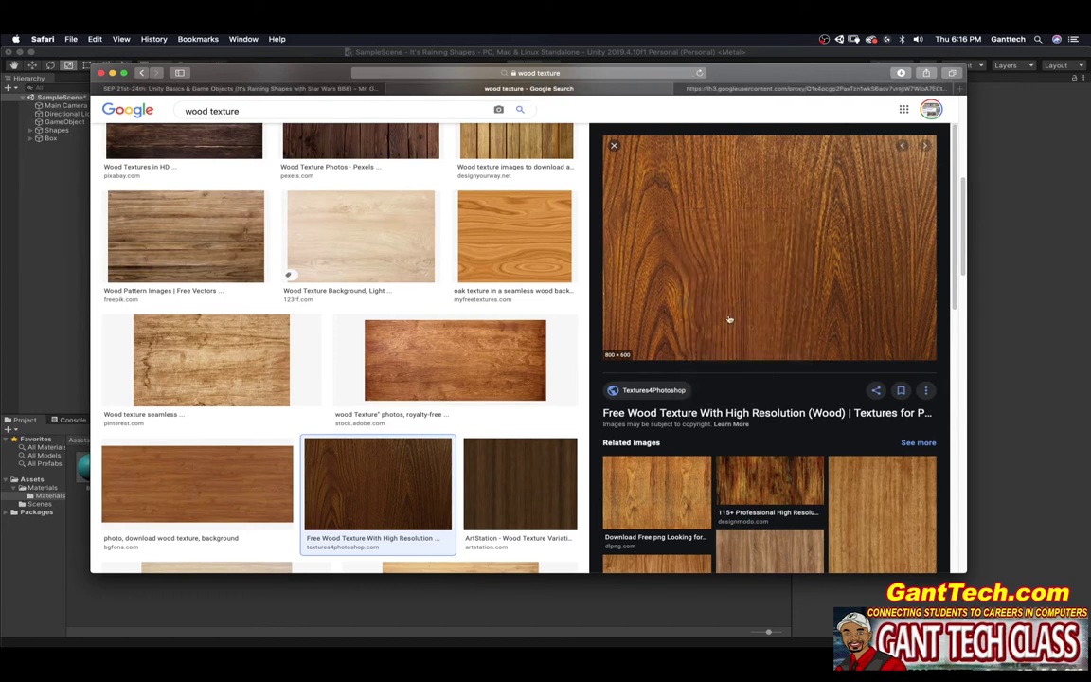
left_click(764, 91)
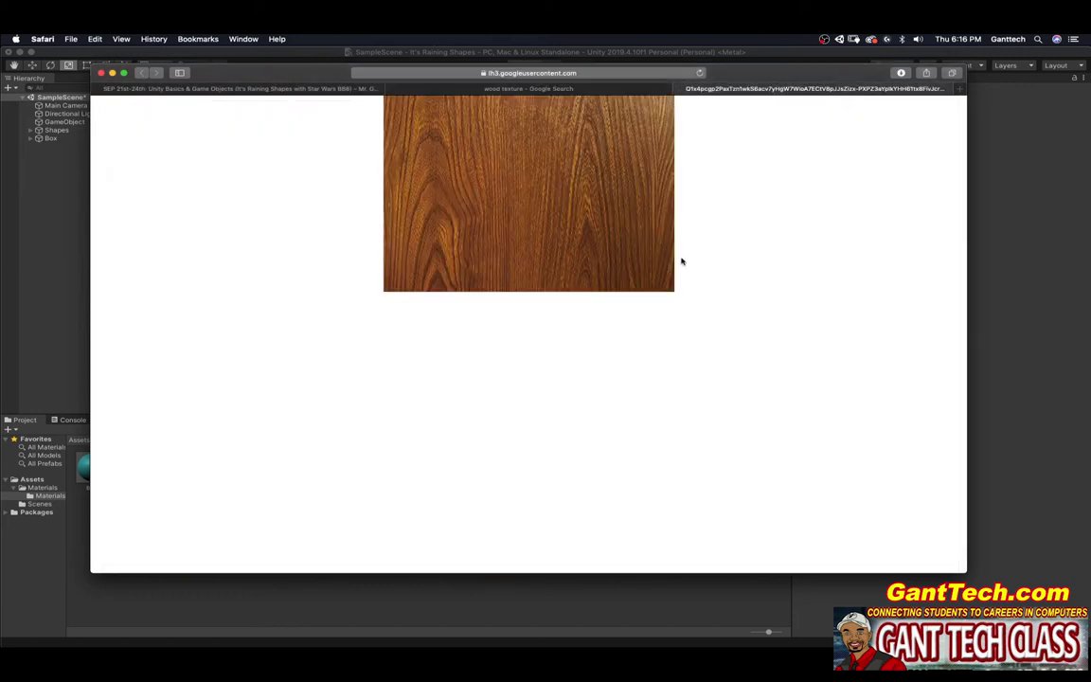
right_click(536, 172)
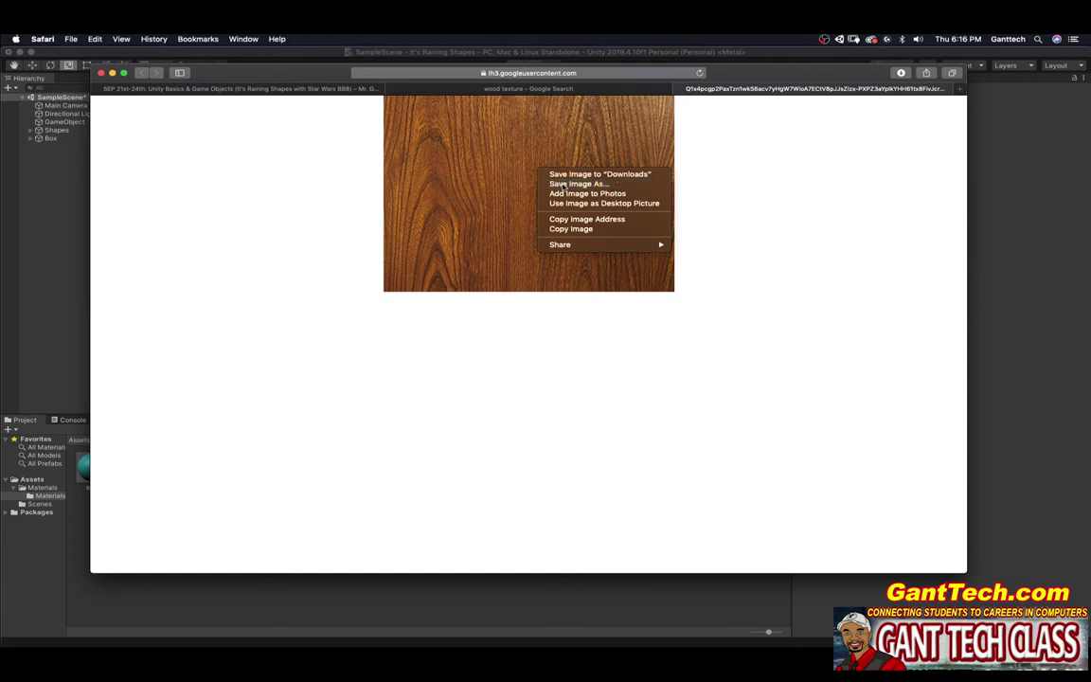
left_click(585, 112)
Return to the wood texture results, open the My Free Textures oak texture preview and capture a screenshot cropped to it.
left_click(529, 89)
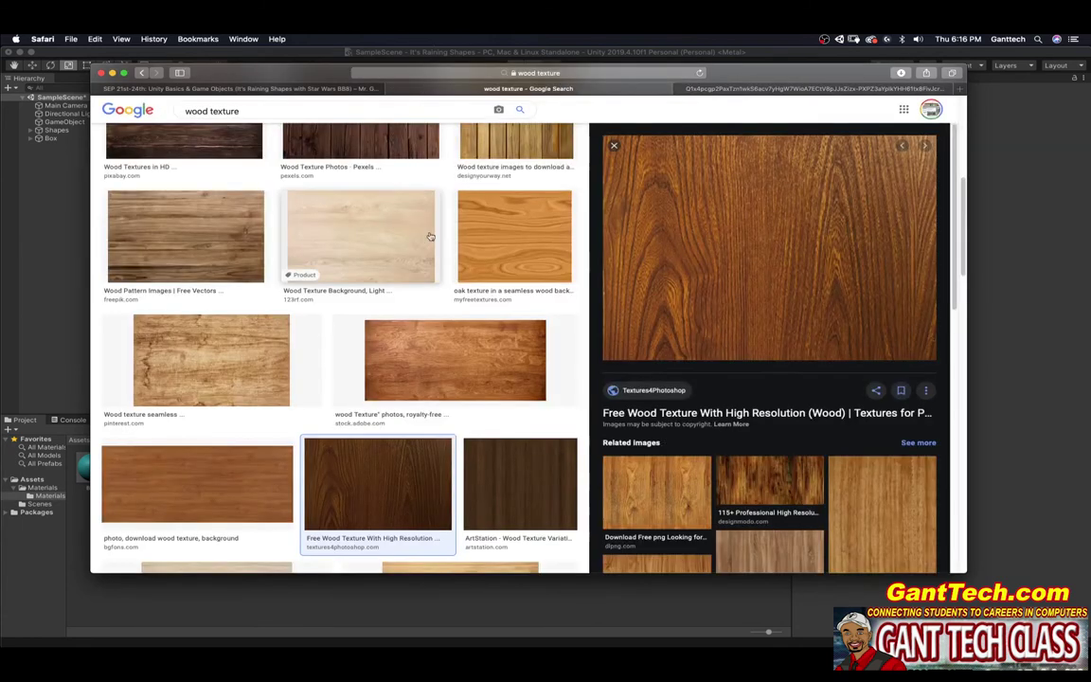
left_click(508, 231)
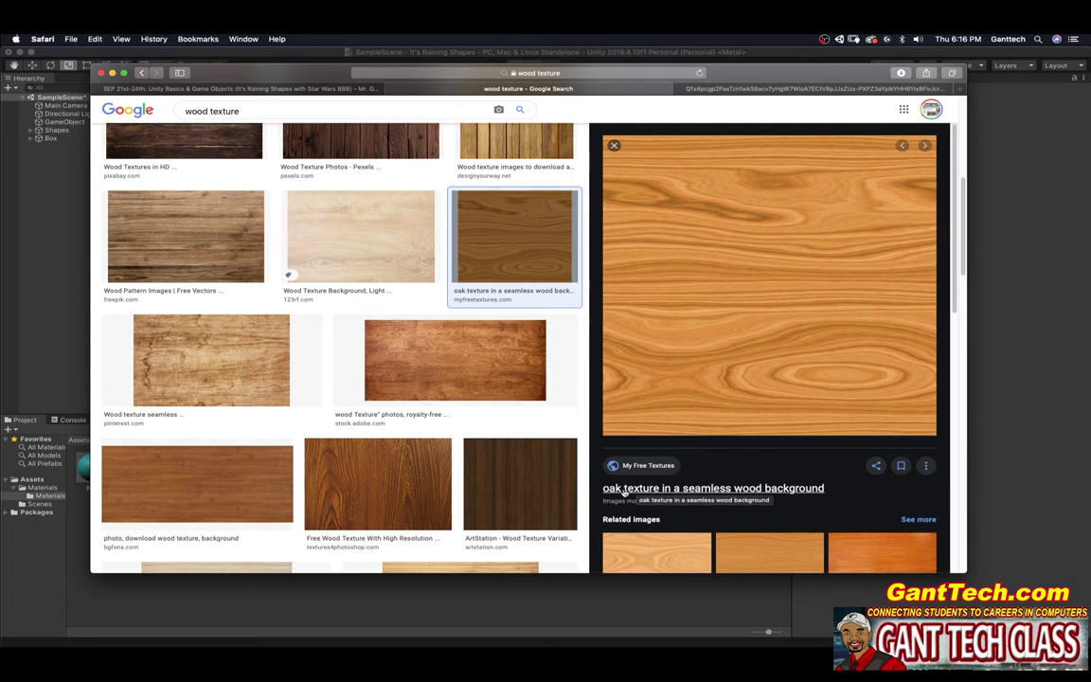
key("shift+super+5")
left_click_drag(507, 195, 663, 186)
left_click_drag(727, 211, 929, 421)
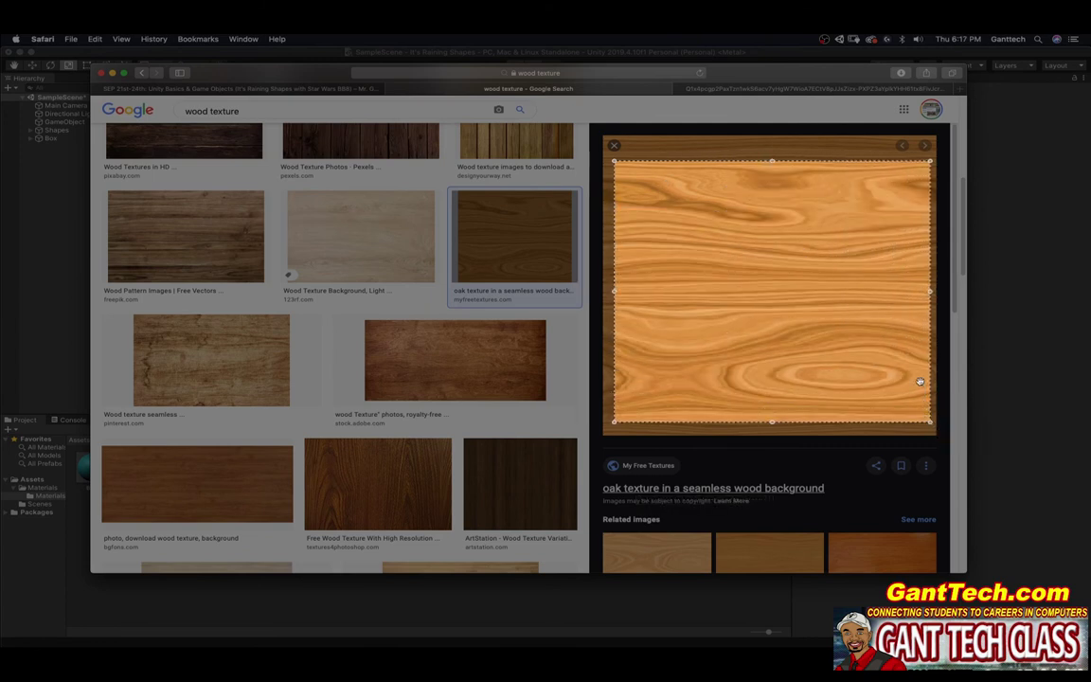
key("Return")
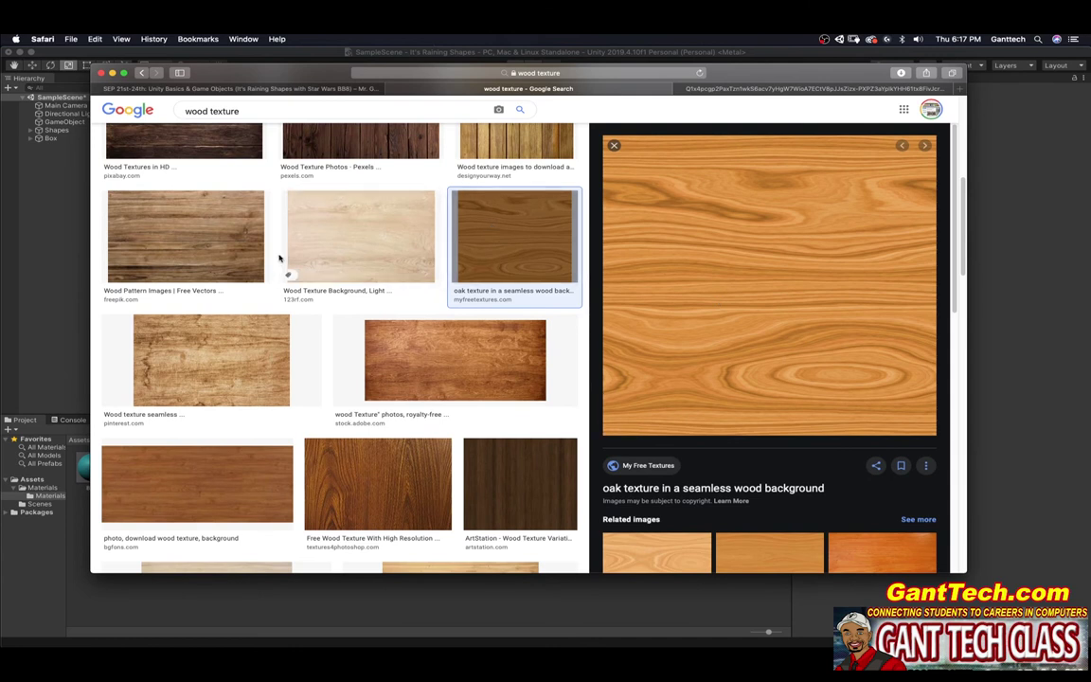
Switch to Unity and import the screenshot of the oak texture from the Images folder into the nested Materials folder.
left_click(50, 240)
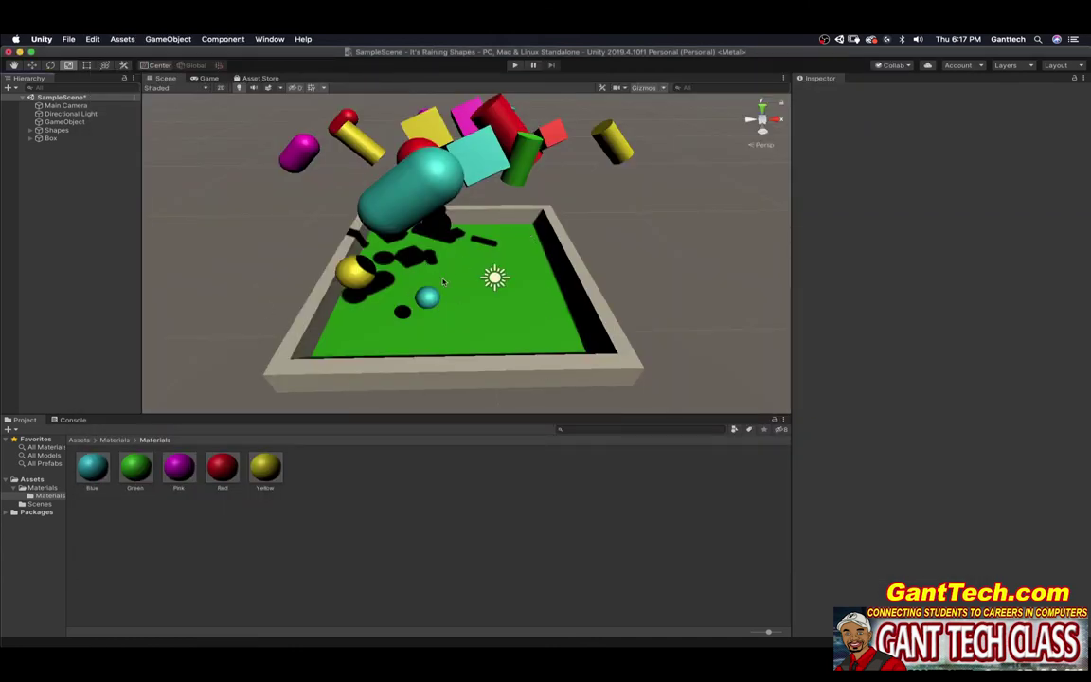
right_click(347, 481)
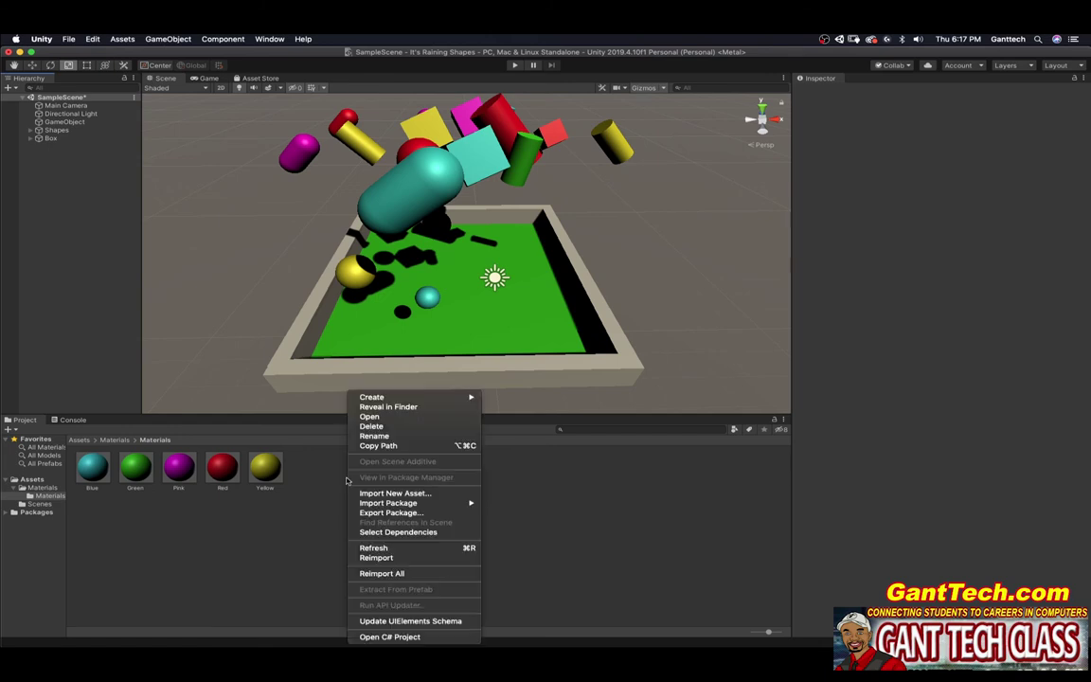
left_click(395, 494)
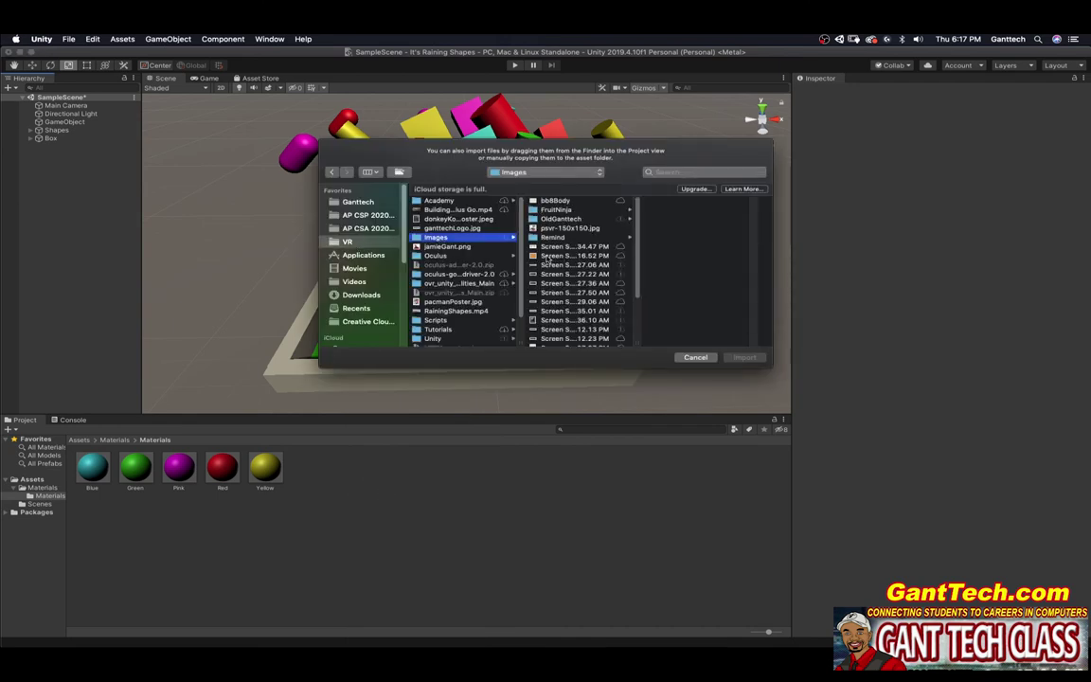
left_click(545, 257)
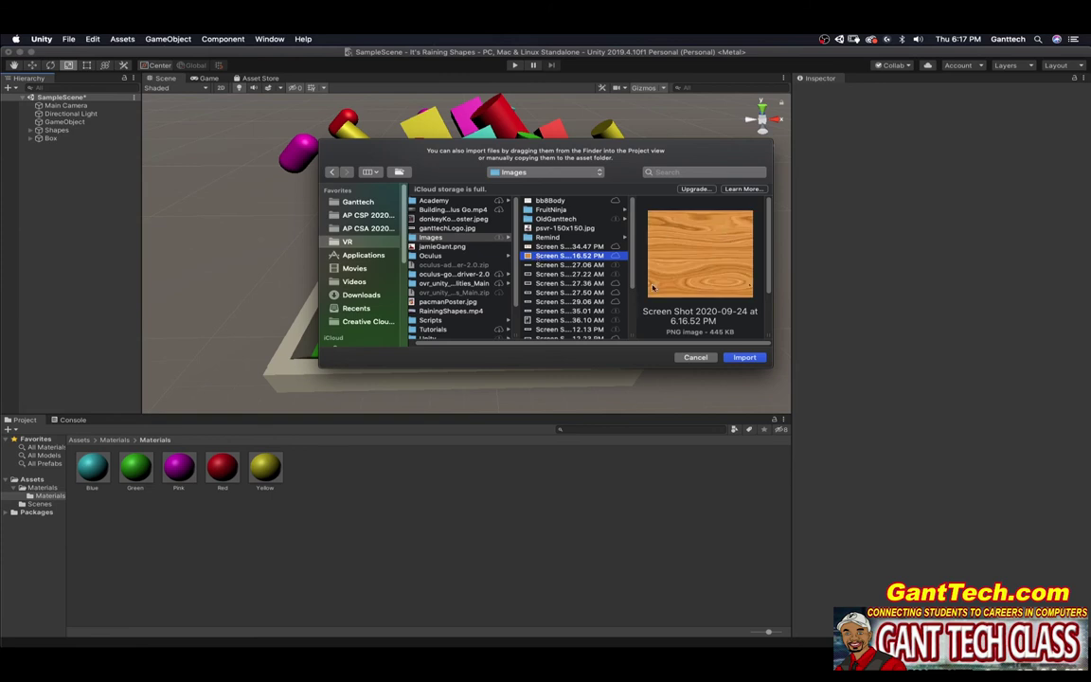
key("Return")
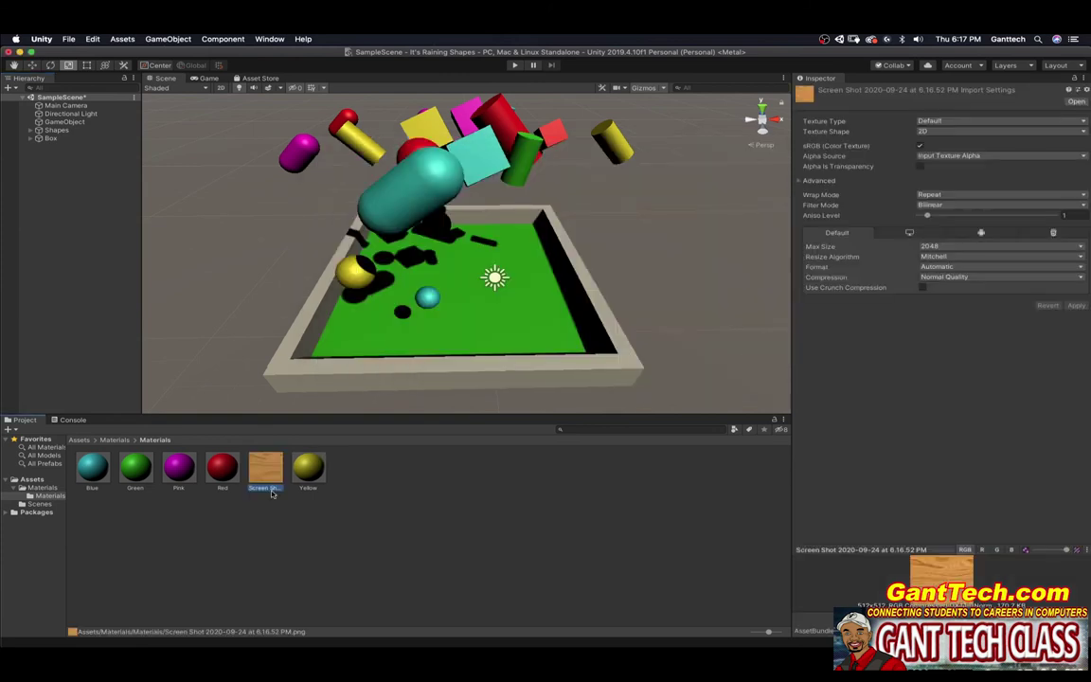
Rename the imported screenshot texture as woodTextureLight.
right_click(270, 491)
left_click(297, 436)
type("woodTextureLight")
key("Return")
Import the dark wood image "unnamed" into the same Materials folder and rename it woodTextureDark.
right_click(393, 464)
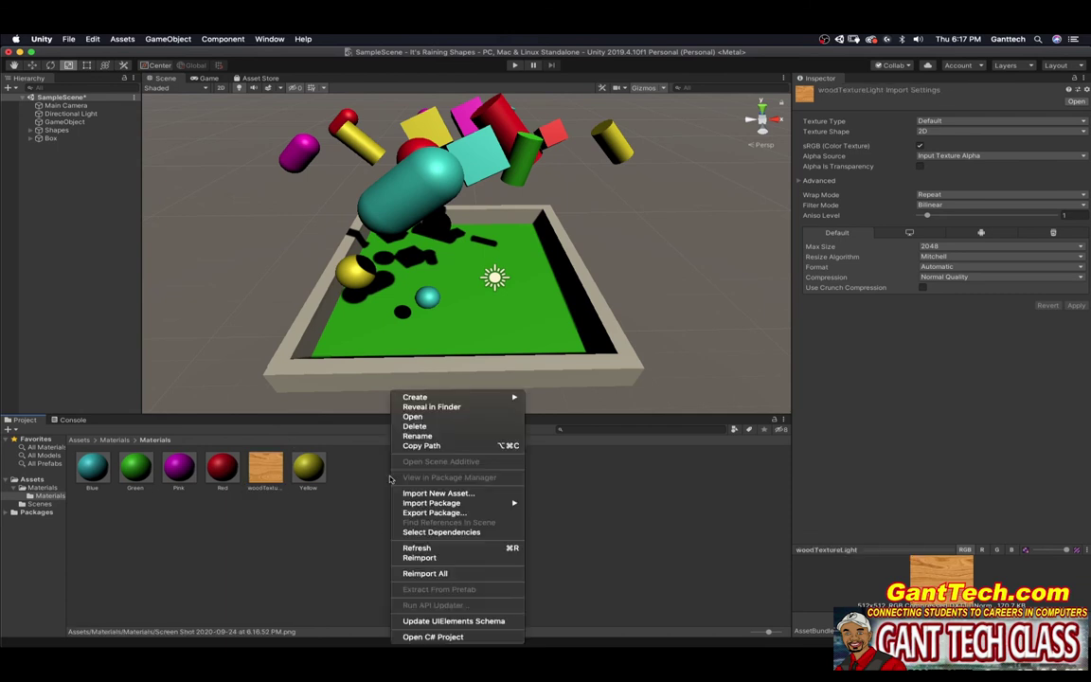
mouse_move(455, 398)
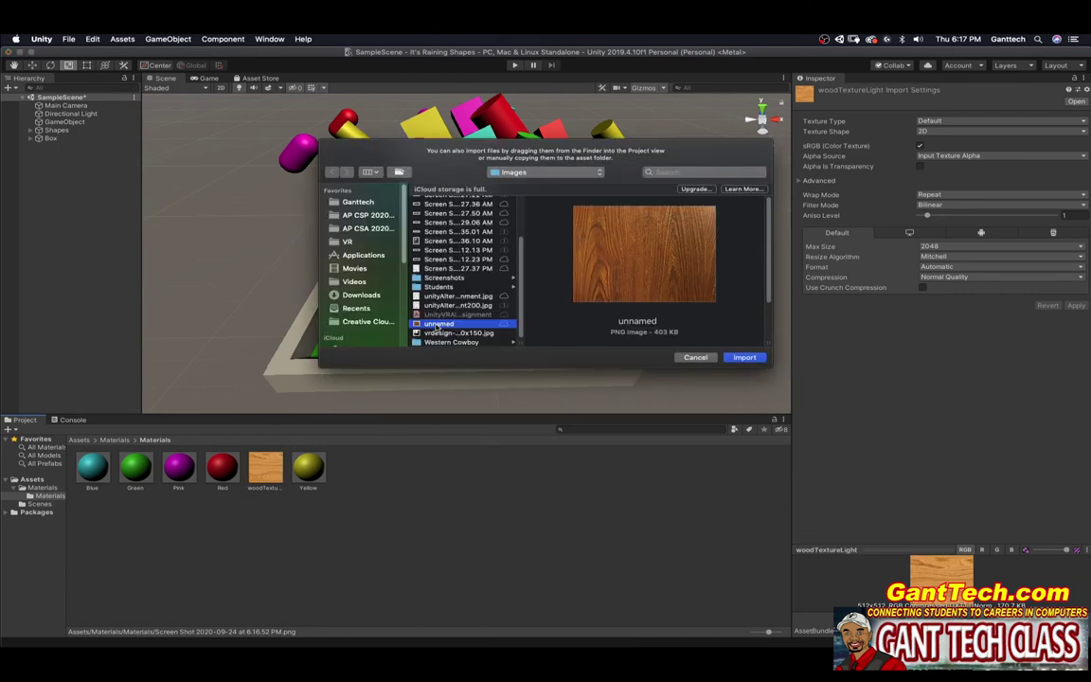
left_click(745, 359)
right_click(264, 491)
left_click(302, 436)
type("woodTextureDark")
key("Return")
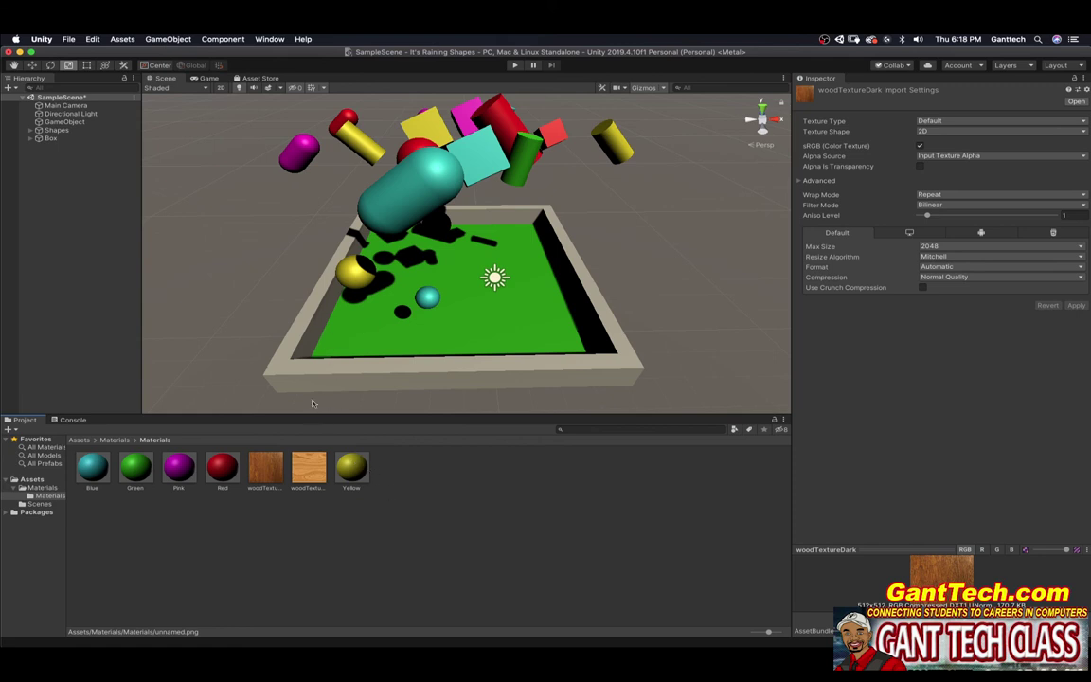
Apply the woodTextureDark texture and its generated material to all four walls of the box.
left_click_drag(266, 466, 332, 371)
double_click(176, 468)
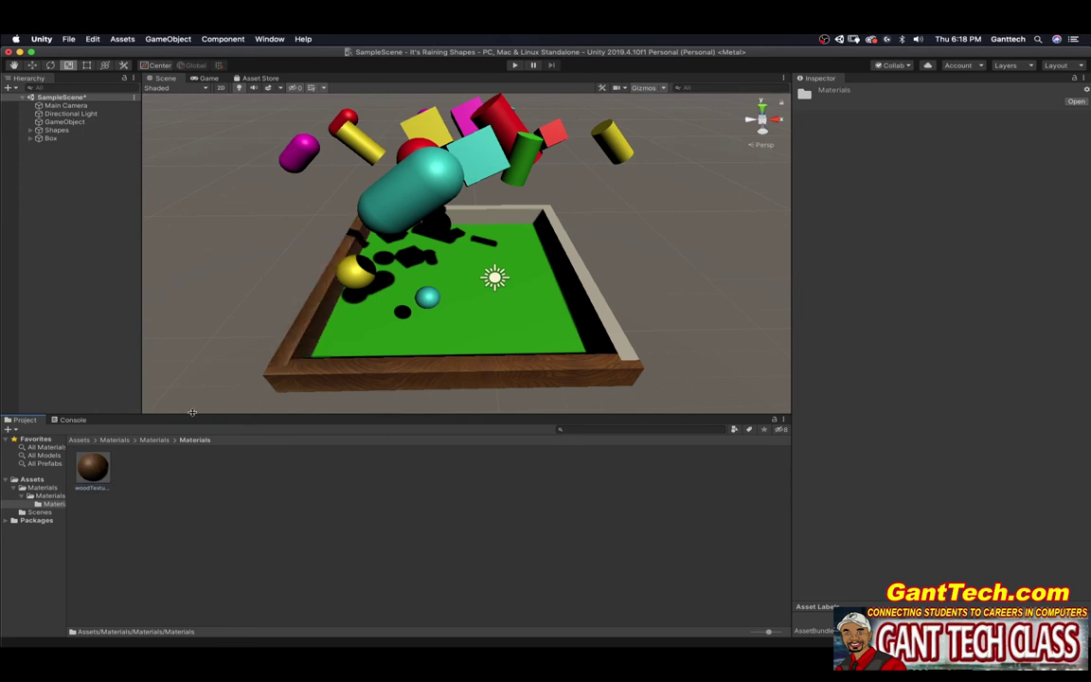
left_click_drag(93, 466, 488, 218)
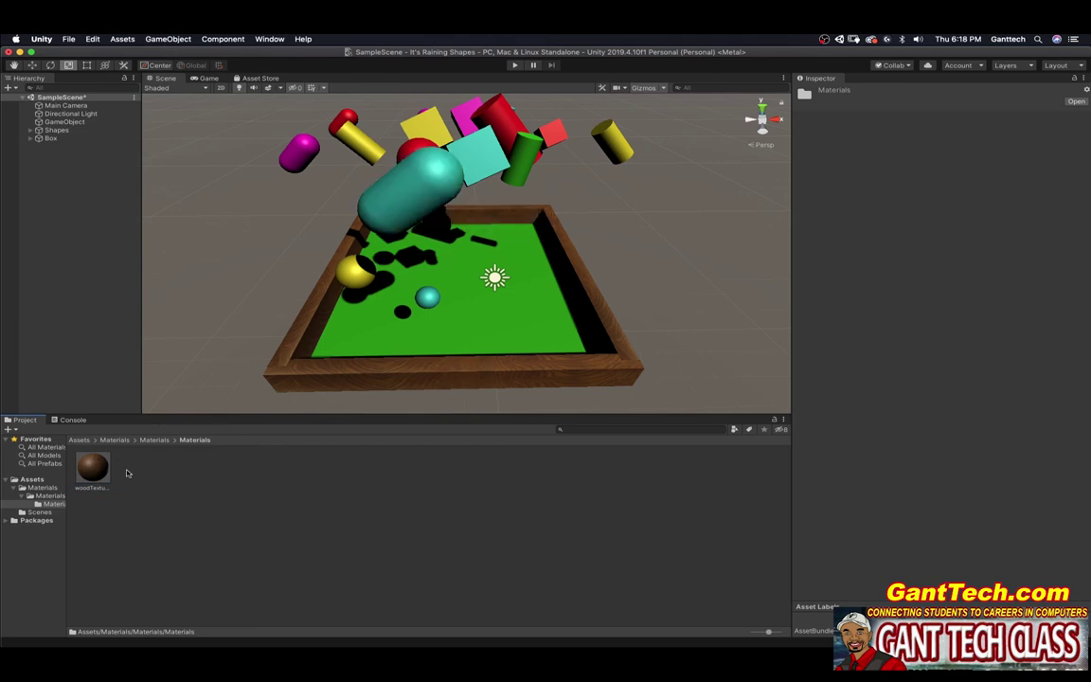
Apply the woodTextureLight texture to the box floor and view the textured box from another angle.
left_click(36, 489)
key("Down")
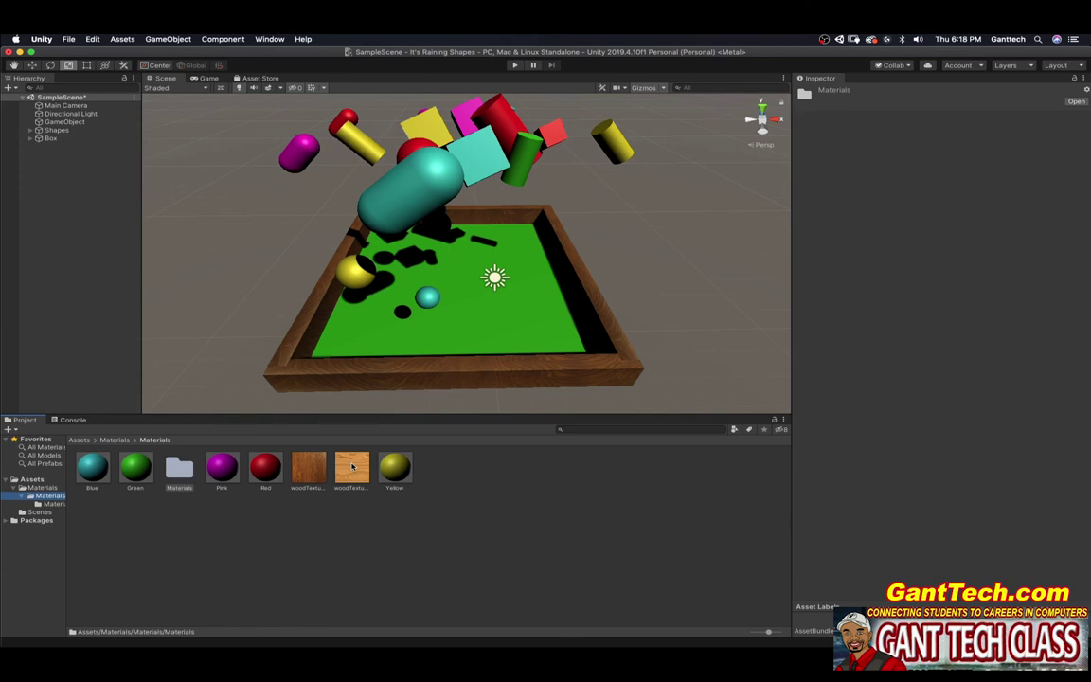
left_click_drag(350, 464, 470, 360)
left_click_drag(399, 384, 414, 353, "alt")
middle_click_drag(414, 354, 534, 415)
left_click_drag(534, 414, 484, 229, "alt")
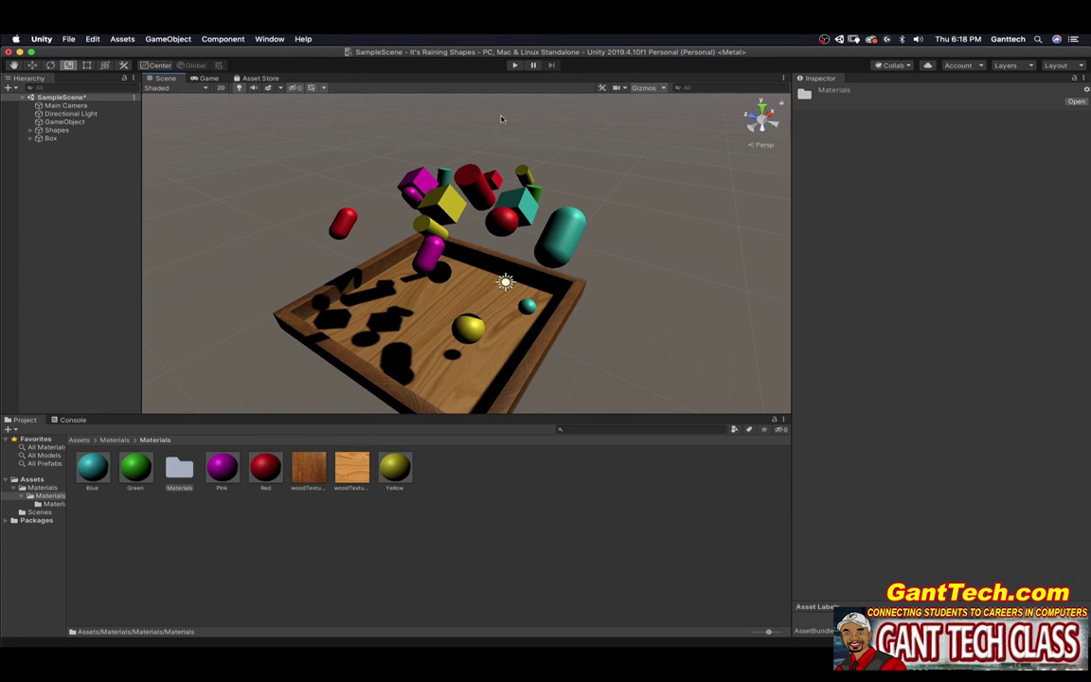
Enlarge the Scene view area and check the box and shapes in the Game view.
left_click_drag(792, 235, 935, 235)
left_click_drag(695, 415, 694, 502)
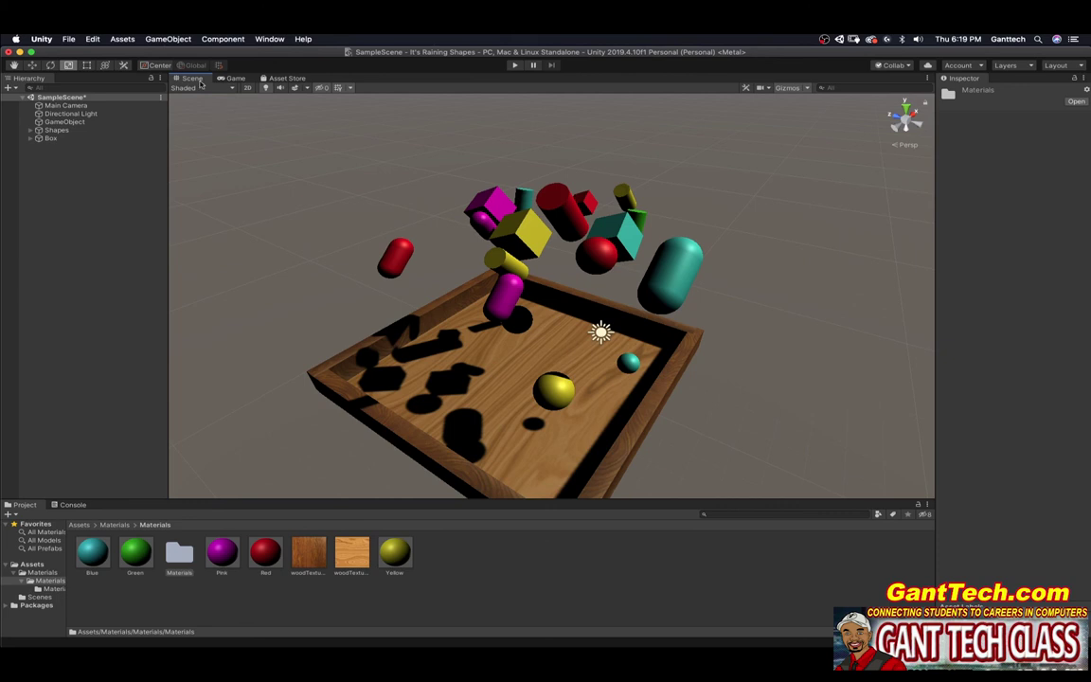
left_click(236, 77)
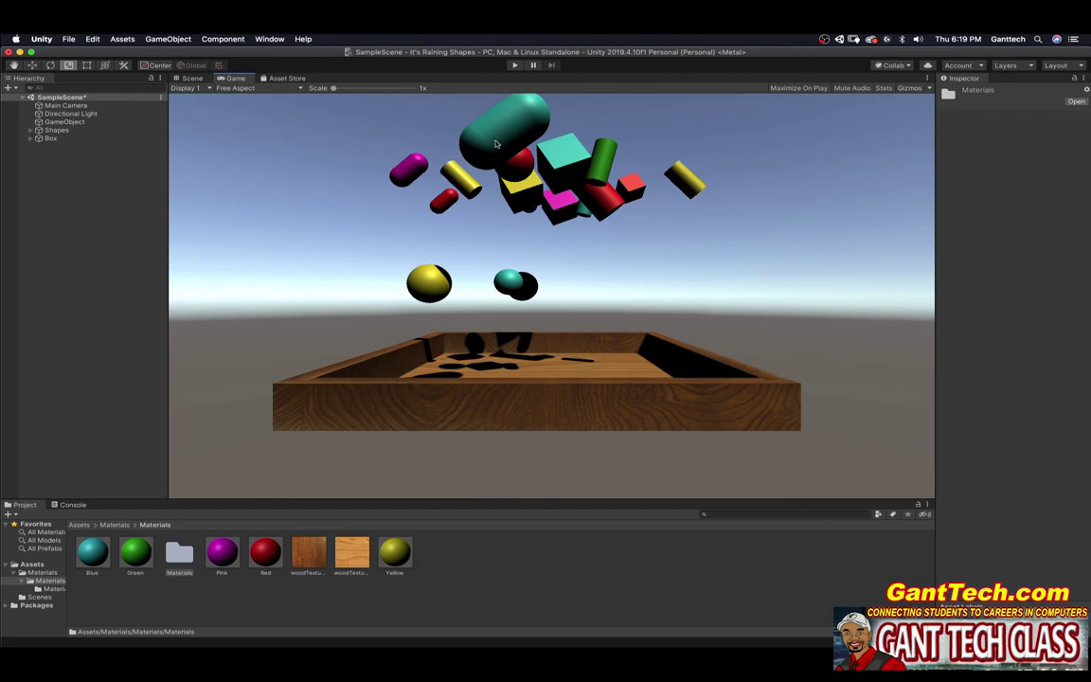
left_click(184, 78)
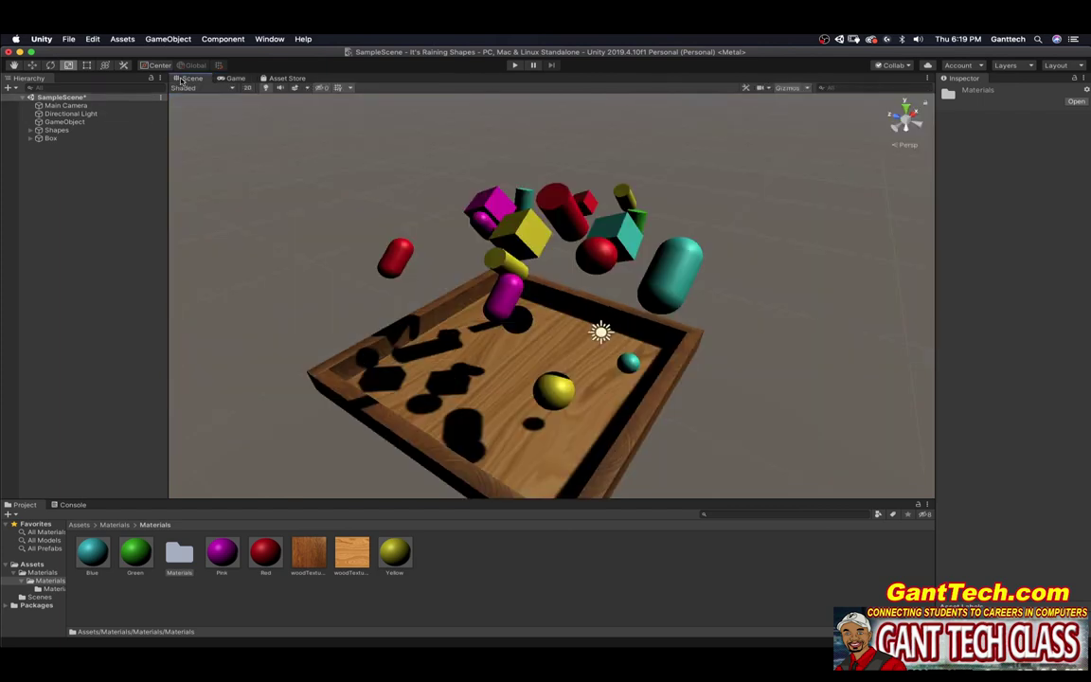
Select the large blue capsule and run the game to watch the shapes fall into the box.
left_click(652, 291)
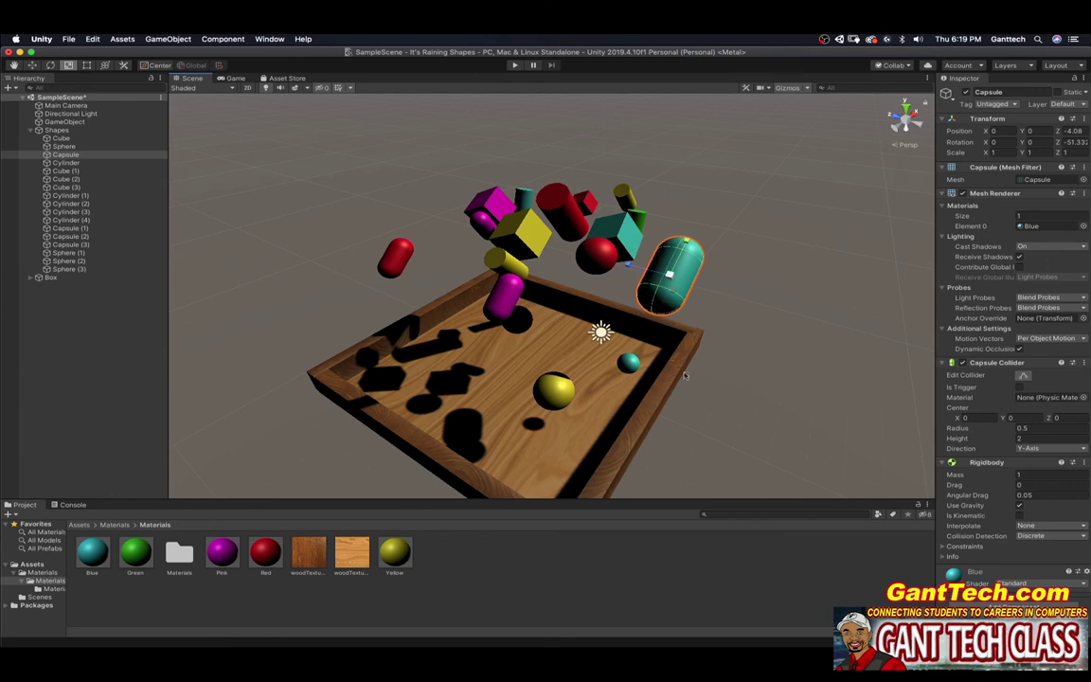
left_click(515, 65)
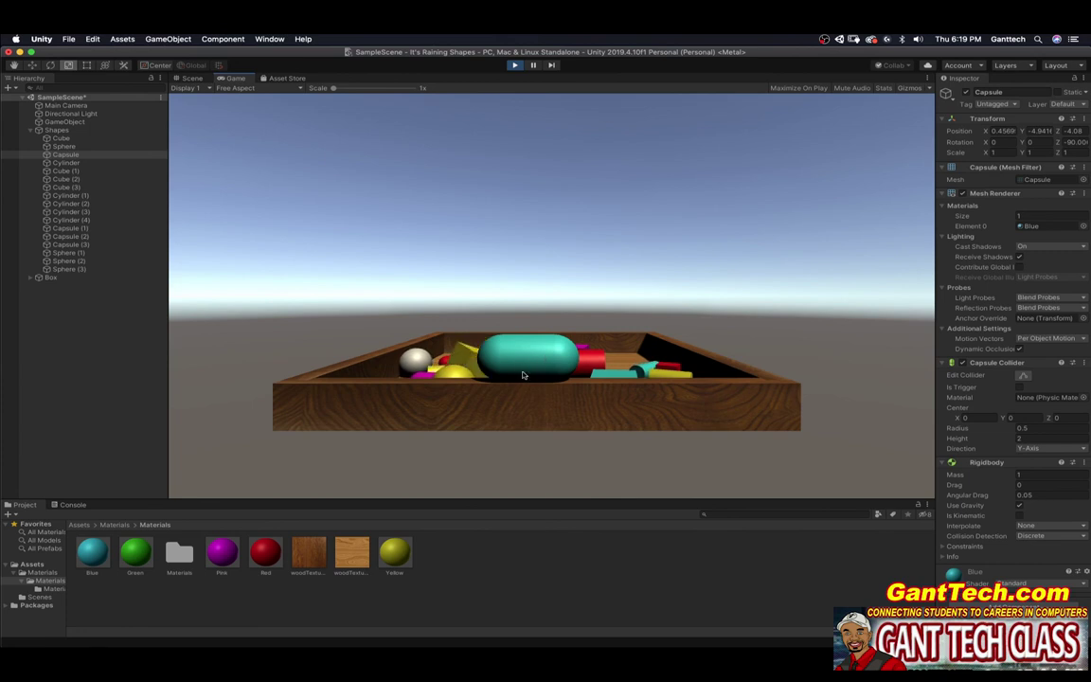
left_click(515, 66)
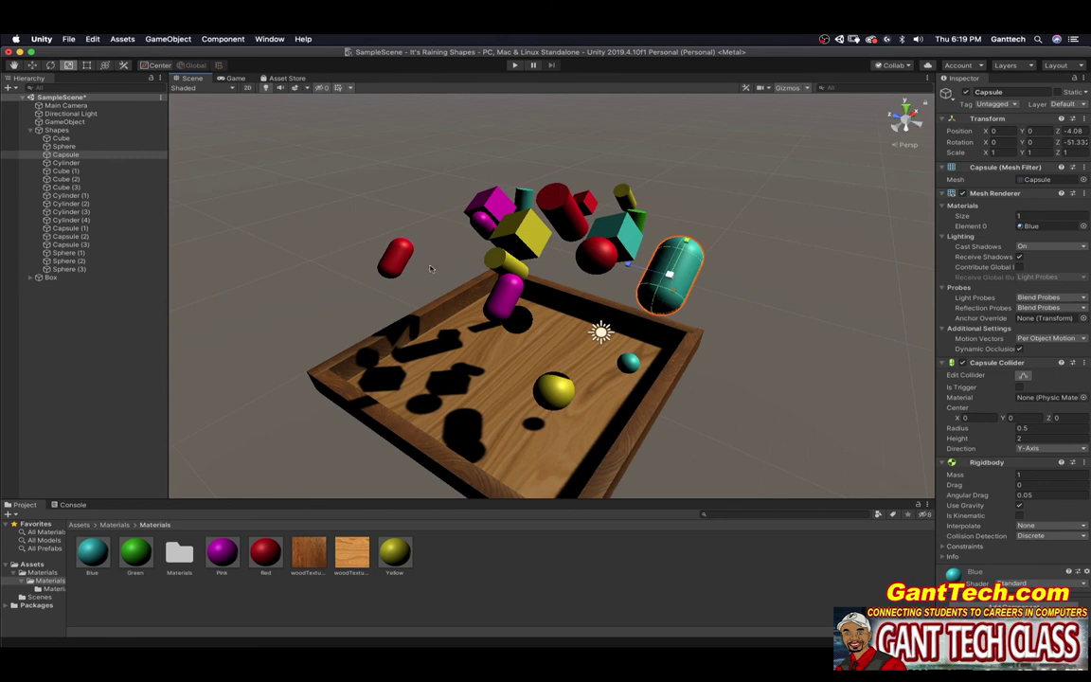
Move the large blue capsule to about X -1.92, Z -2.22 and test the falling shapes in Play mode.
left_click(32, 66)
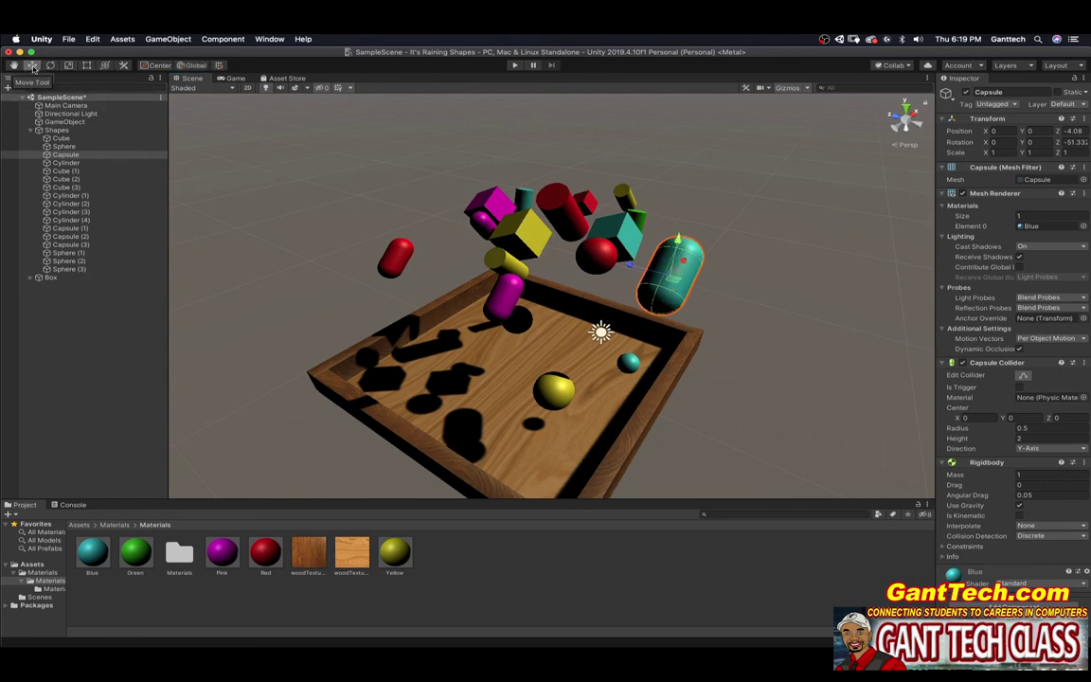
left_click_drag(687, 260, 549, 276)
left_click(514, 64)
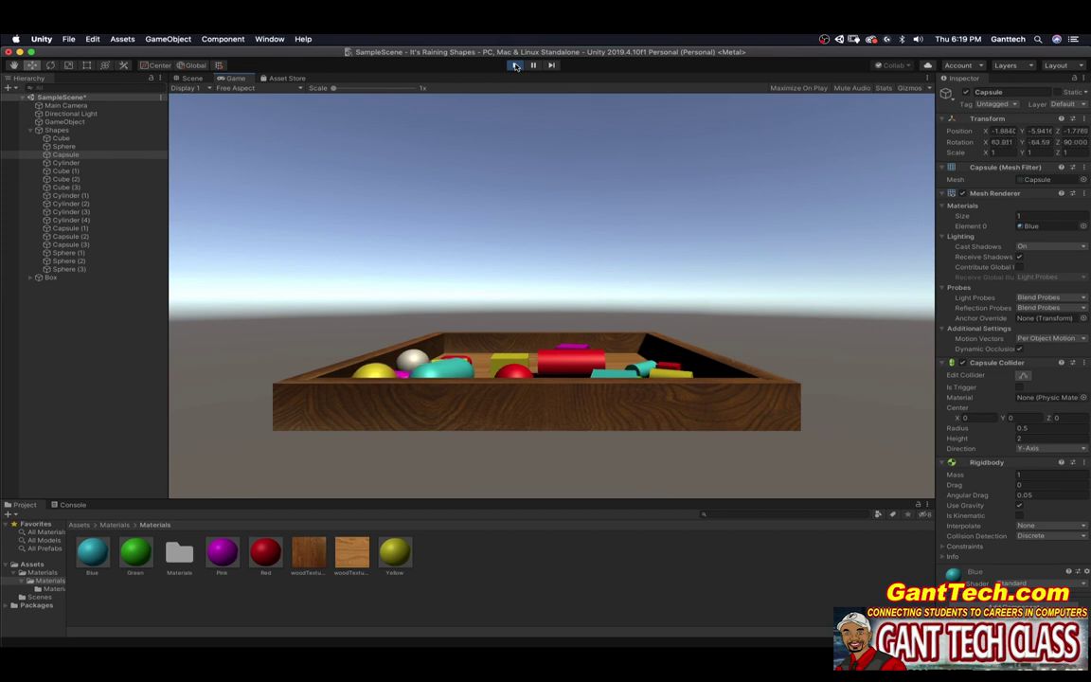
left_click(515, 65)
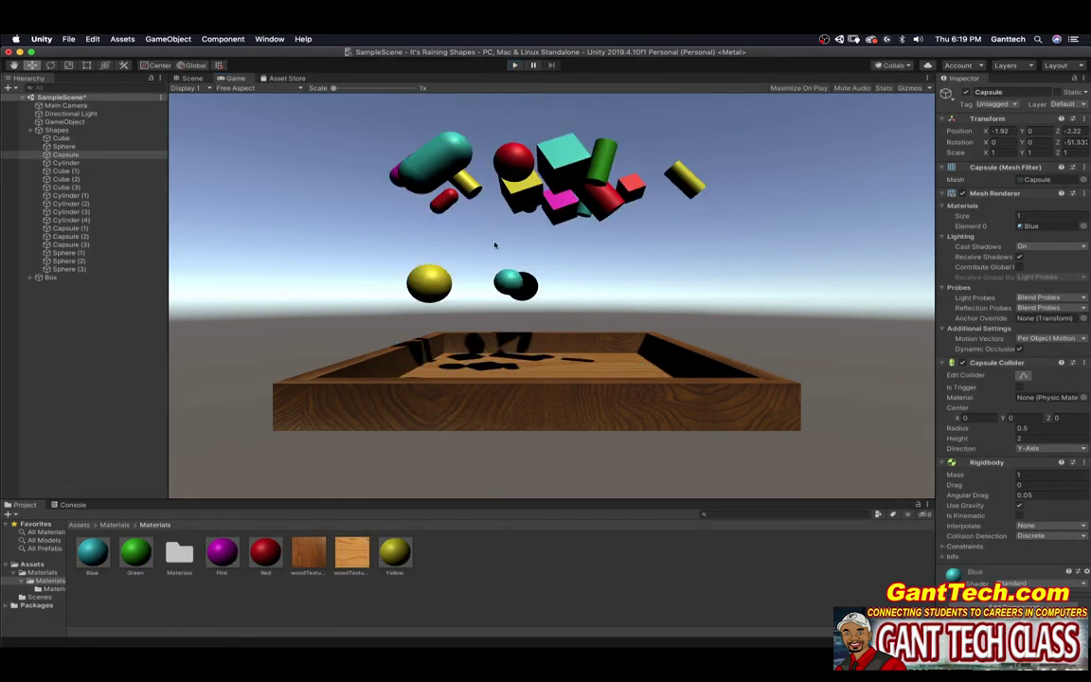
Raise the Main Camera to about Y 6.01 in the Scene view.
left_click(188, 78)
scroll(568, 264, "down", 5)
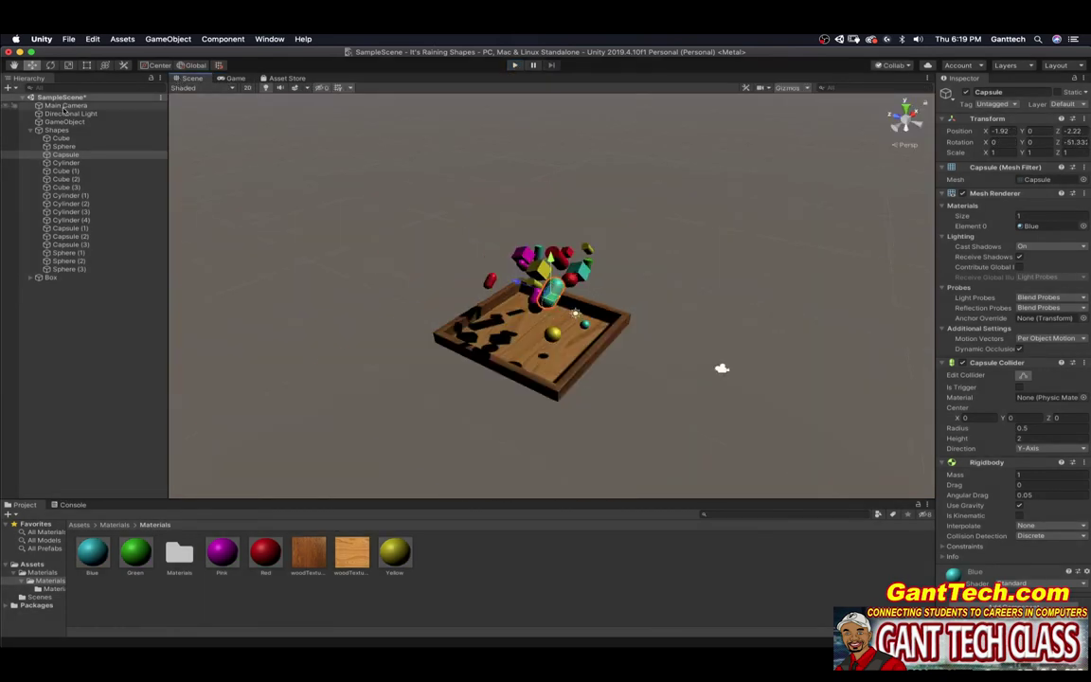
left_click(57, 105)
scroll(729, 353, "up", 4)
left_click_drag(727, 352, 519, 304, "alt")
left_click_drag(682, 360, 675, 299)
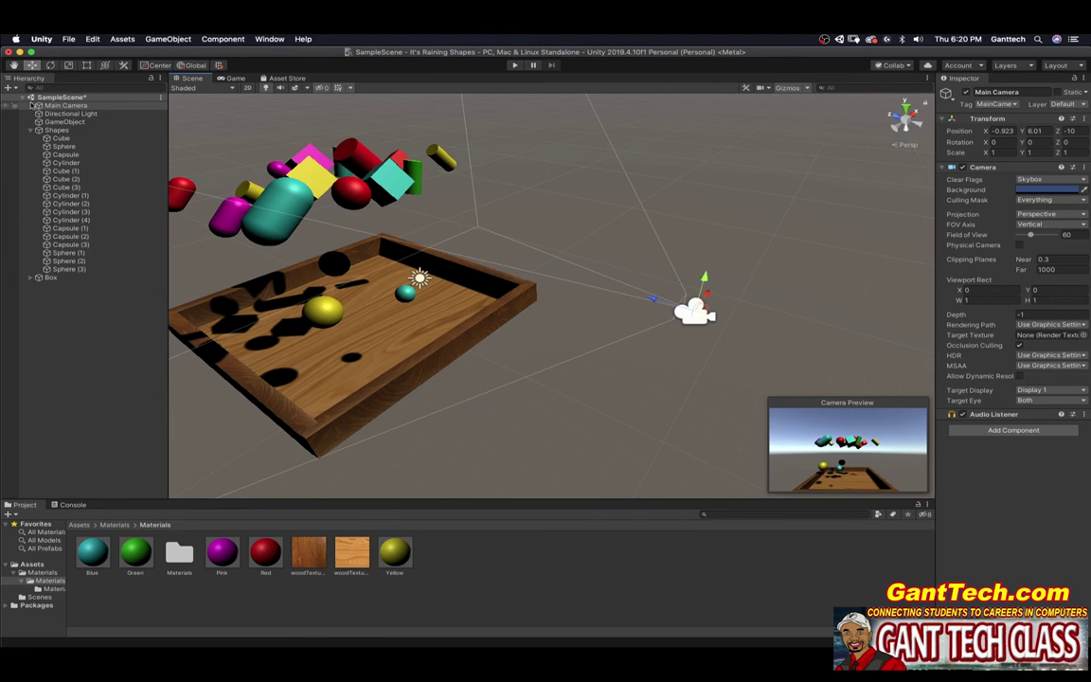
Tilt the Main Camera down to about 18.3 degrees on X and move it to about Y 7.36, Z -7.6.
left_click(51, 65)
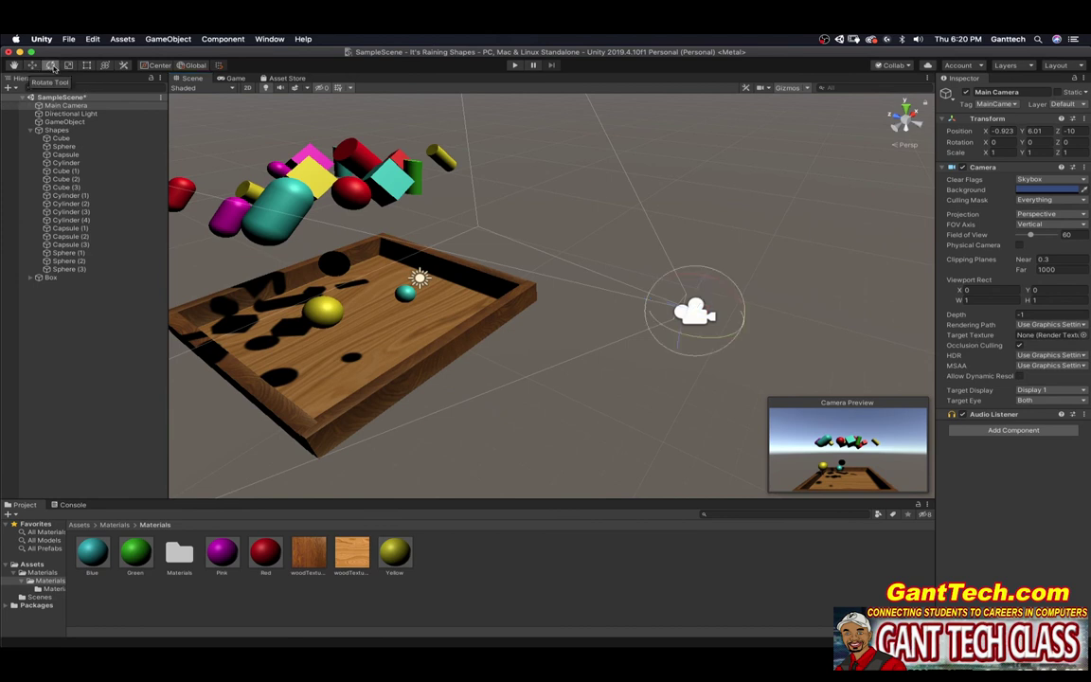
left_click_drag(701, 282, 537, 282)
left_click(32, 65)
left_click_drag(590, 242, 591, 203)
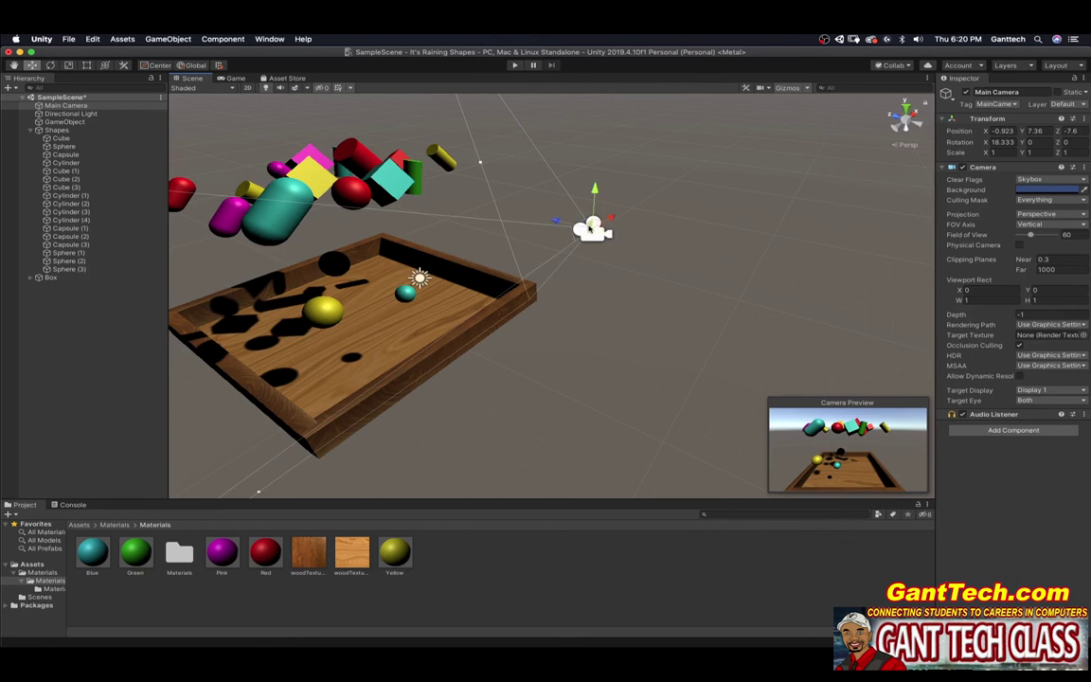
Tilt the Main Camera further down to about 25 degrees on X and start Play mode.
key("e")
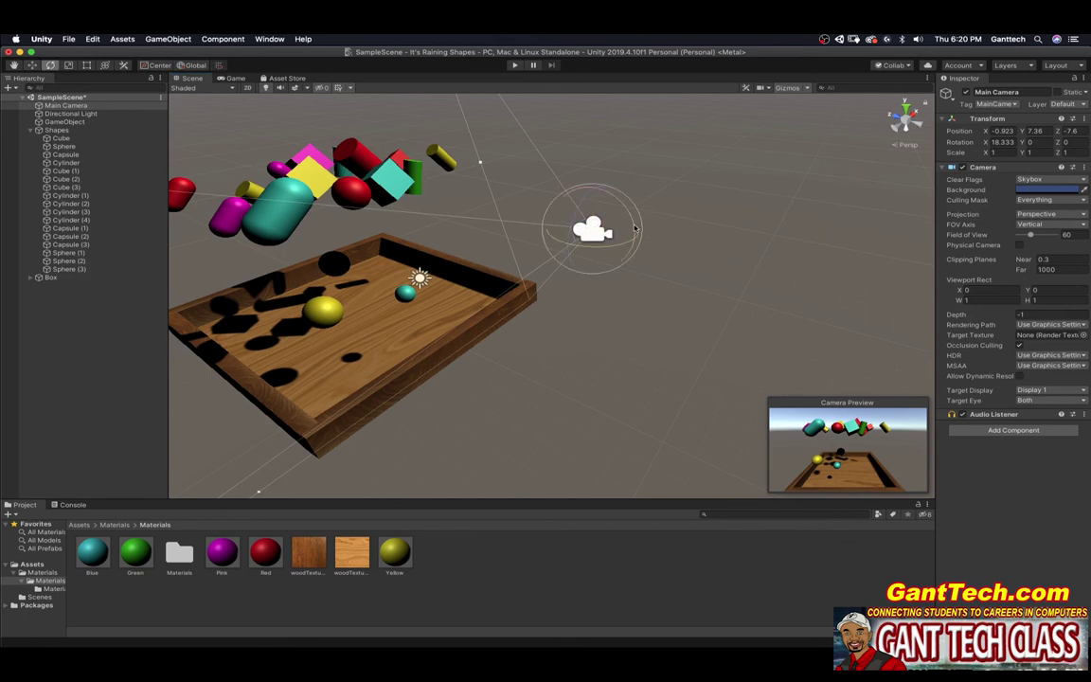
left_click_drag(636, 228, 679, 365)
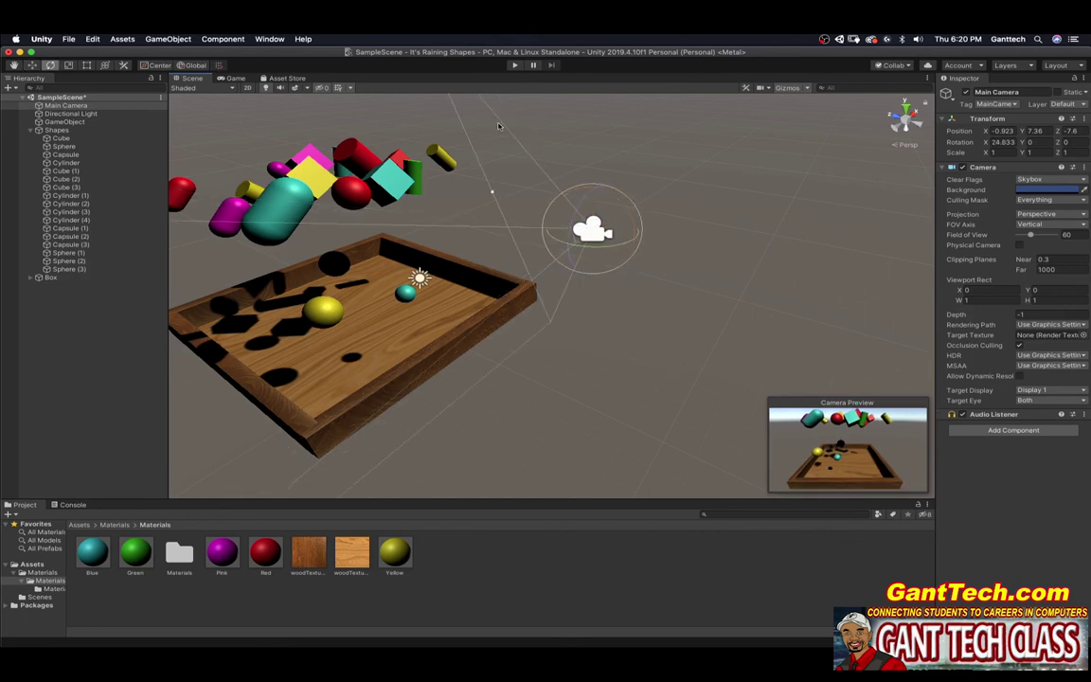
left_click(514, 65)
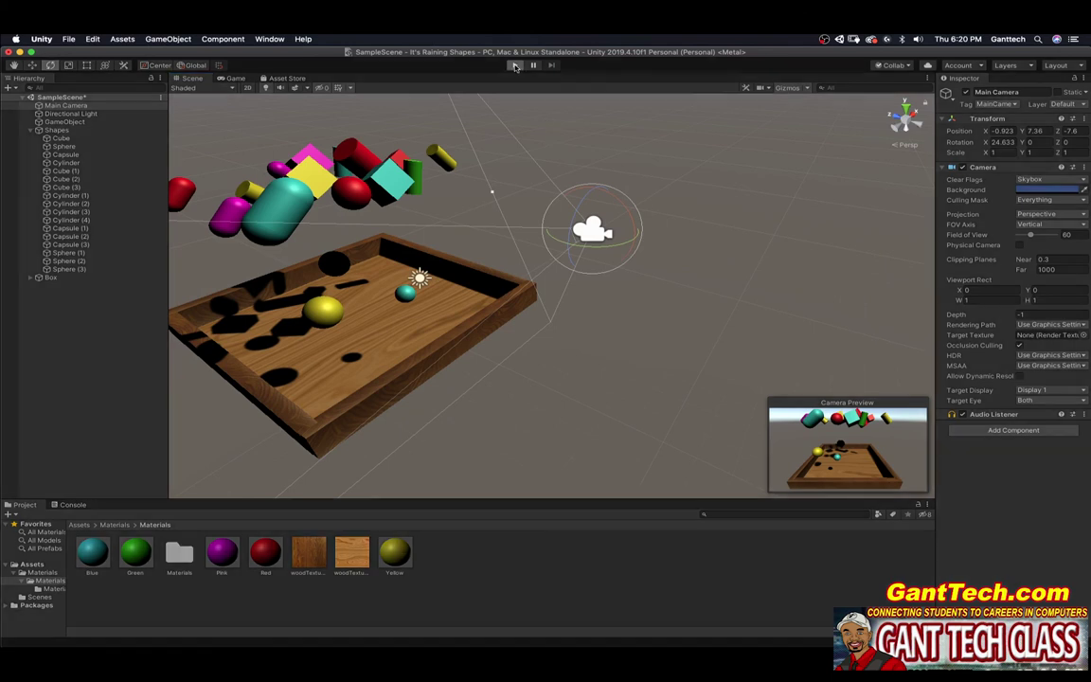